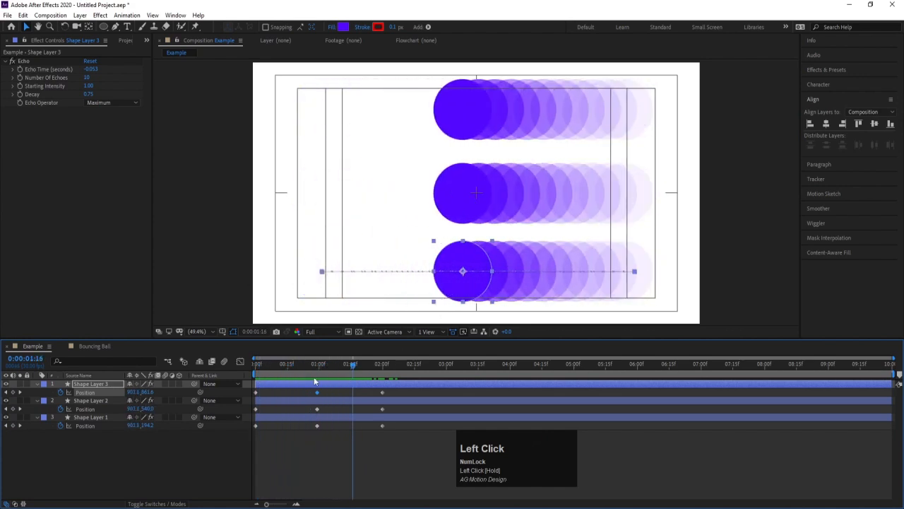
Apply Easy Ease to all three Position keyframes of Shape Layer 2.
{"action": "left_click", "coordinate": [402, 438]}
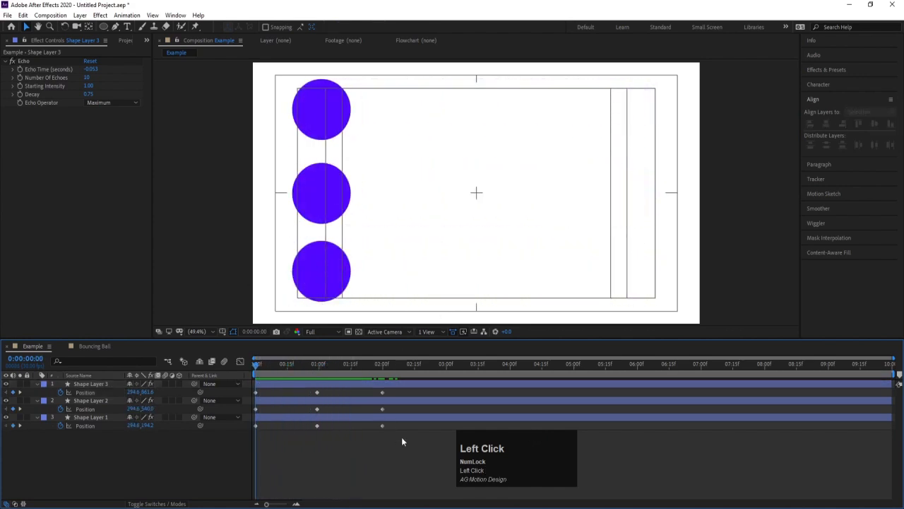
{"action": "left_click", "coordinate": [403, 406]}
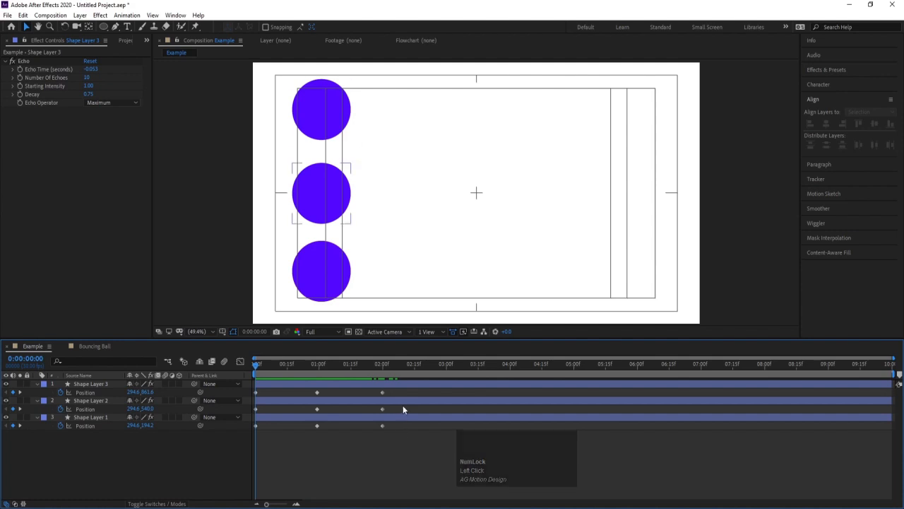
{"action": "left_click", "coordinate": [400, 401]}
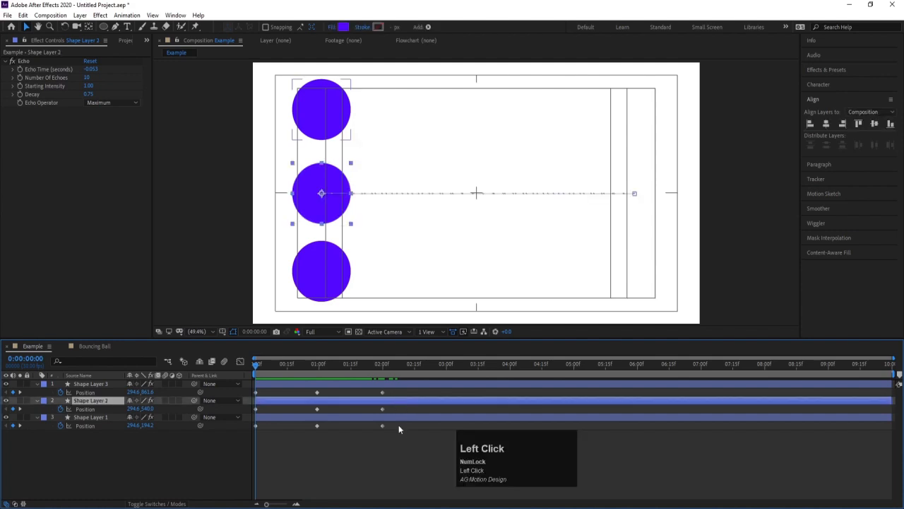
{"action": "left_click_drag", "start_coordinate": [394, 409], "coordinate": [252, 416]}
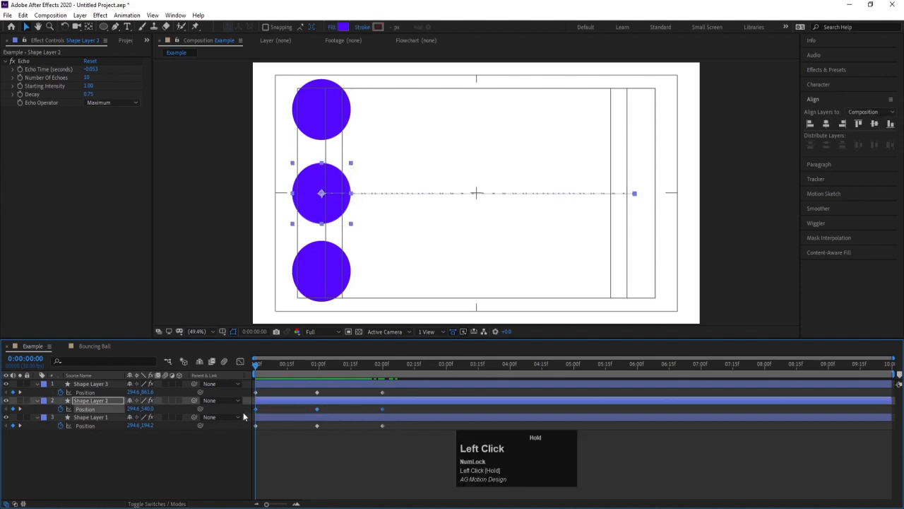
{"action": "right_click", "coordinate": [317, 408]}
{"action": "mouse_move", "coordinate": [326, 404]}
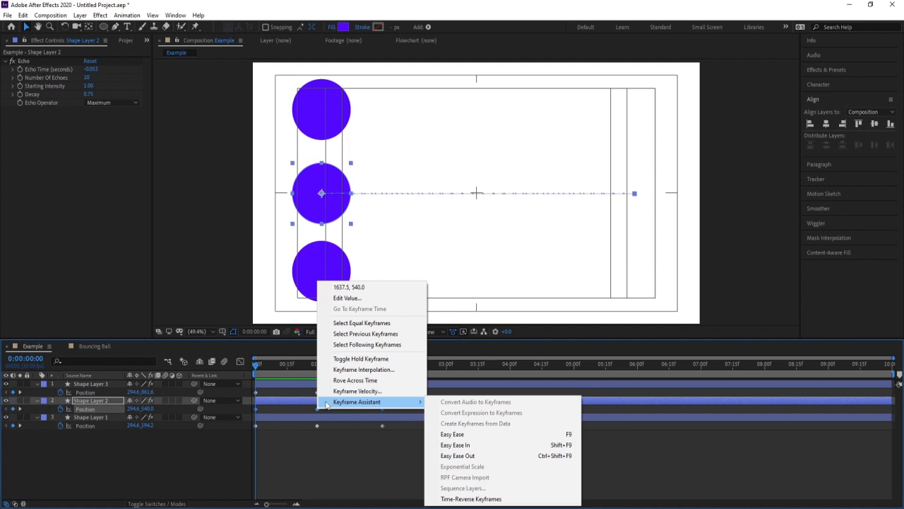
{"action": "left_click", "coordinate": [443, 434]}
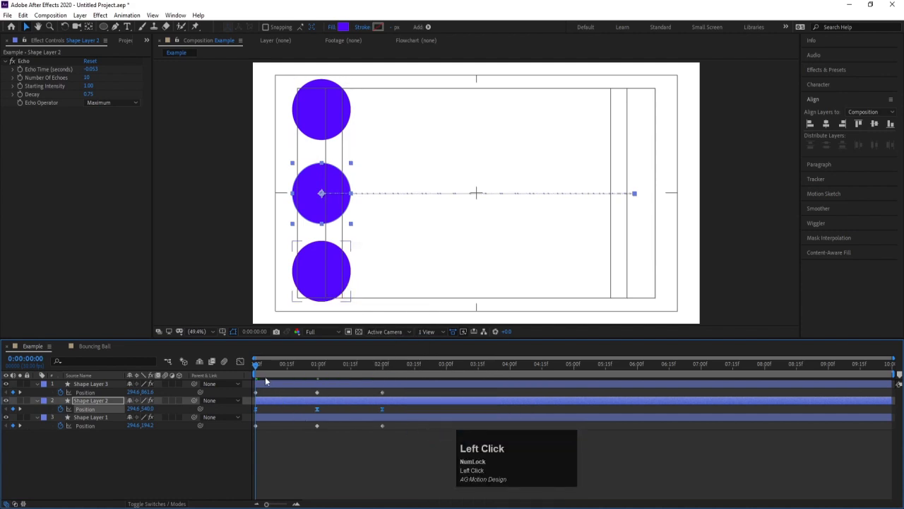
Hide Shape Layer 3 and scrub the composition to 0:00:01:17.
{"action": "left_click_drag", "start_coordinate": [259, 371], "coordinate": [292, 370]}
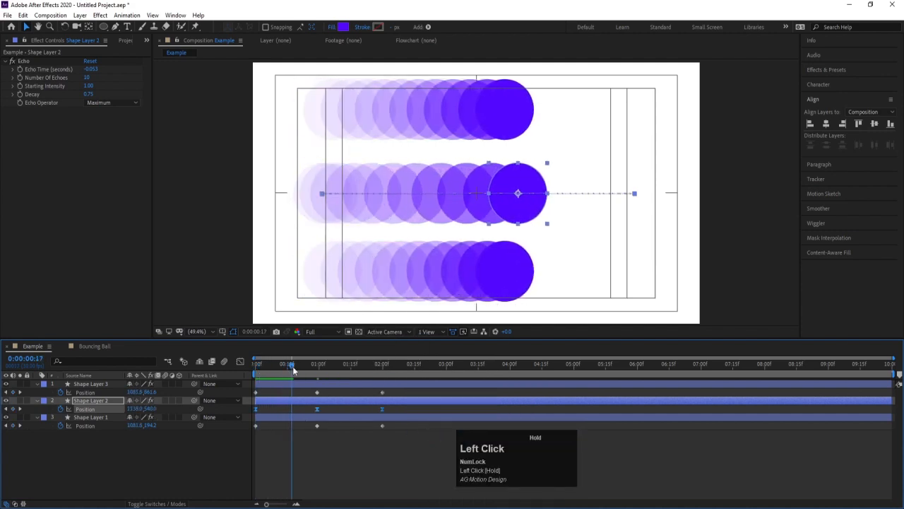
{"action": "left_click", "coordinate": [6, 385]}
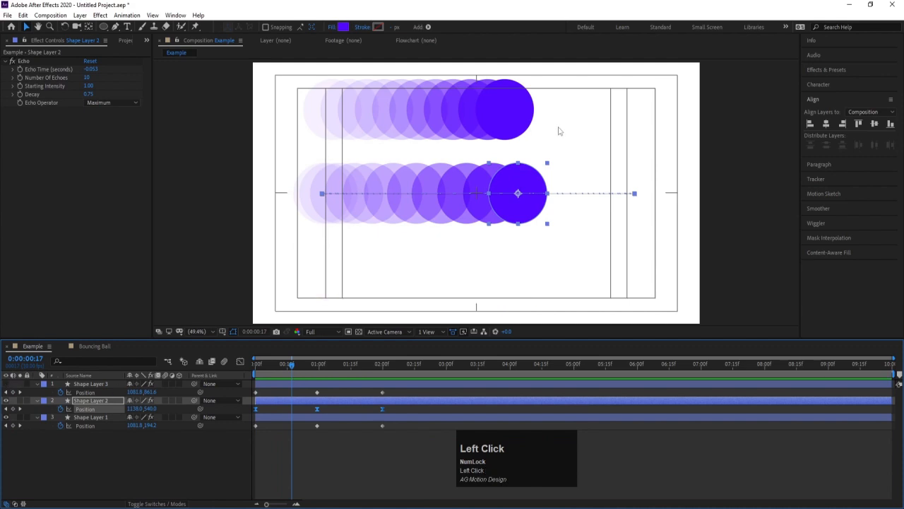
{"action": "left_click", "coordinate": [497, 116]}
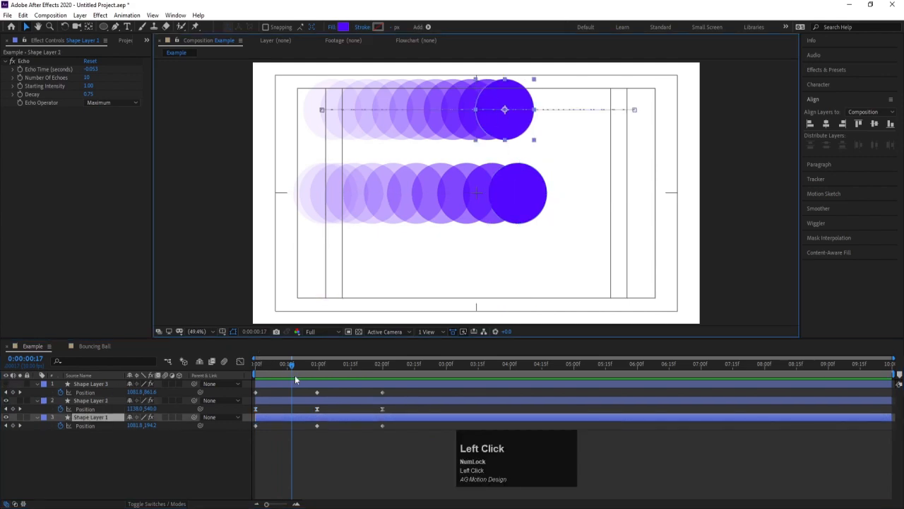
{"action": "left_click_drag", "start_coordinate": [292, 367], "coordinate": [355, 366]}
Hide Shape Layer 2 and examine the echo spacing of Shape Layer 1 by itself.
{"action": "left_click", "coordinate": [6, 400]}
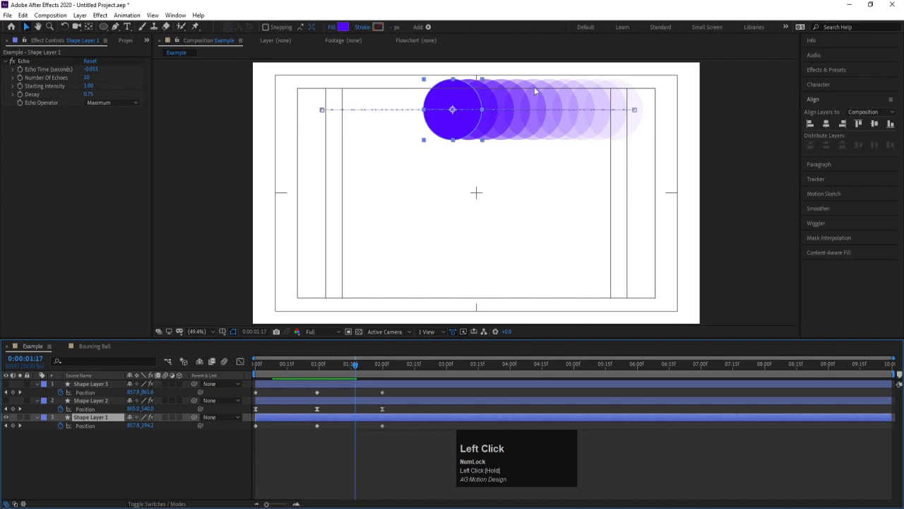
{"action": "scroll", "coordinate": [520, 90], "scroll_direction": "up", "scroll_amount": 3}
{"action": "scroll", "coordinate": [533, 104], "scroll_direction": "down", "scroll_amount": 2}
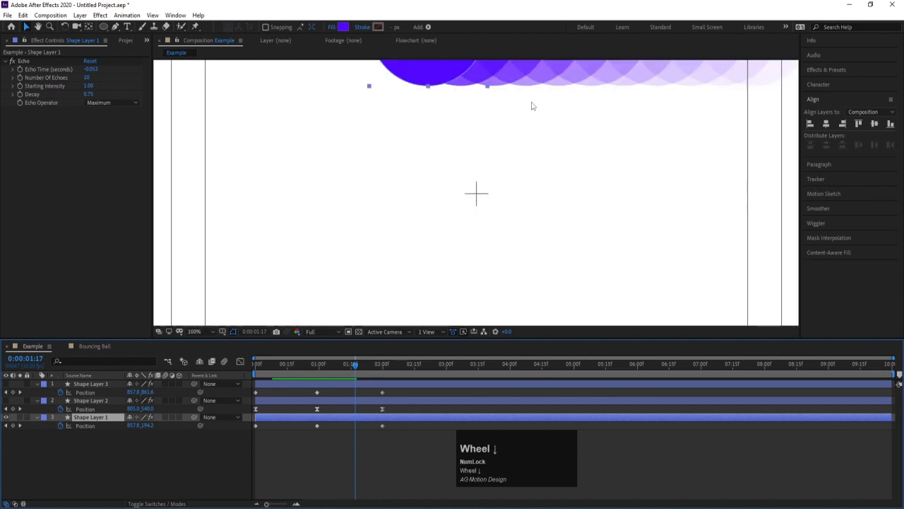
{"action": "left_click_drag", "start_coordinate": [554, 93], "coordinate": [514, 158]}
{"action": "scroll", "coordinate": [514, 157], "scroll_direction": "up", "scroll_amount": 2}
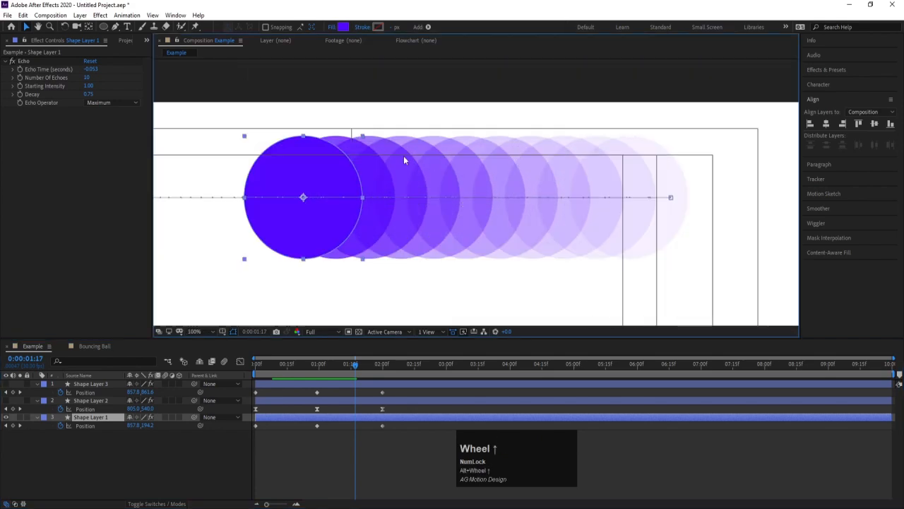
Show Shape Layer 2 again and compare its echo spacing with that of Shape Layer 1.
{"action": "left_click", "coordinate": [5, 399]}
{"action": "scroll", "coordinate": [414, 233], "scroll_direction": "down", "scroll_amount": 2}
{"action": "left_click_drag", "start_coordinate": [480, 264], "coordinate": [475, 239]}
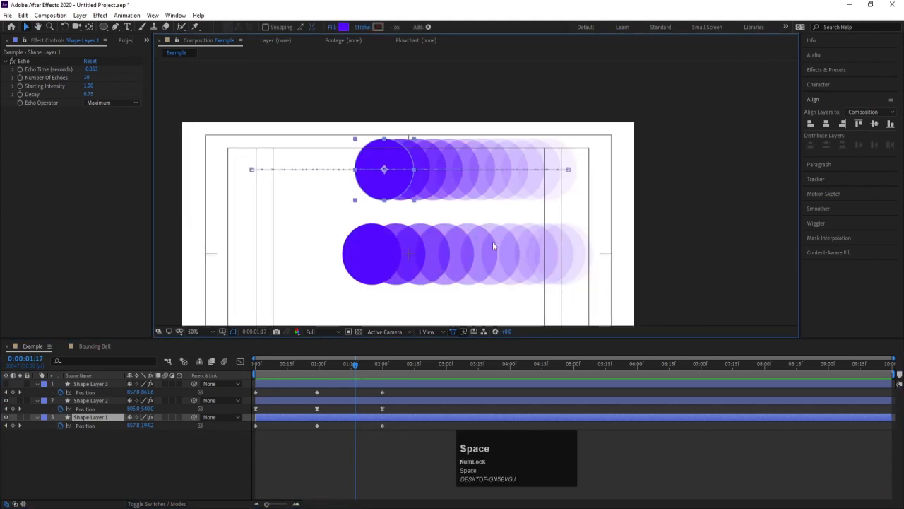
{"action": "scroll", "coordinate": [452, 249], "scroll_direction": "up", "scroll_amount": 2}
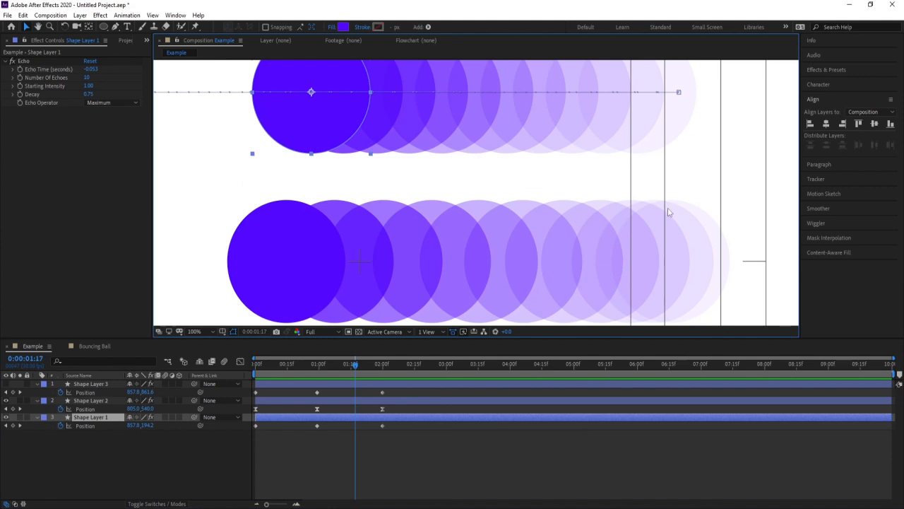
{"action": "scroll", "coordinate": [358, 206], "scroll_direction": "down", "scroll_amount": 2}
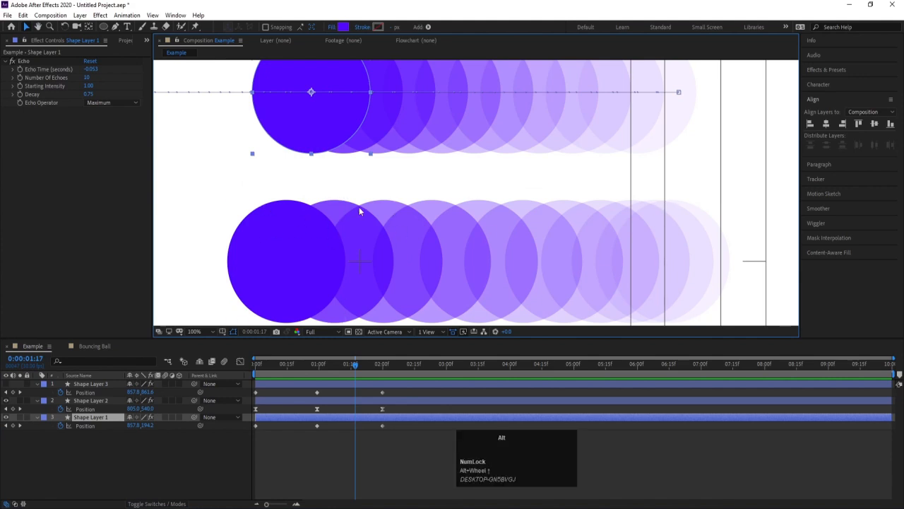
Scrub from the first frame to 0:00:00:14 and examine how Shape Layer 2's echoes are spaced as it starts moving.
{"action": "left_click_drag", "start_coordinate": [266, 364], "coordinate": [236, 360]}
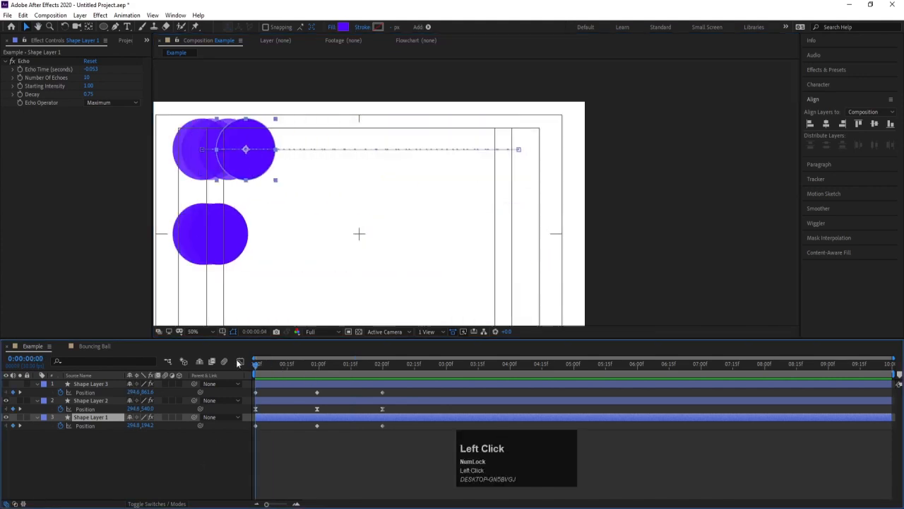
{"action": "key", "text": "space"}
{"action": "left_click_drag", "start_coordinate": [344, 231], "coordinate": [455, 179]}
{"action": "left_click", "coordinate": [299, 183]}
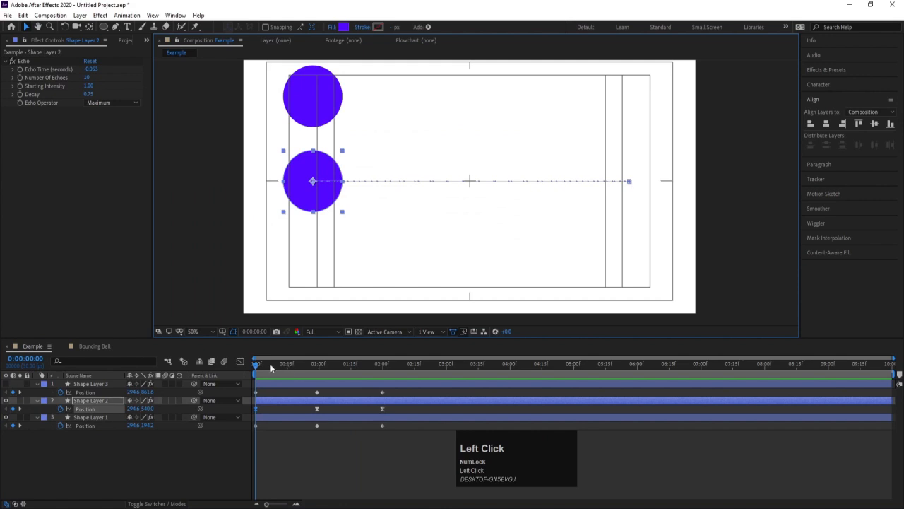
{"action": "left_click_drag", "start_coordinate": [253, 363], "coordinate": [260, 364]}
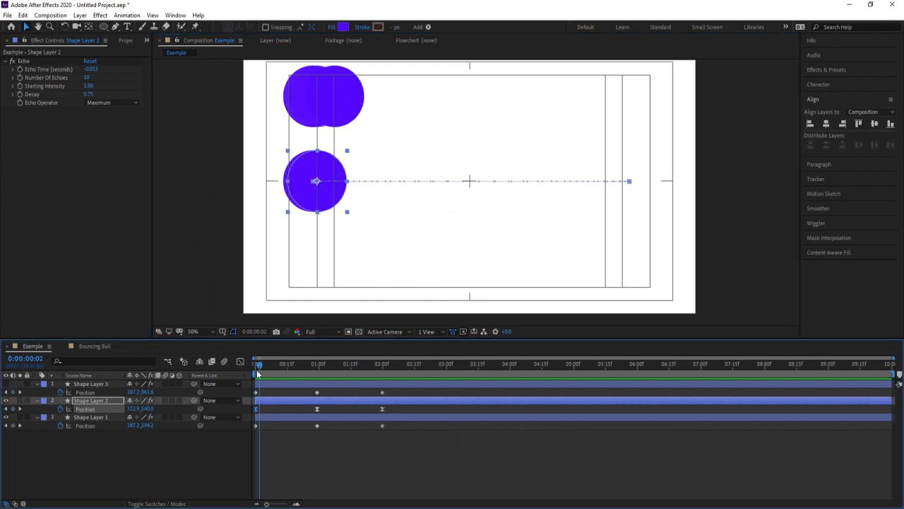
{"action": "left_click_drag", "start_coordinate": [258, 364], "coordinate": [284, 370]}
{"action": "scroll", "coordinate": [446, 169], "scroll_direction": "up", "scroll_amount": 2, "text": "alt"}
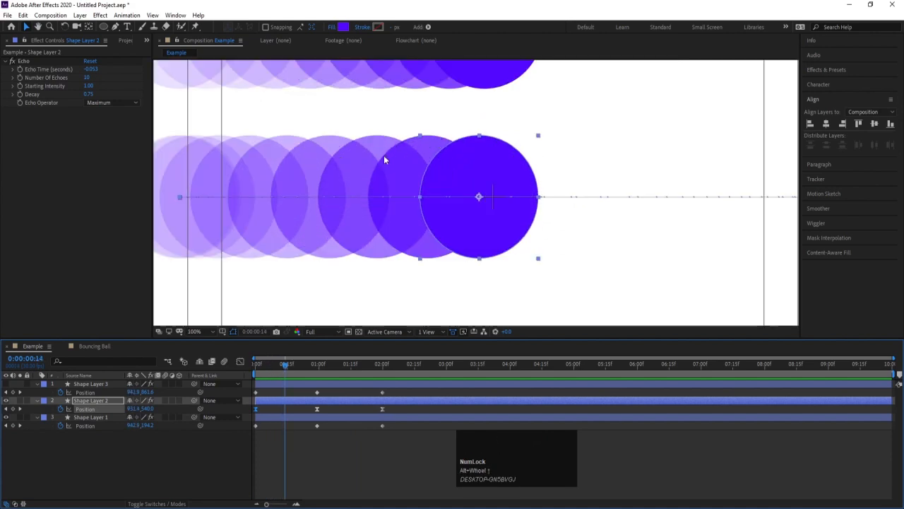
{"action": "scroll", "coordinate": [378, 154], "scroll_direction": "down", "scroll_amount": 2}
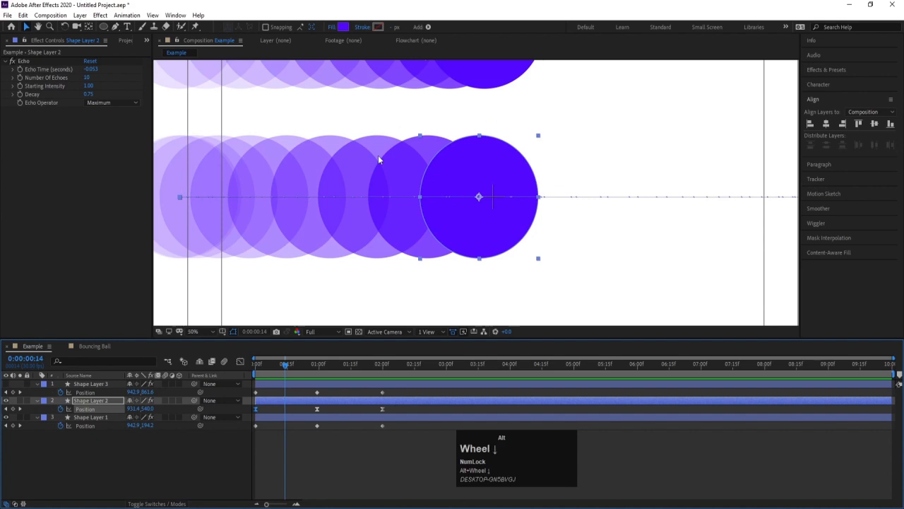
Examine Shape Layer 2's echo spacing approaching its middle keyframe and on the return movement at 0:00:01:16.
{"action": "left_click", "coordinate": [308, 363]}
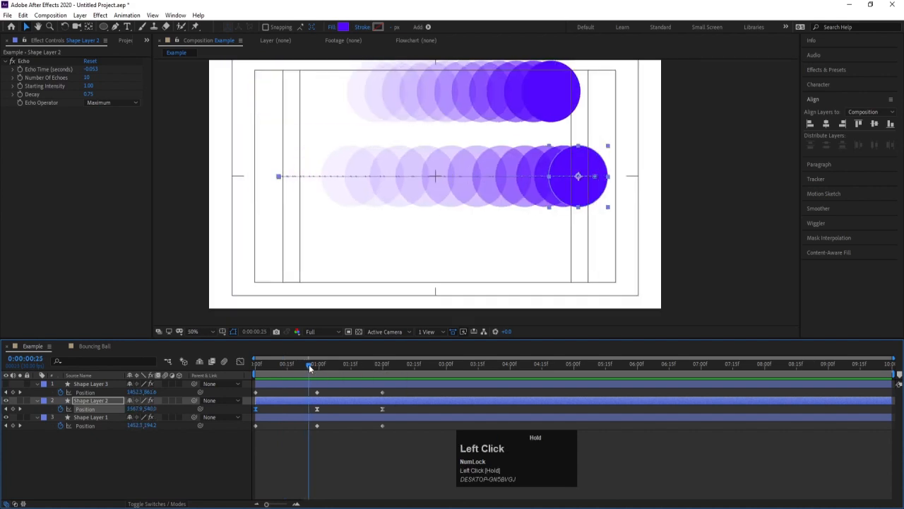
{"action": "scroll", "coordinate": [603, 154], "scroll_direction": "up", "scroll_amount": 1, "text": "alt"}
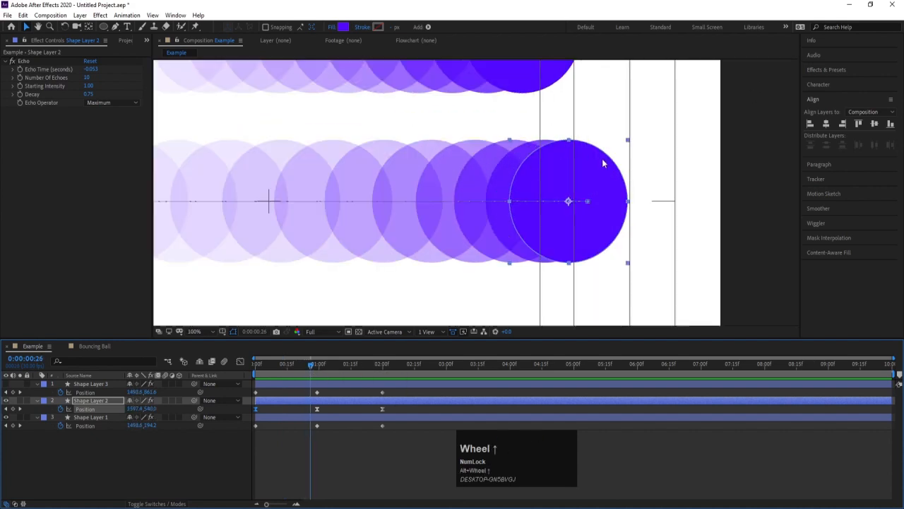
{"action": "left_click", "coordinate": [315, 365]}
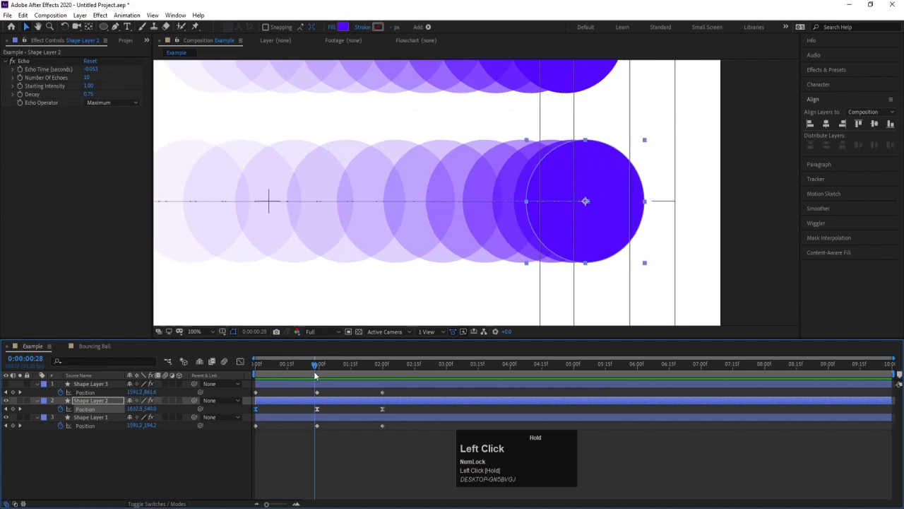
{"action": "left_click", "coordinate": [353, 364]}
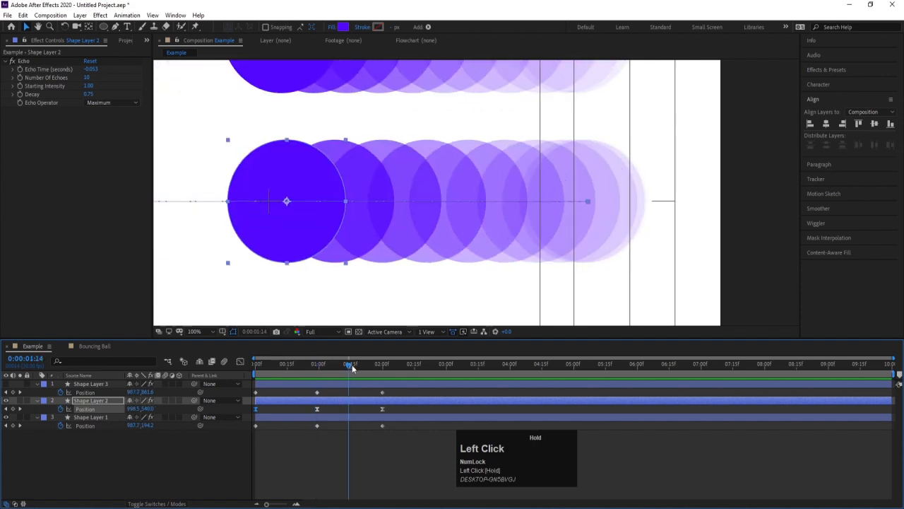
{"action": "scroll", "coordinate": [416, 215], "scroll_direction": "down", "scroll_amount": 1, "text": "alt"}
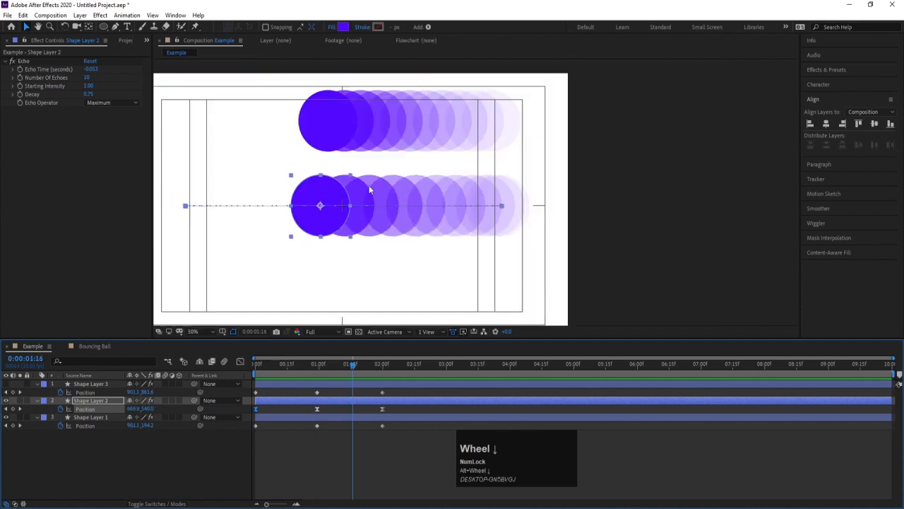
{"action": "scroll", "coordinate": [368, 185], "scroll_direction": "up", "scroll_amount": 1, "text": "alt"}
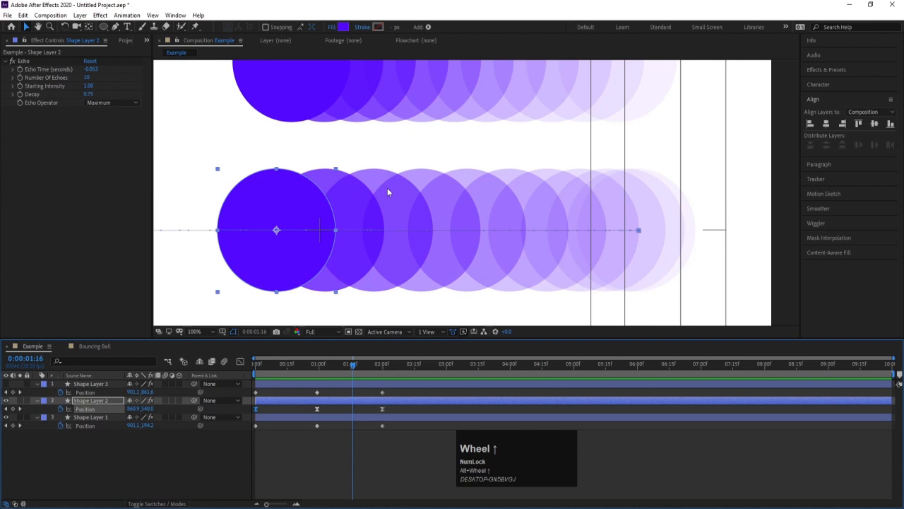
Examine Shape Layer 2's echo spacing near its last keyframe at 0:00:01:29.
{"action": "left_click", "coordinate": [379, 364]}
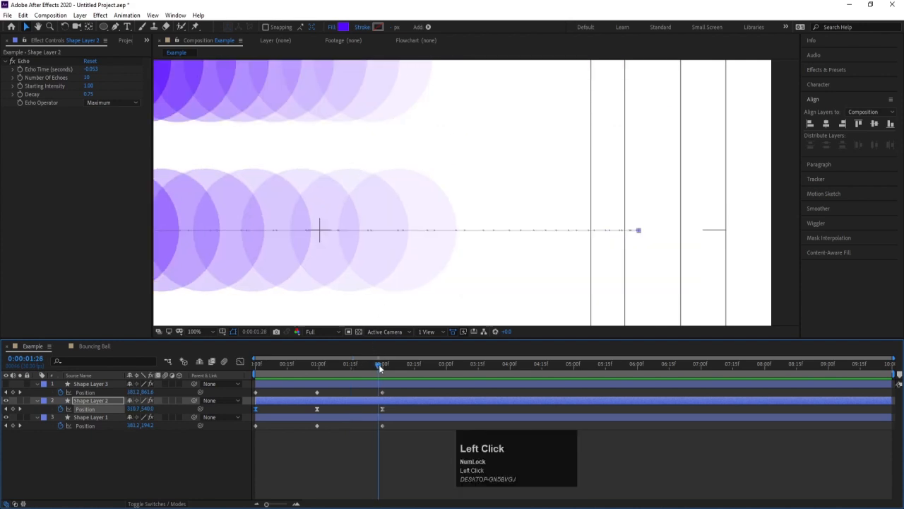
{"action": "left_click_drag", "start_coordinate": [378, 364], "coordinate": [380, 365]}
{"action": "scroll", "coordinate": [391, 191], "scroll_direction": "down", "scroll_amount": 1}
{"action": "key", "text": "space"}
{"action": "left_click_drag", "start_coordinate": [284, 181], "coordinate": [403, 189]}
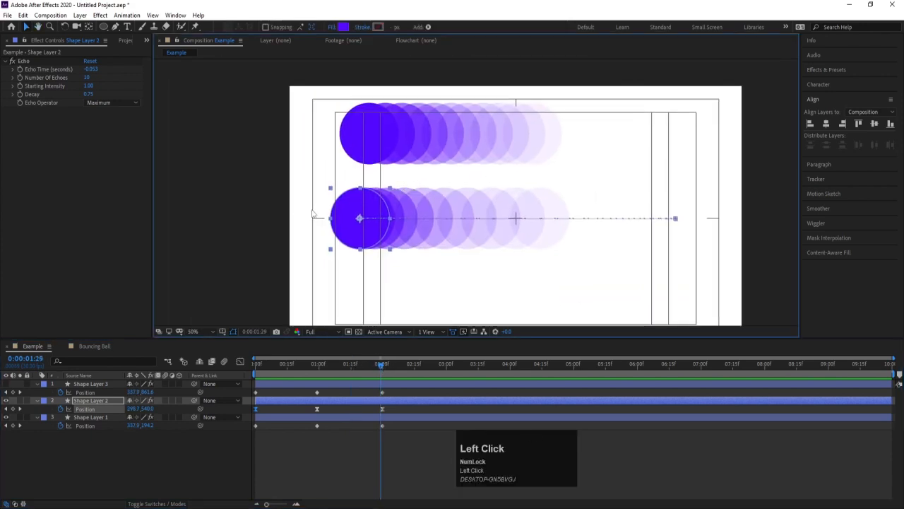
{"action": "scroll", "coordinate": [378, 202], "scroll_direction": "up", "scroll_amount": 1}
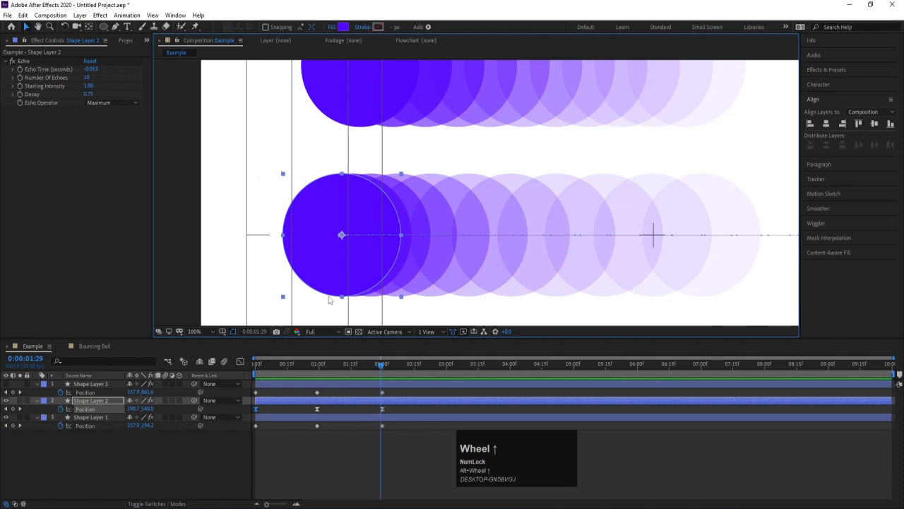
{"action": "key", "text": "alt"}
{"action": "scroll", "coordinate": [396, 266], "scroll_direction": "down", "scroll_amount": 1}
{"action": "left_click", "coordinate": [212, 332]}
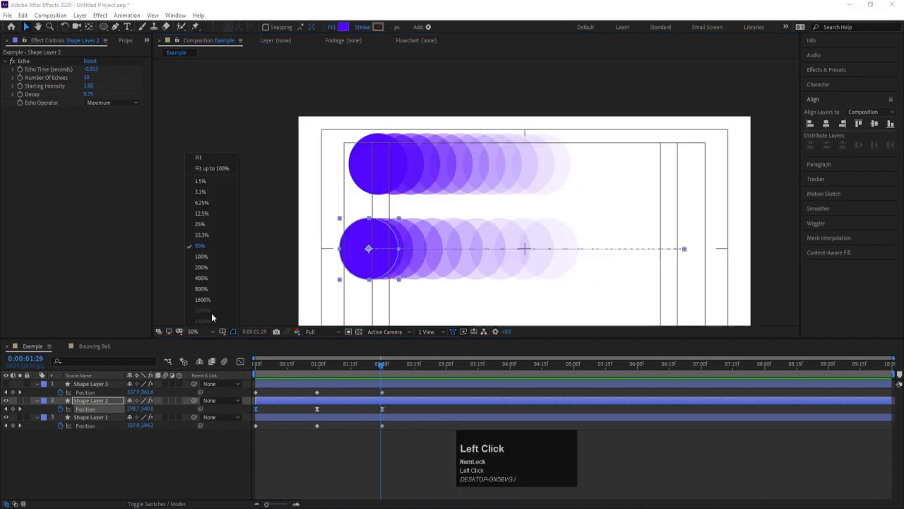
{"action": "left_click", "coordinate": [212, 160]}
Display Shape Layer 2's Position keyframes in the Graph Editor as a value graph, with the playhead at the first frame.
{"action": "left_click", "coordinate": [88, 453]}
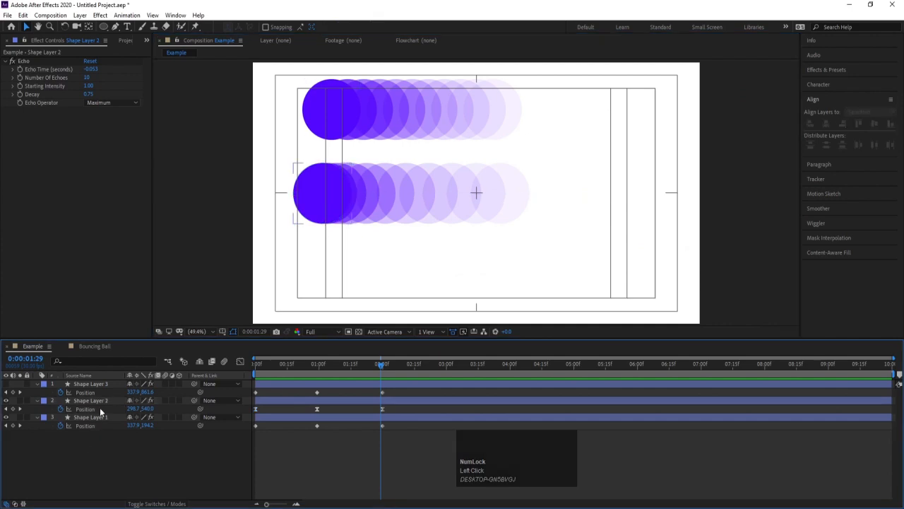
{"action": "left_click", "coordinate": [100, 407]}
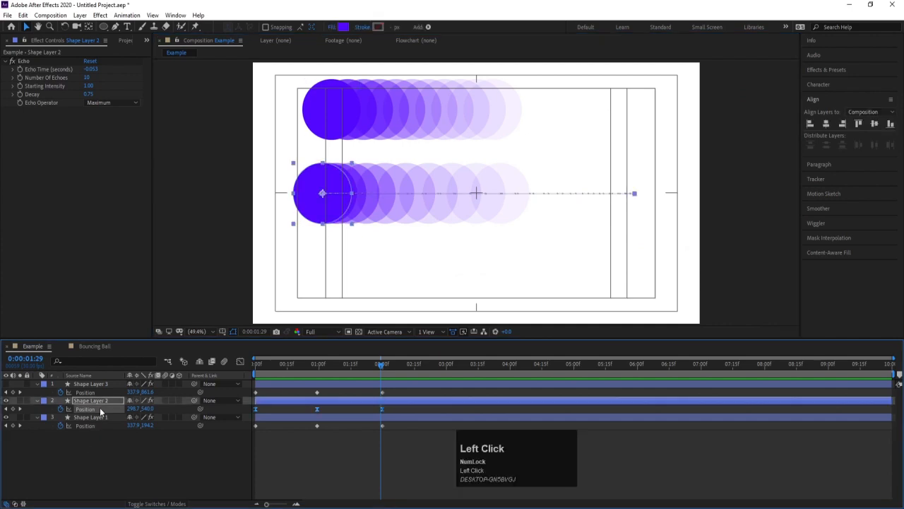
{"action": "left_click", "coordinate": [239, 361]}
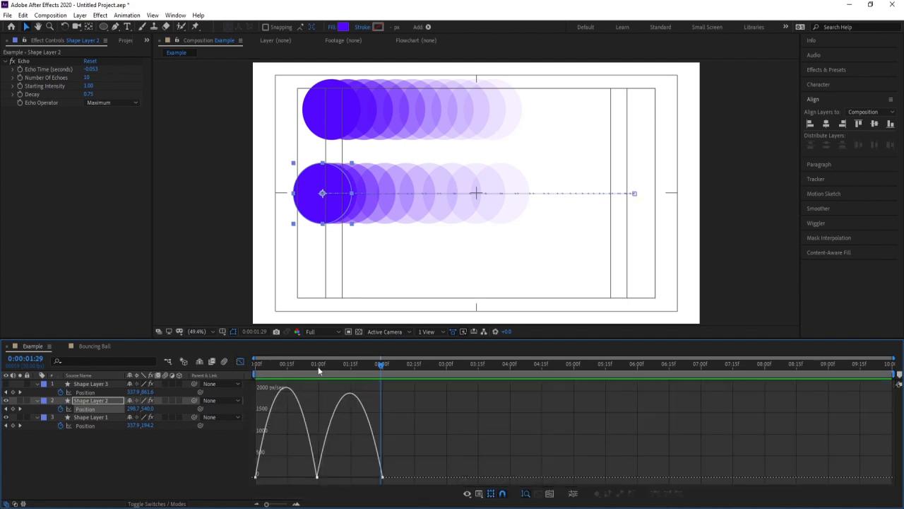
{"action": "left_click", "coordinate": [258, 369]}
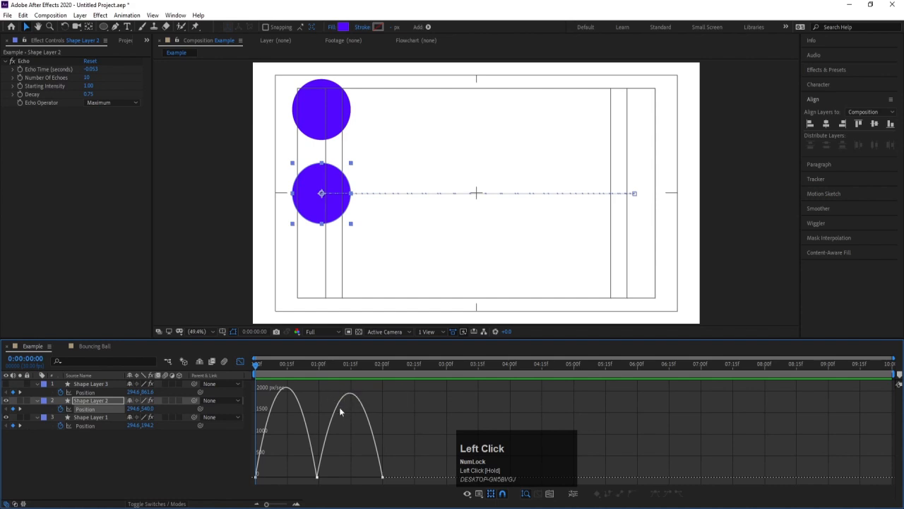
{"action": "right_click", "coordinate": [378, 390]}
{"action": "left_click", "coordinate": [407, 294]}
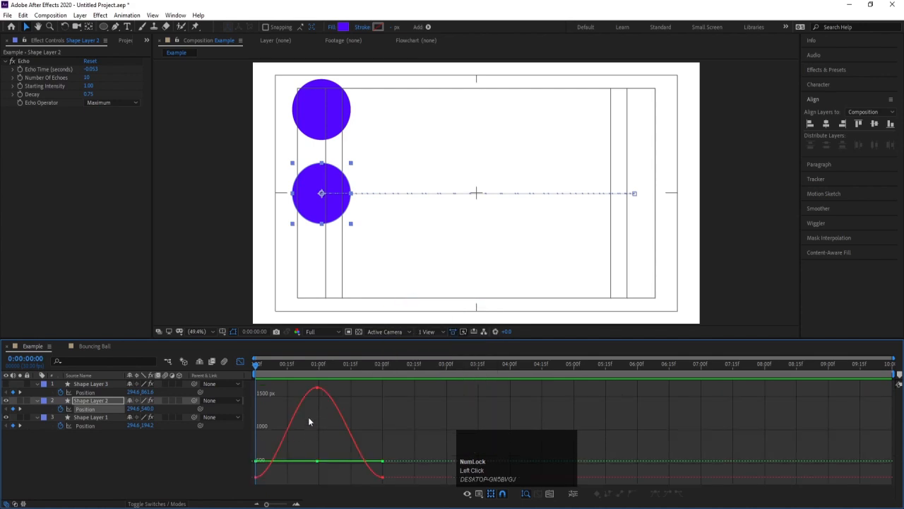
Examine the eased Position curve of Shape Layer 2 in the Graph Editor with the playhead at 0:00:00:19.
{"action": "mouse_move", "coordinate": [318, 387]}
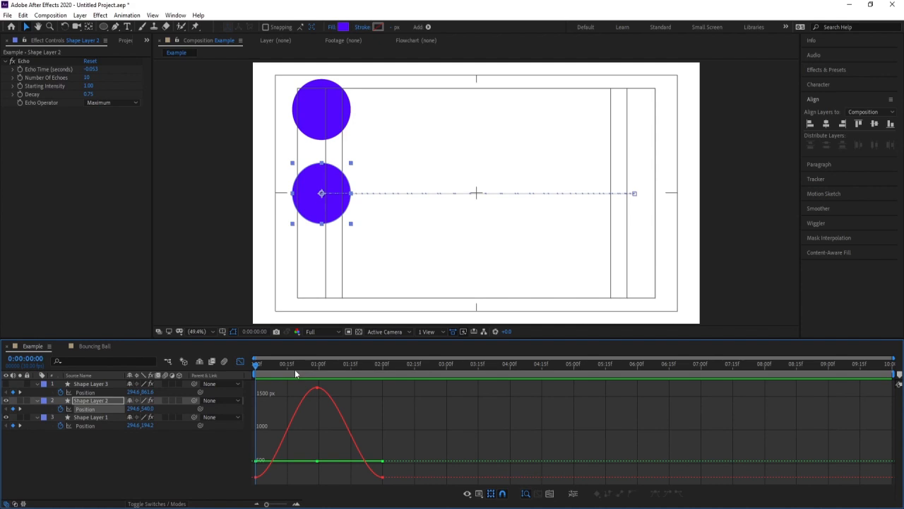
{"action": "left_click", "coordinate": [295, 369]}
{"action": "mouse_move", "coordinate": [317, 461]}
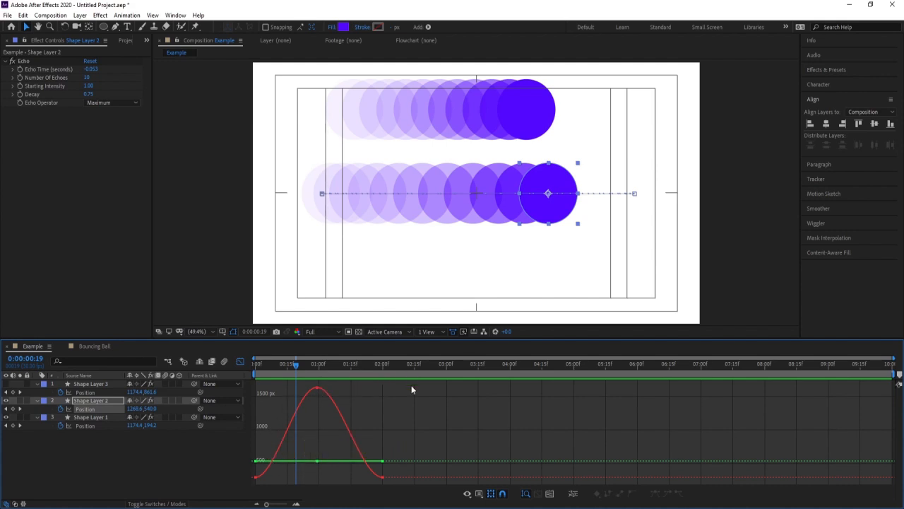
Convert all of Shape Layer 2's Position keyframes to linear and display their value graph in the Graph Editor.
{"action": "left_click", "coordinate": [239, 361]}
{"action": "left_click_drag", "start_coordinate": [397, 409], "coordinate": [254, 416]}
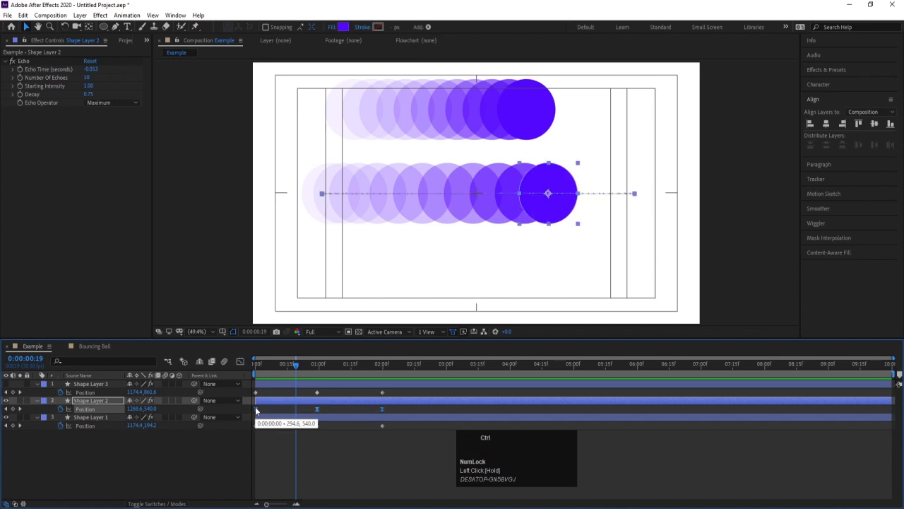
{"action": "left_click", "coordinate": [256, 409], "text": "ctrl"}
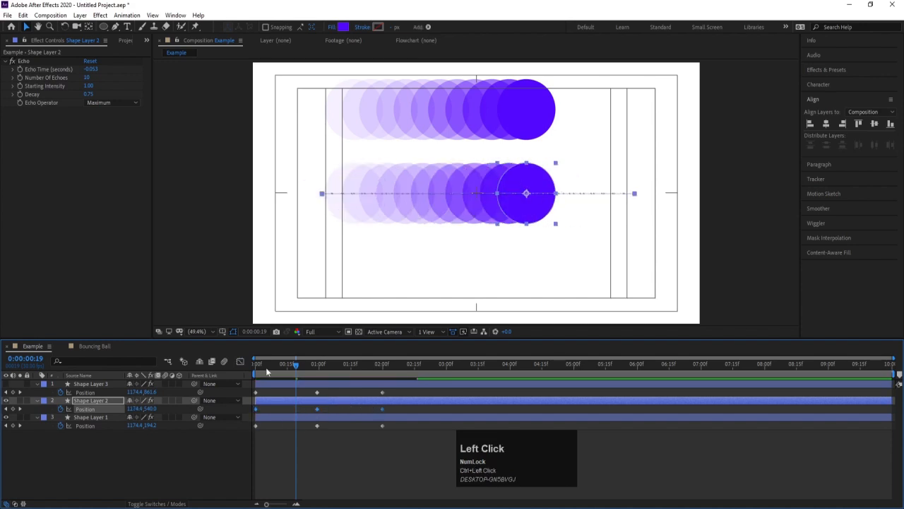
{"action": "left_click", "coordinate": [241, 362]}
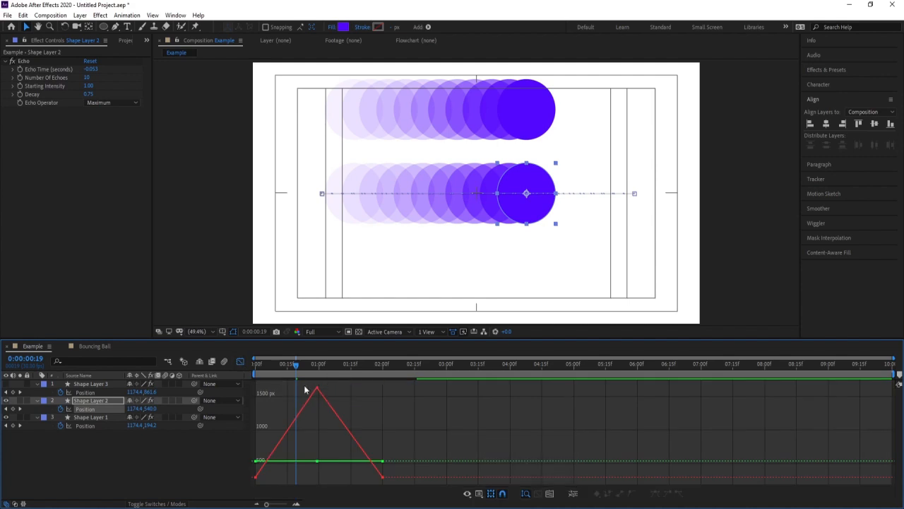
Apply Easy Ease to Shape Layer 2's three Position keyframes and display the curve in the Graph Editor.
{"action": "left_click", "coordinate": [240, 361]}
{"action": "left_click_drag", "start_coordinate": [404, 408], "coordinate": [251, 415]}
{"action": "key", "text": "F9"}
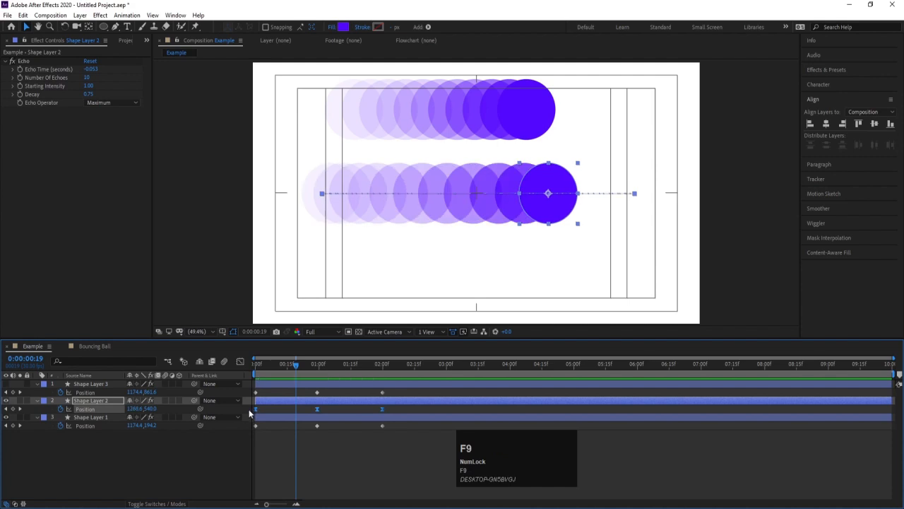
{"action": "left_click", "coordinate": [240, 362]}
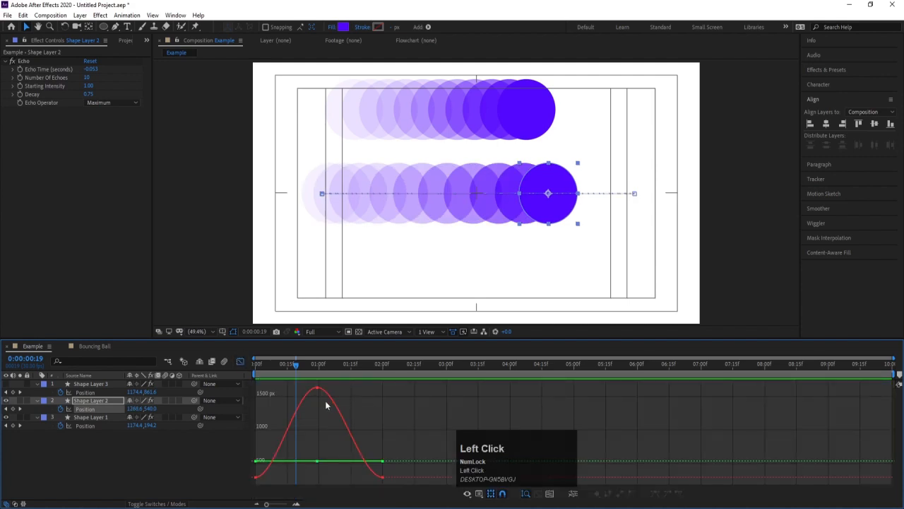
Convert Shape Layer 2's Position keyframes back to linear and separate the property into X Position and Y Position.
{"action": "left_click", "coordinate": [241, 361]}
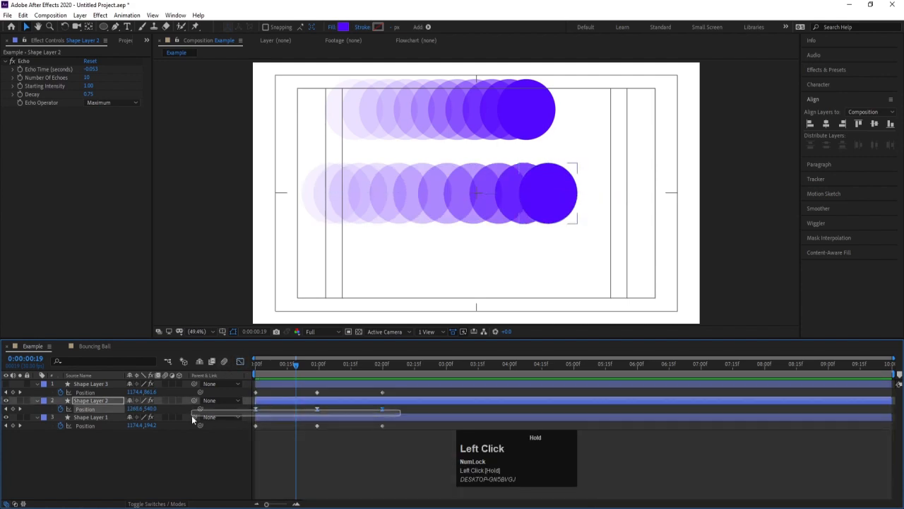
{"action": "left_click", "coordinate": [255, 409], "text": "ctrl"}
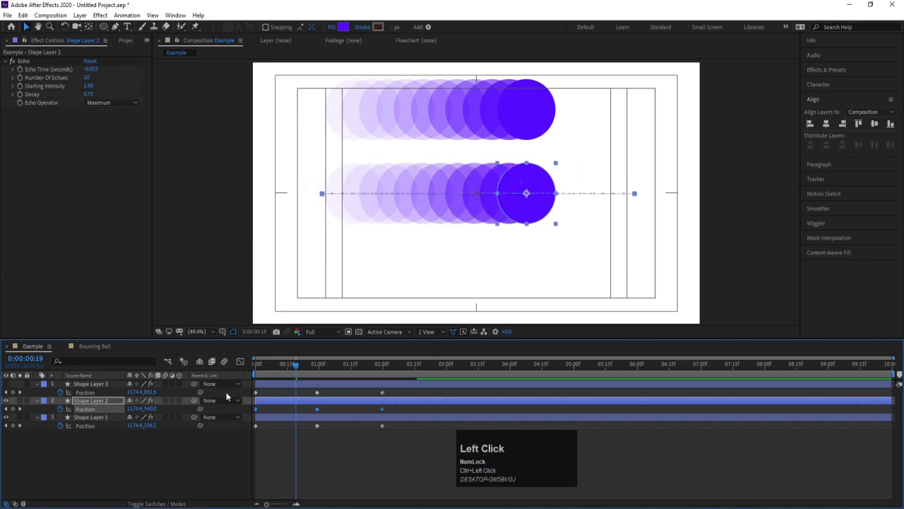
{"action": "left_click", "coordinate": [96, 409]}
{"action": "right_click", "coordinate": [96, 408]}
{"action": "left_click", "coordinate": [121, 308]}
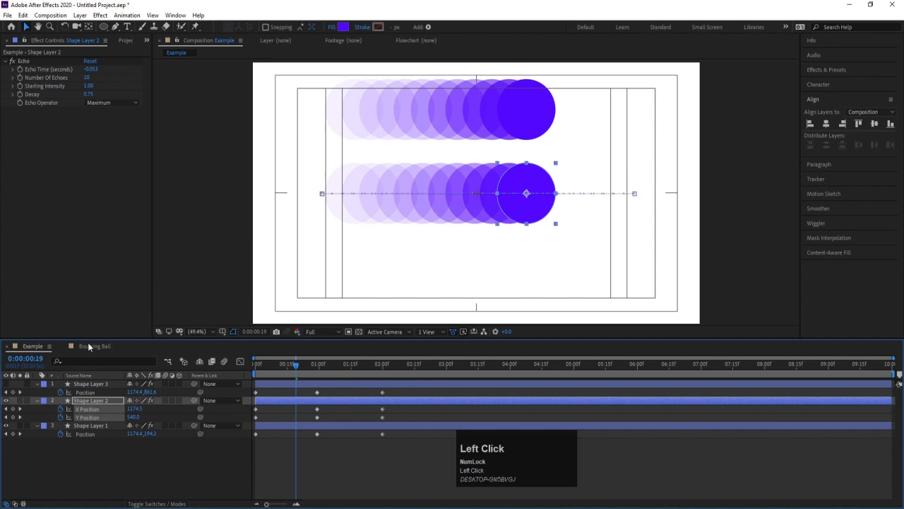
Hide Shape Layer 1 and move the playhead to the first frame.
{"action": "left_click", "coordinate": [5, 425]}
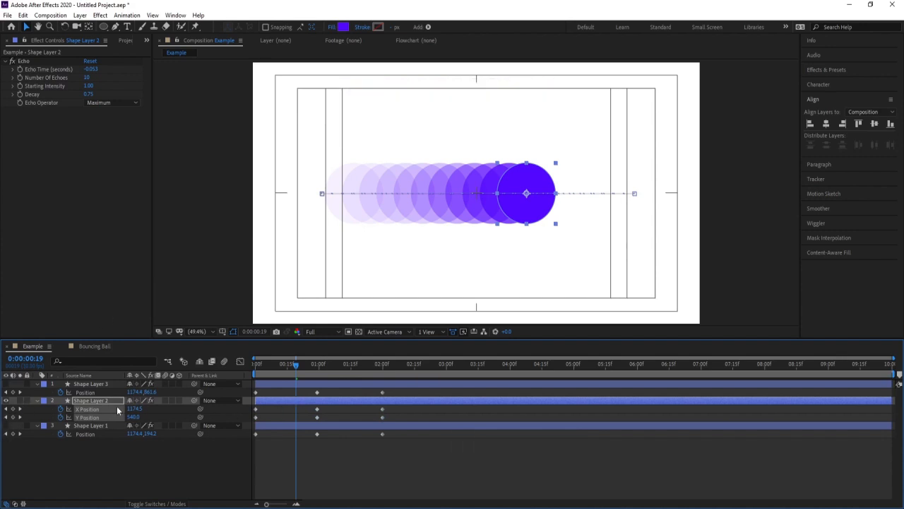
{"action": "left_click", "coordinate": [179, 409]}
{"action": "left_click", "coordinate": [253, 362]}
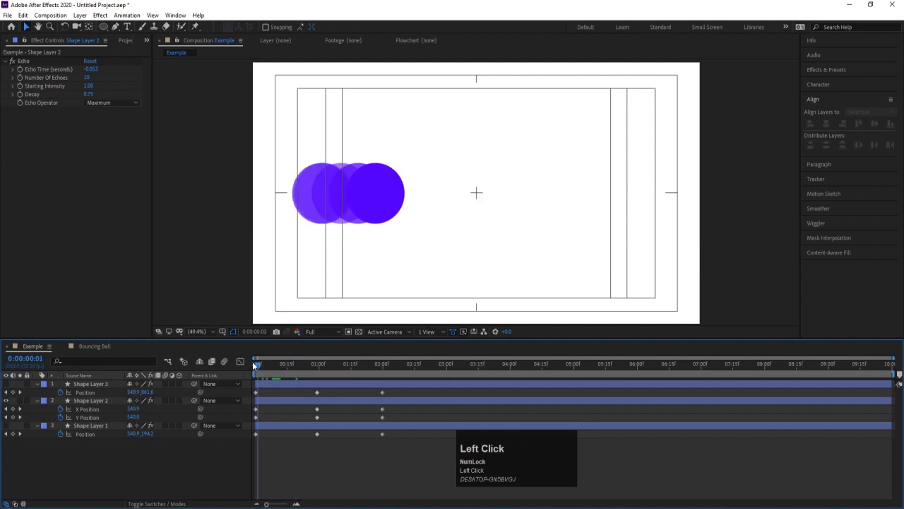
{"action": "left_click", "coordinate": [252, 361]}
Examine the value graphs of Shape Layer 2's Y Position and X Position one after the other in the Graph Editor.
{"action": "left_click", "coordinate": [98, 407]}
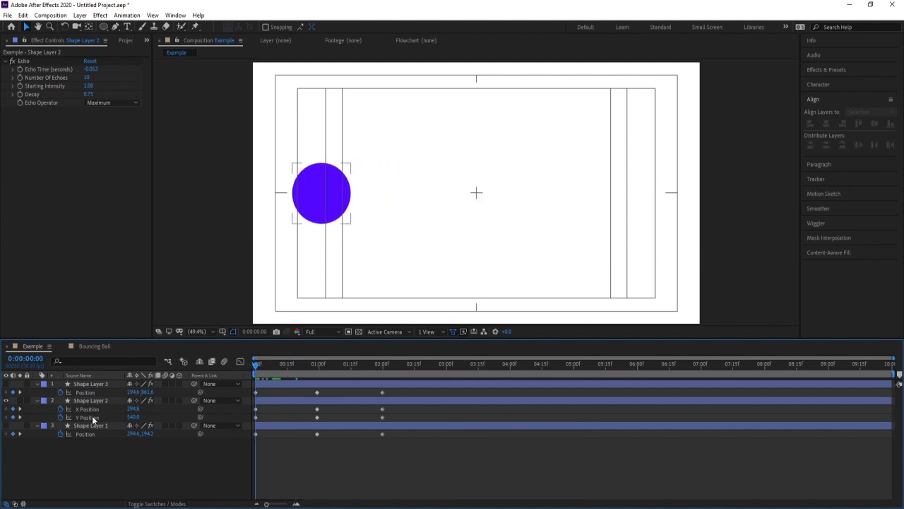
{"action": "left_click", "coordinate": [91, 415]}
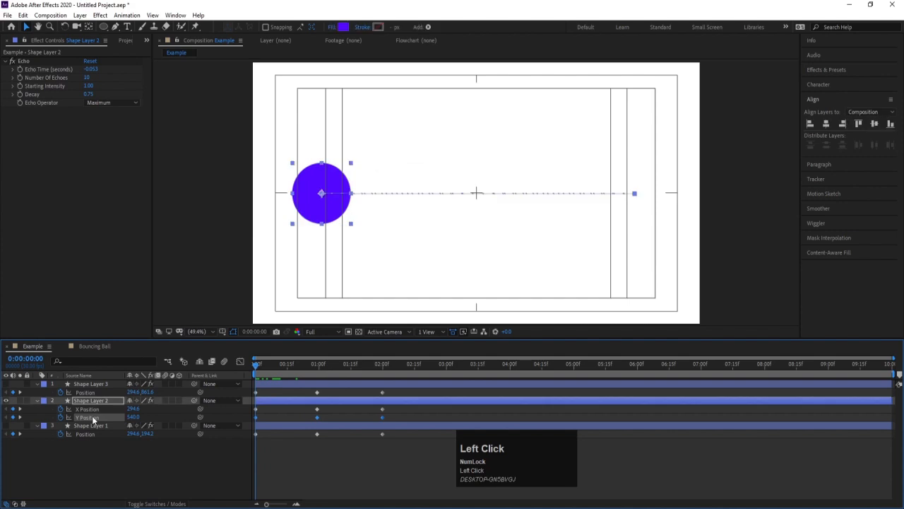
{"action": "left_click", "coordinate": [239, 361]}
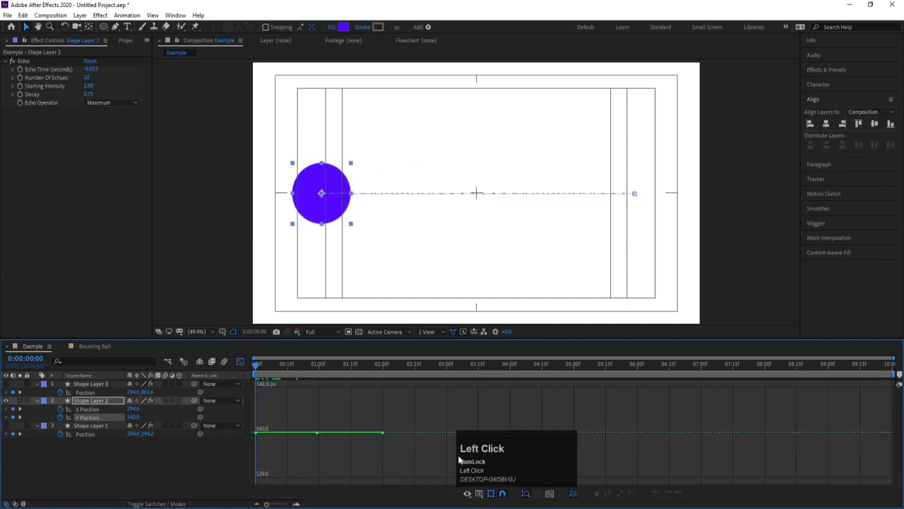
{"action": "left_click", "coordinate": [240, 361]}
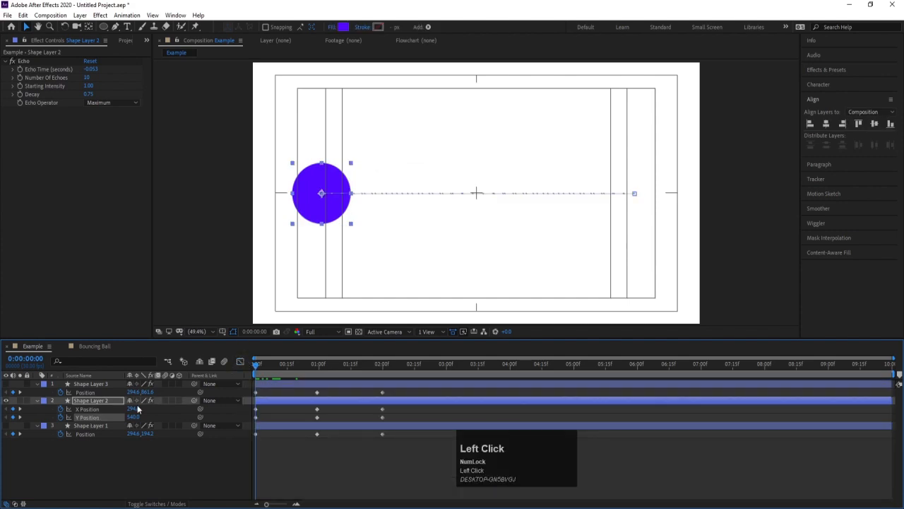
{"action": "left_click", "coordinate": [239, 363]}
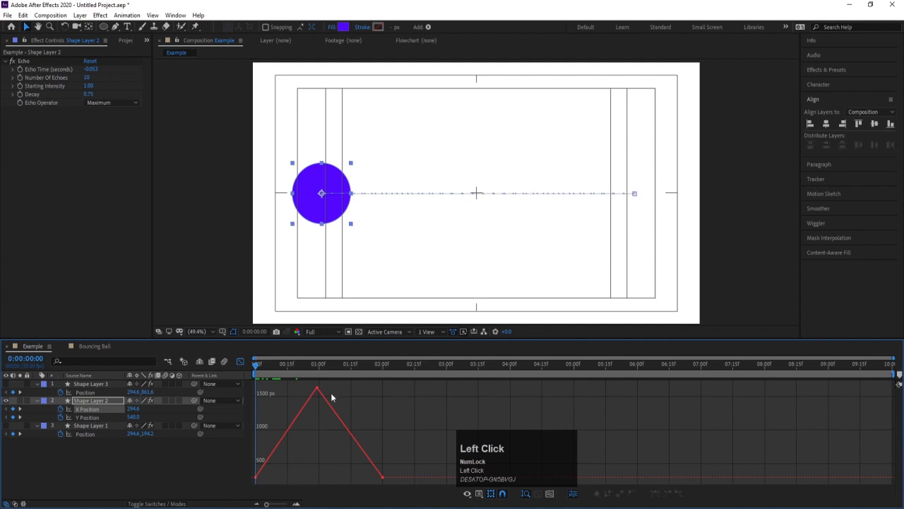
{"action": "left_click", "coordinate": [239, 361]}
{"action": "key", "text": "Num_Lock"}
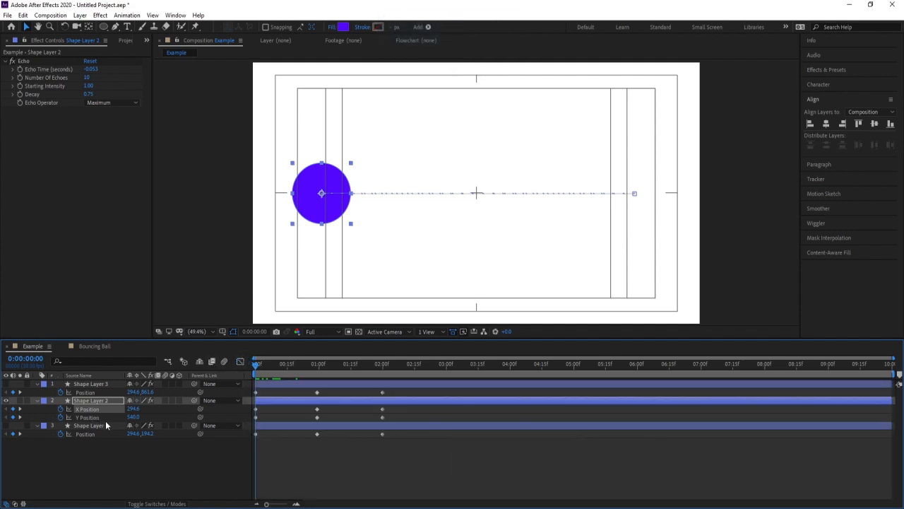
Try raising Shape Layer 2's middle Y Position keyframe slightly in the value graph, and preview the motion before undoing the change.
{"action": "left_click", "coordinate": [97, 416]}
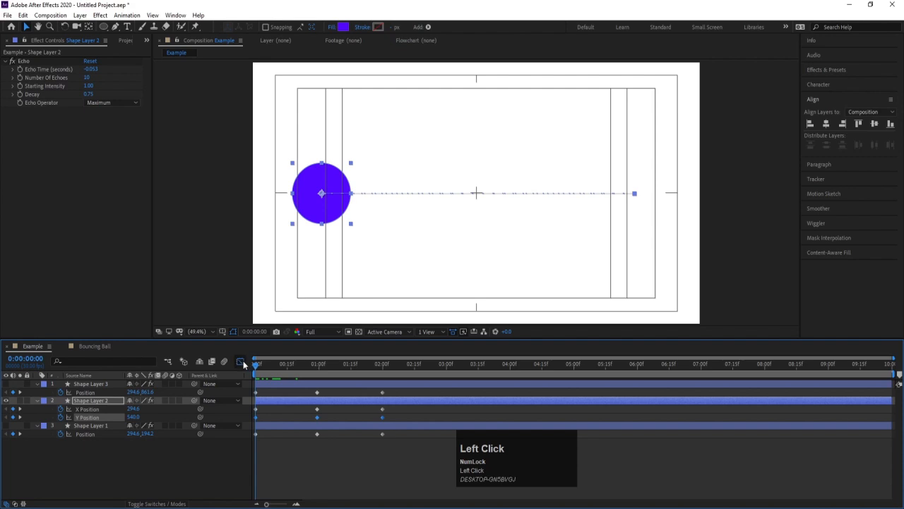
{"action": "left_click", "coordinate": [239, 361]}
{"action": "left_click_drag", "start_coordinate": [300, 406], "coordinate": [319, 401]}
{"action": "key", "text": "space"}
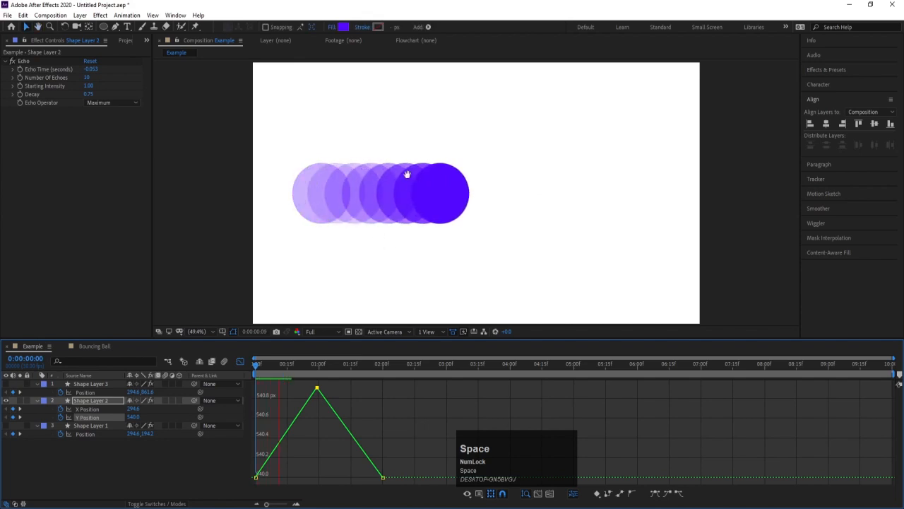
{"action": "key", "text": "space"}
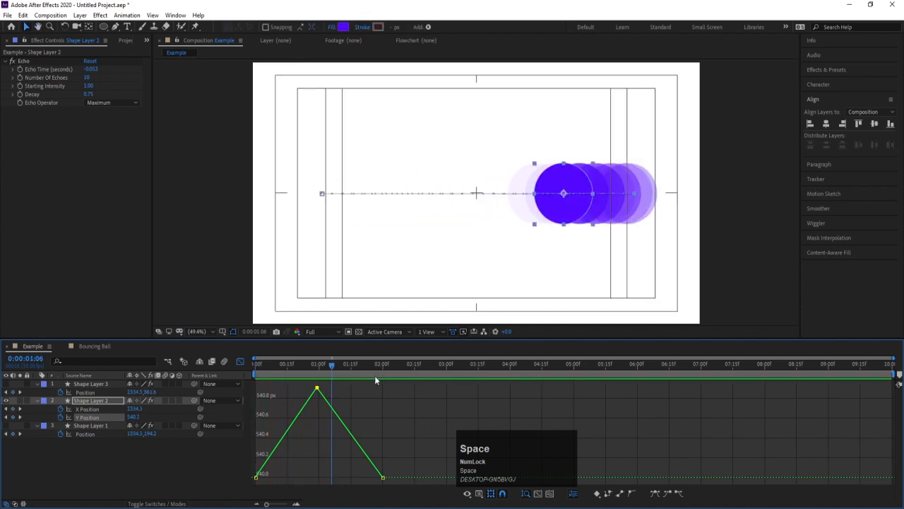
{"action": "key", "text": "space"}
{"action": "key", "text": "space"}
{"action": "key", "text": "ctrl+z"}
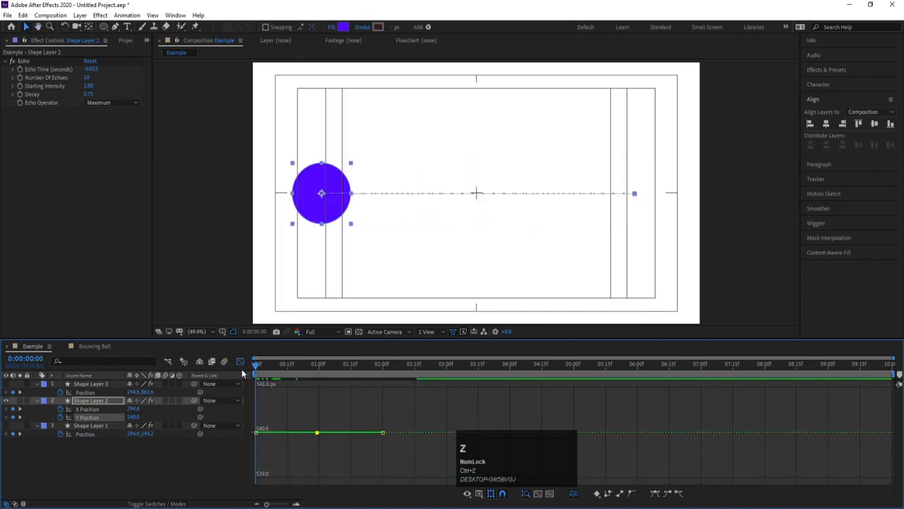
Set Shape Layer 2's Y Position to 907 at the middle keyframe, 0:00:00:29.
{"action": "left_click", "coordinate": [242, 362]}
{"action": "left_click", "coordinate": [321, 365]}
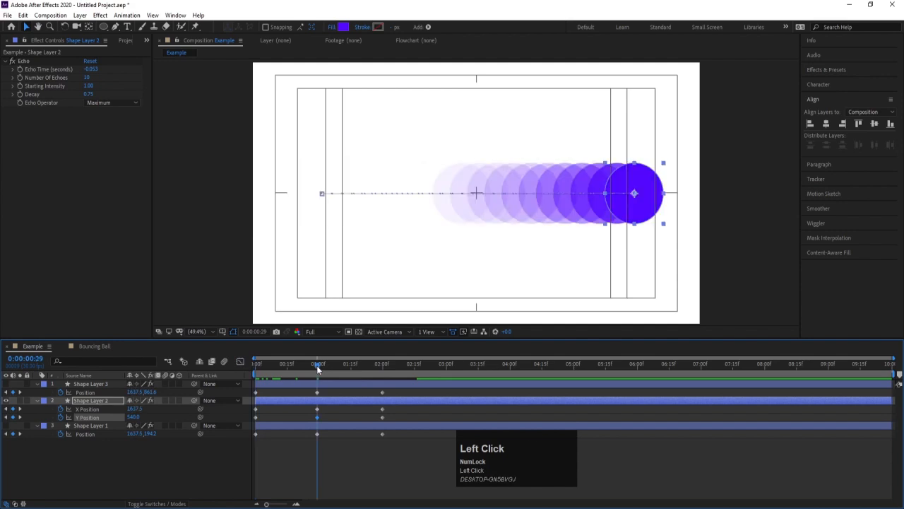
{"action": "left_click", "coordinate": [331, 410]}
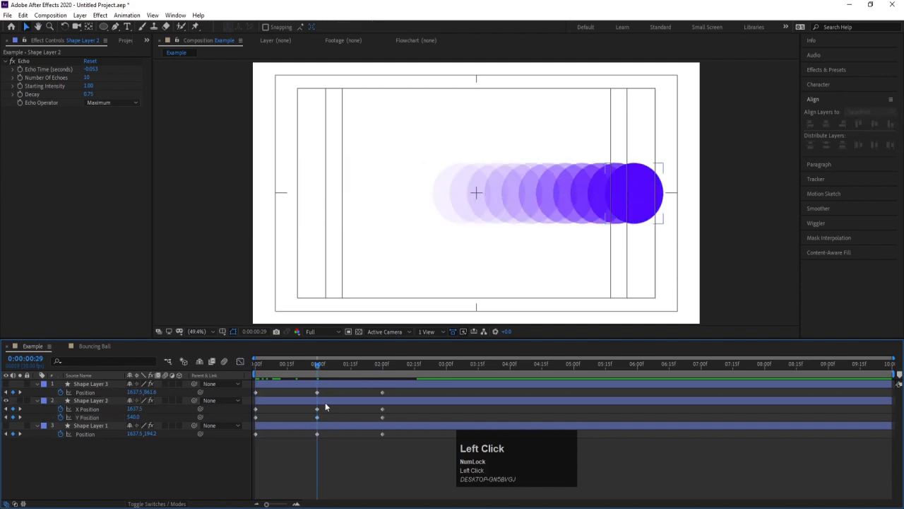
{"action": "left_click", "coordinate": [324, 400]}
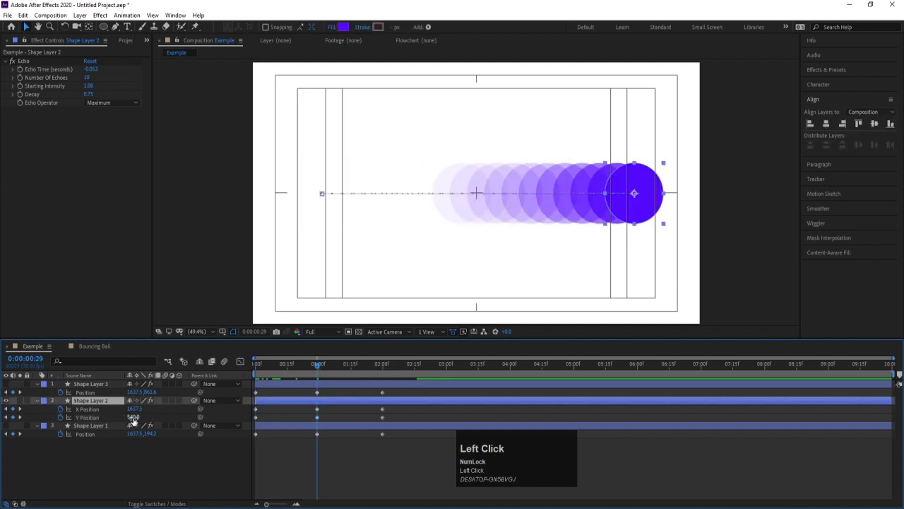
{"action": "left_click_drag", "start_coordinate": [132, 417], "coordinate": [281, 395]}
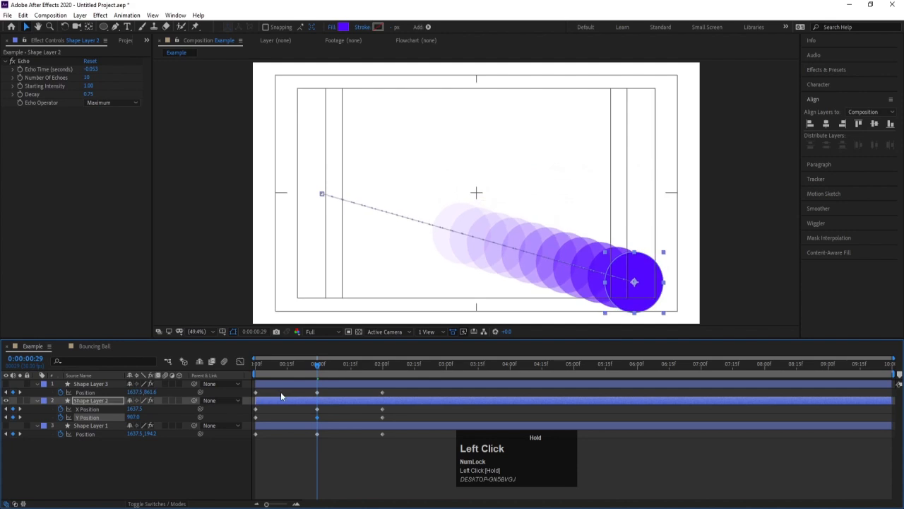
Examine the Y Position value graph while scrubbing back to 0:00:00:20, and undo the Y Position change.
{"action": "left_click", "coordinate": [241, 361]}
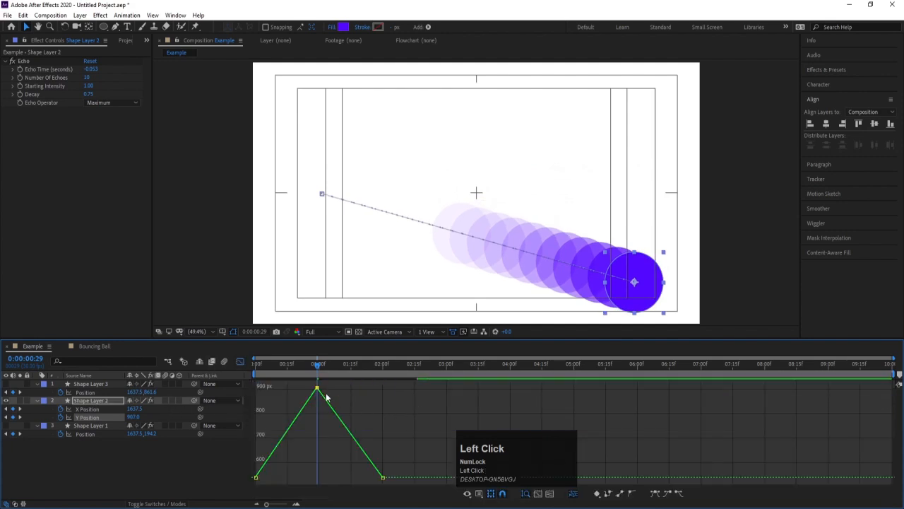
{"action": "mouse_move", "coordinate": [318, 389]}
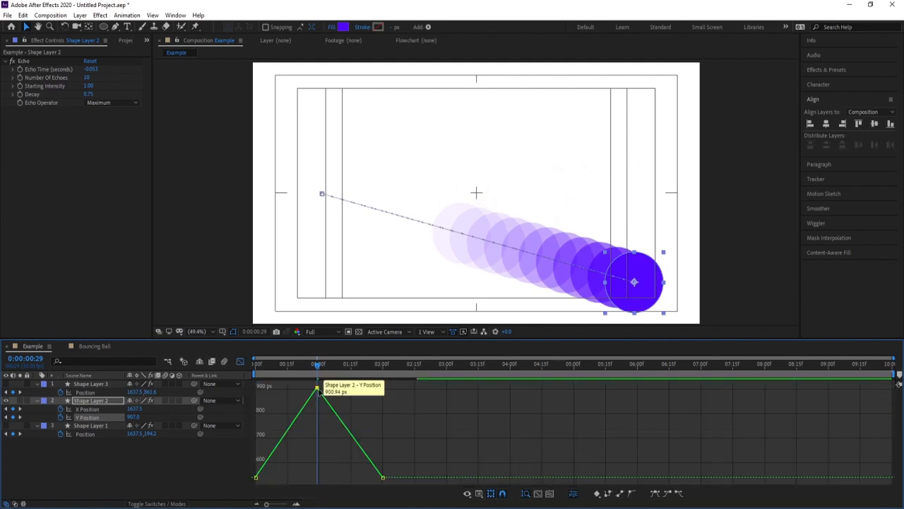
{"action": "left_click_drag", "start_coordinate": [318, 364], "coordinate": [297, 378]}
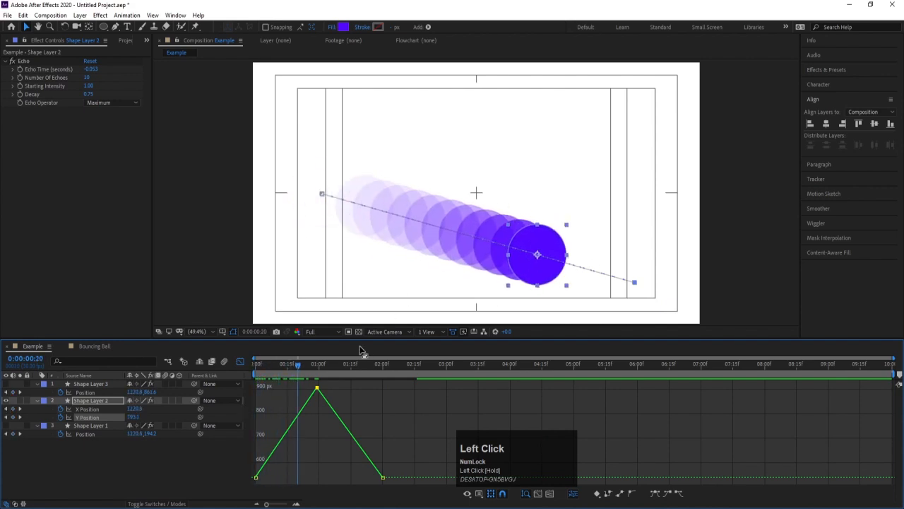
{"action": "left_click", "coordinate": [241, 361]}
{"action": "key", "text": "ctrl+z"}
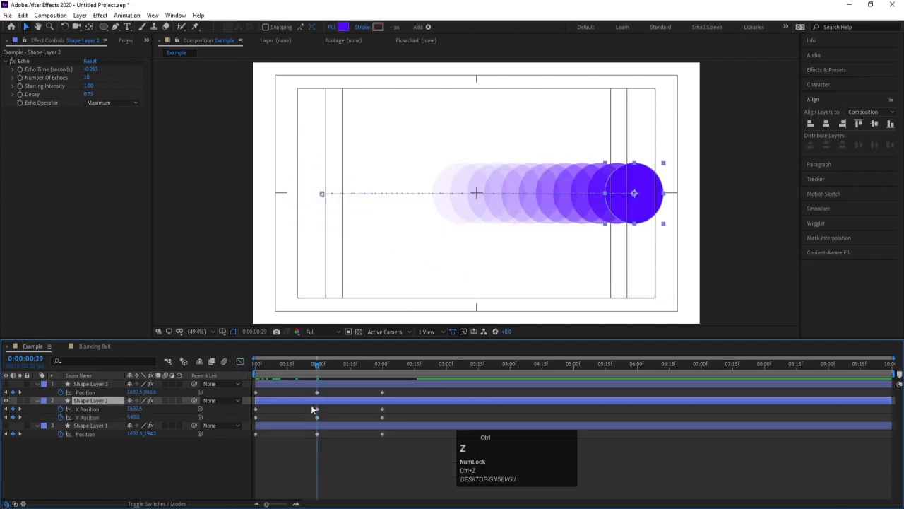
Display Shape Layer 2's X Position value graph in the Graph Editor with the playhead at the first frame.
{"action": "left_click_drag", "start_coordinate": [273, 364], "coordinate": [124, 382]}
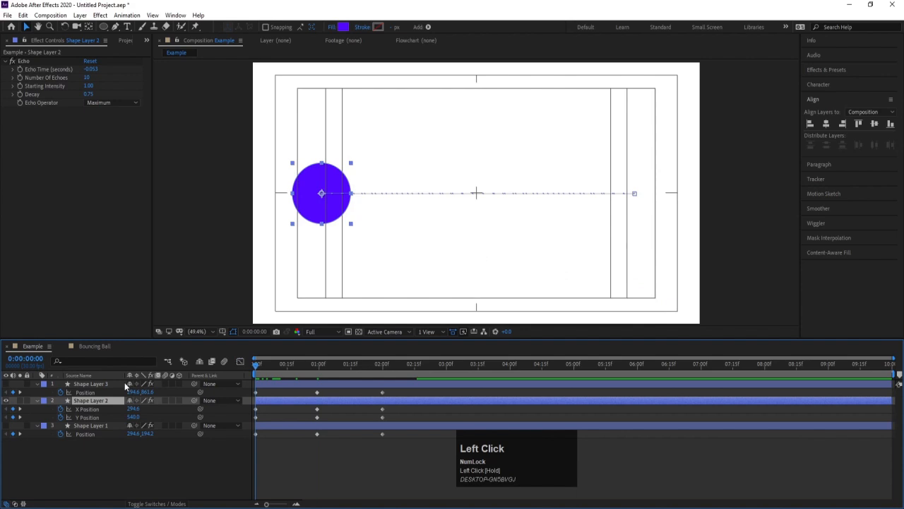
{"action": "left_click", "coordinate": [88, 411]}
{"action": "left_click", "coordinate": [238, 361]}
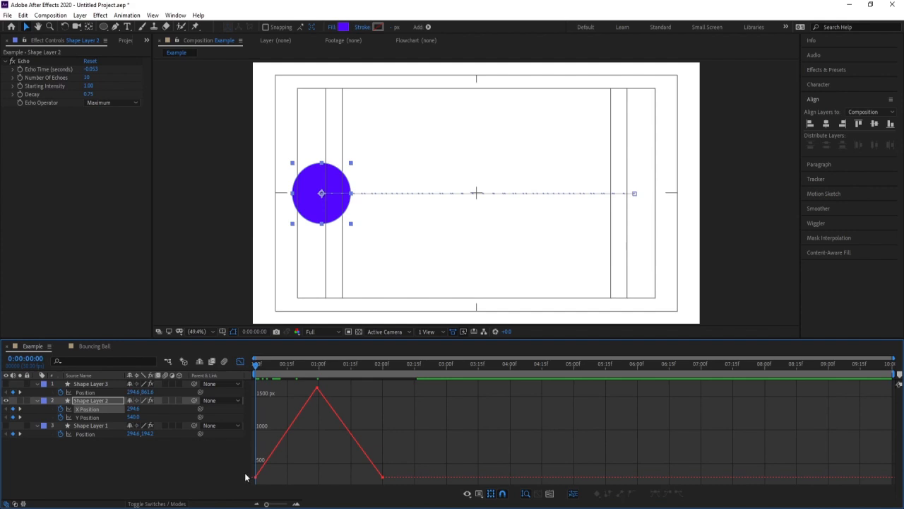
{"action": "mouse_move", "coordinate": [255, 478]}
Apply Easy Ease to Shape Layer 2's X Position keyframes and scrub to 0:00:00:18 to examine the curve and echo spacing.
{"action": "left_click", "coordinate": [240, 362]}
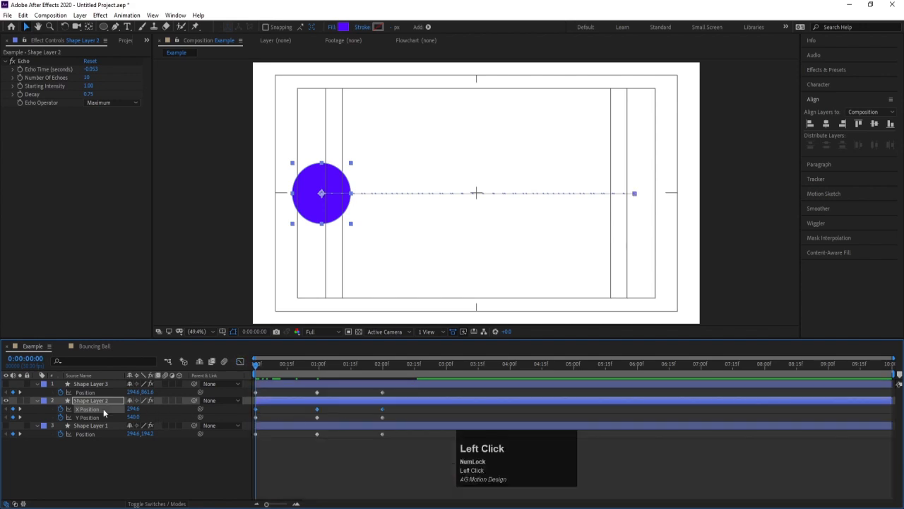
{"action": "key", "text": "F9"}
{"action": "left_click", "coordinate": [240, 361]}
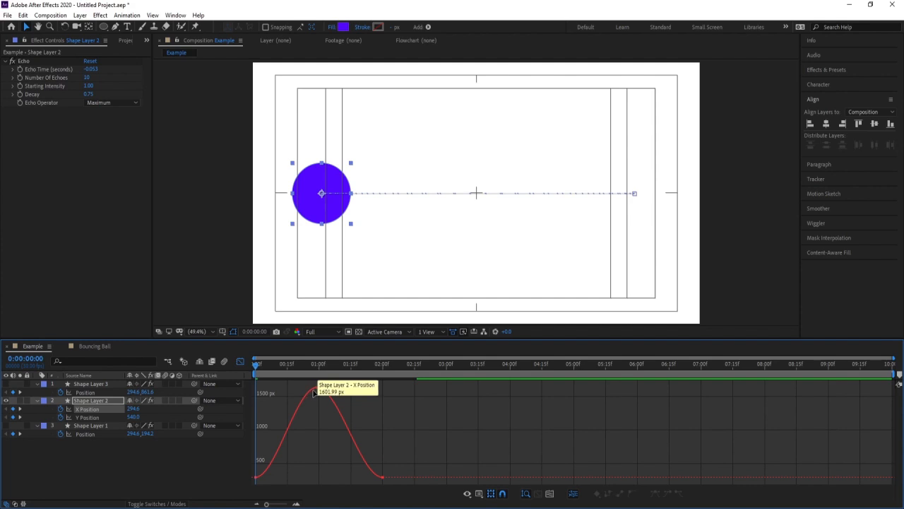
{"action": "left_click", "coordinate": [258, 363]}
{"action": "left_click_drag", "start_coordinate": [258, 361], "coordinate": [294, 365]}
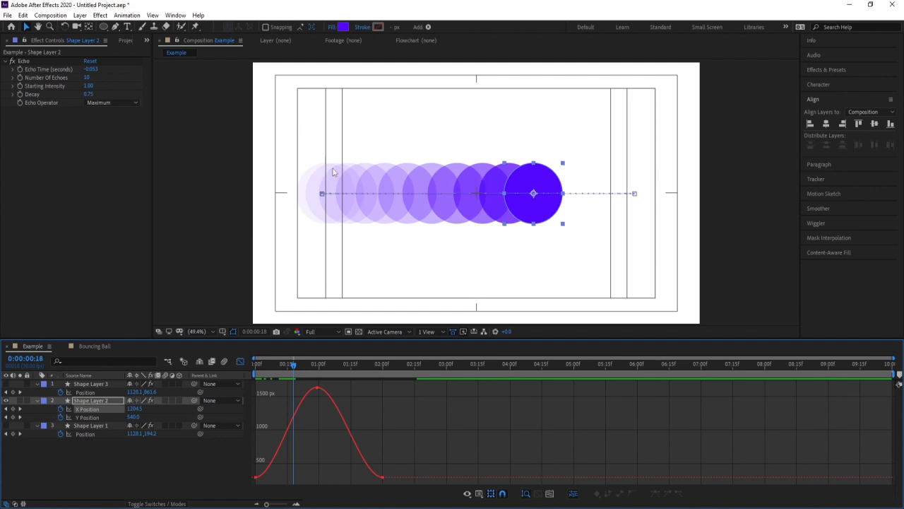
Scrub Shape Layer 2's eased X Position value graph between 0:00:00:27 and 0:00:00:13 to compare curve slope with echo spacing.
{"action": "left_click", "coordinate": [294, 366]}
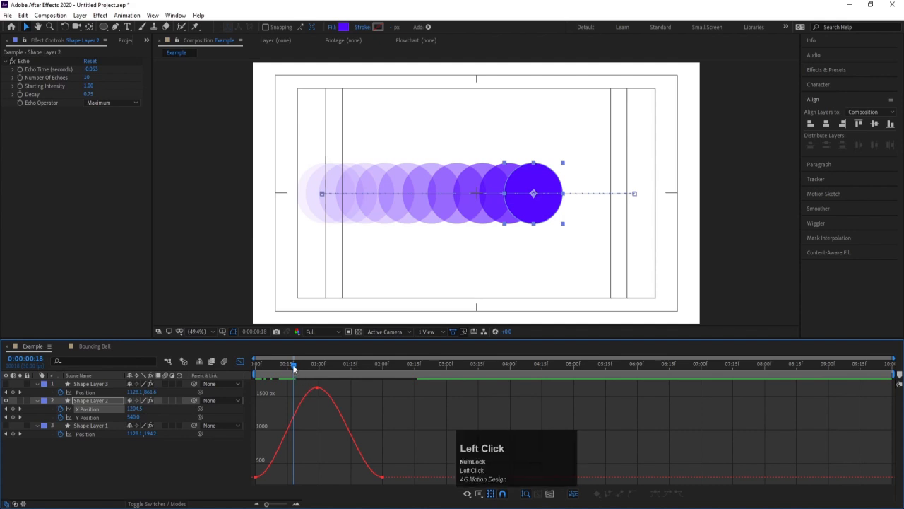
{"action": "left_click_drag", "start_coordinate": [294, 367], "coordinate": [311, 365]}
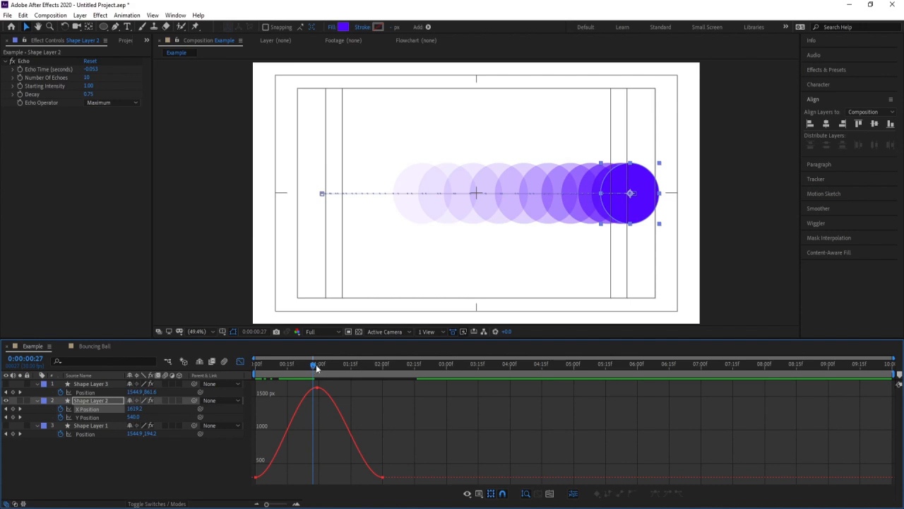
{"action": "left_click_drag", "start_coordinate": [316, 366], "coordinate": [283, 366]}
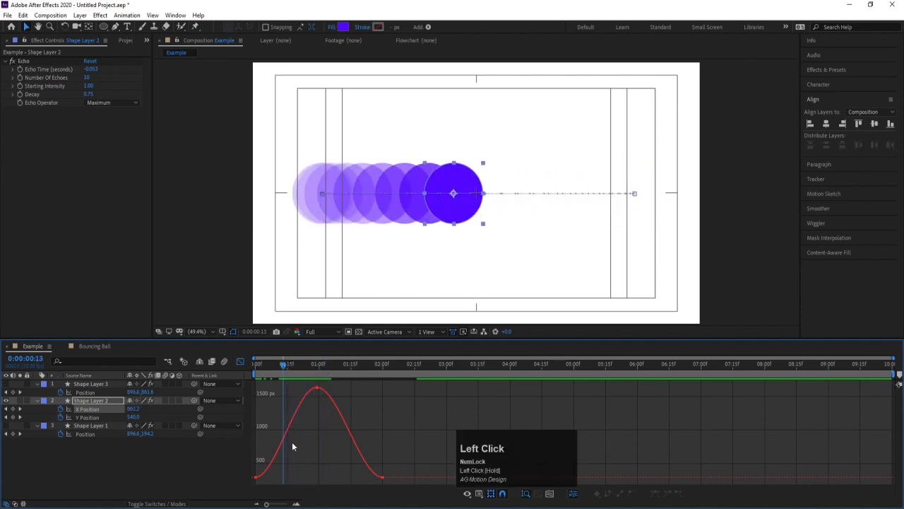
Pull the first X Position keyframe's outgoing handle steeply upward and scrub to 0:00:01:01 to examine the echo spacing.
{"action": "left_click_drag", "start_coordinate": [293, 451], "coordinate": [252, 483]}
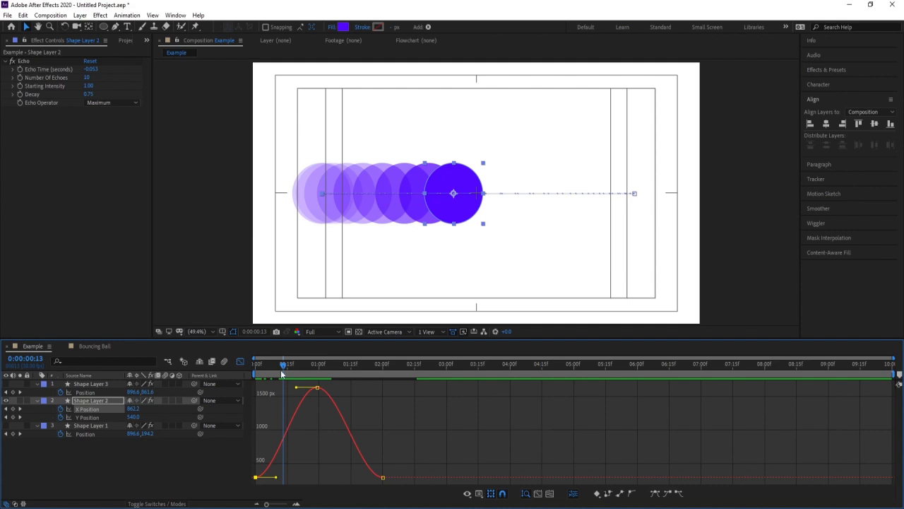
{"action": "left_click_drag", "start_coordinate": [275, 477], "coordinate": [257, 413]}
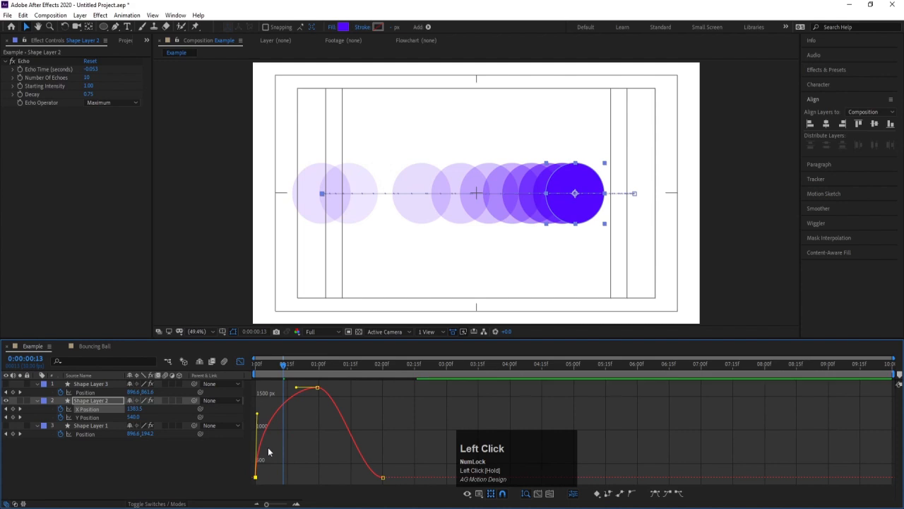
{"action": "mouse_move", "coordinate": [257, 475]}
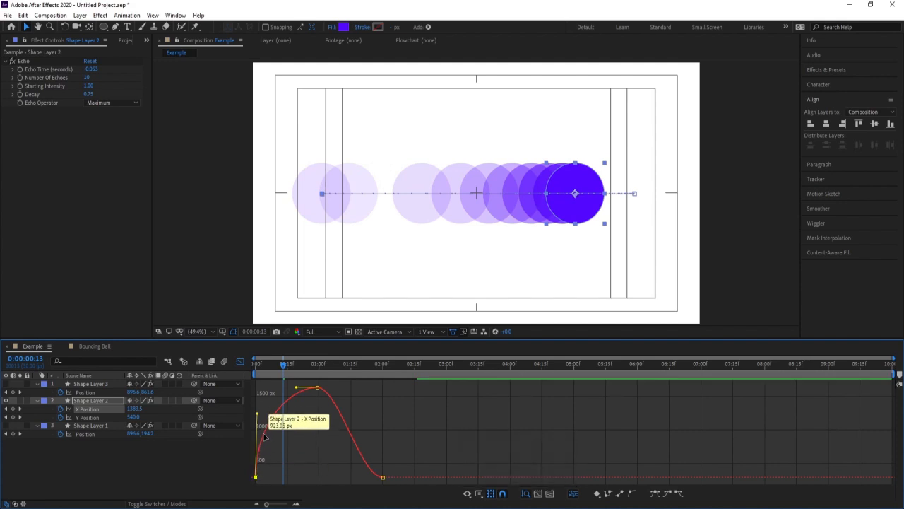
{"action": "mouse_move", "coordinate": [285, 365]}
{"action": "left_mouse_down"}
{"action": "mouse_move", "coordinate": [248, 362]}
{"action": "mouse_move", "coordinate": [269, 364]}
{"action": "left_mouse_up"}
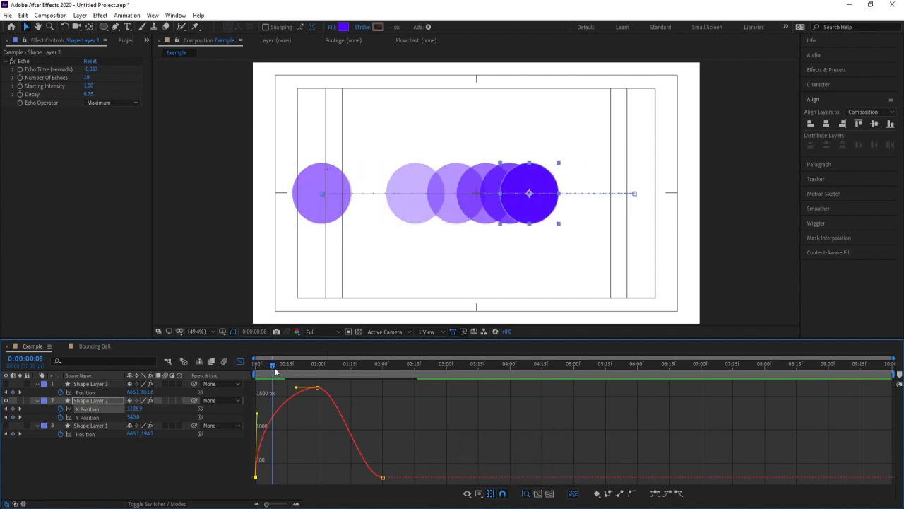
{"action": "left_click_drag", "start_coordinate": [278, 368], "coordinate": [297, 375]}
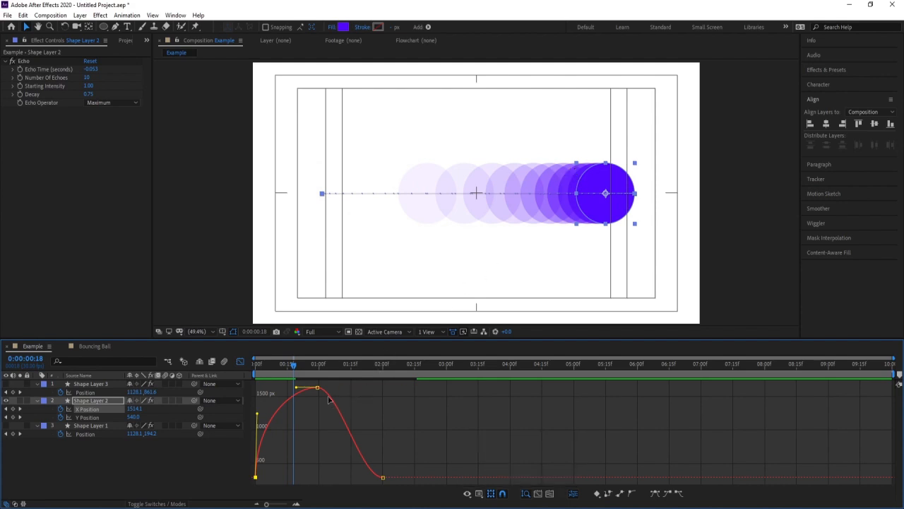
{"action": "left_click_drag", "start_coordinate": [318, 371], "coordinate": [321, 375]}
Pull the last X Position keyframe's incoming handle steeply upward, scrub to the first frame, and undo the handle changes on both end keyframes.
{"action": "left_click_drag", "start_coordinate": [327, 411], "coordinate": [309, 383]}
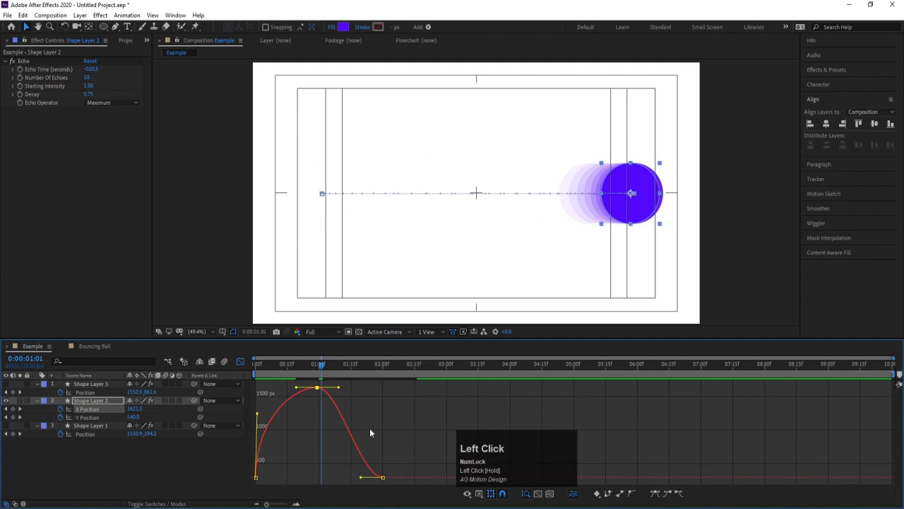
{"action": "left_click", "coordinate": [382, 477]}
{"action": "left_click_drag", "start_coordinate": [361, 478], "coordinate": [382, 401]}
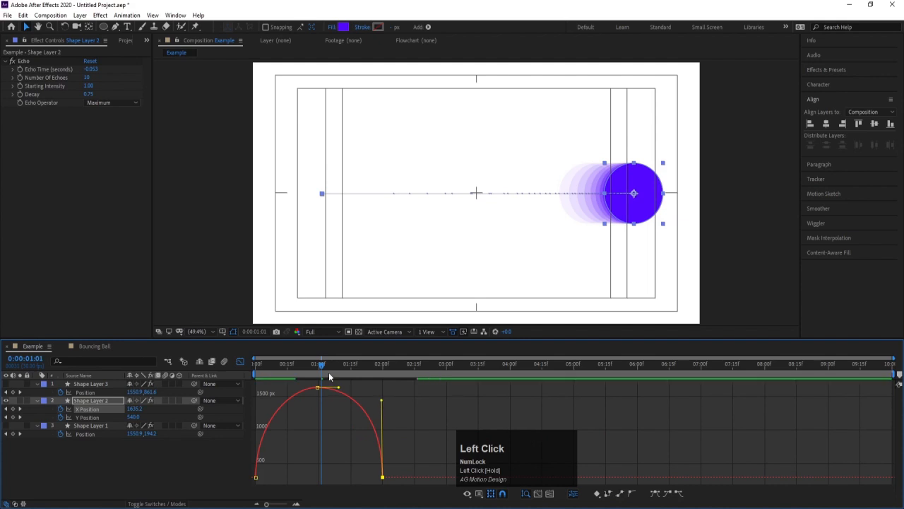
{"action": "left_click_drag", "start_coordinate": [329, 373], "coordinate": [254, 376]}
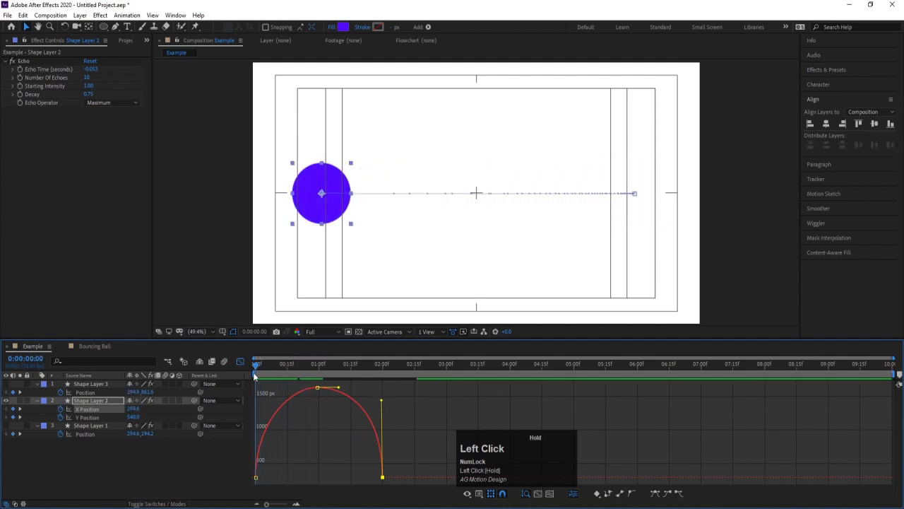
{"action": "mouse_move", "coordinate": [258, 476]}
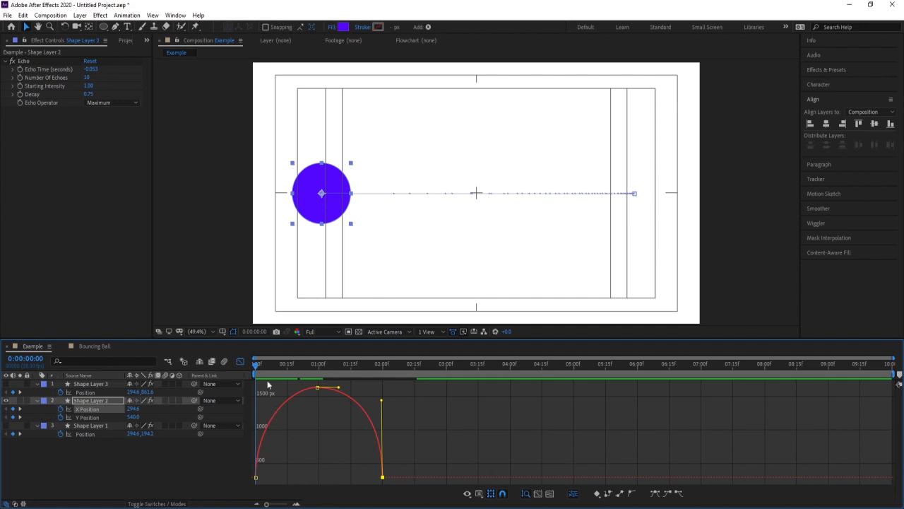
{"action": "left_click_drag", "start_coordinate": [257, 364], "coordinate": [238, 362]}
{"action": "key", "text": "ctrl+z"}
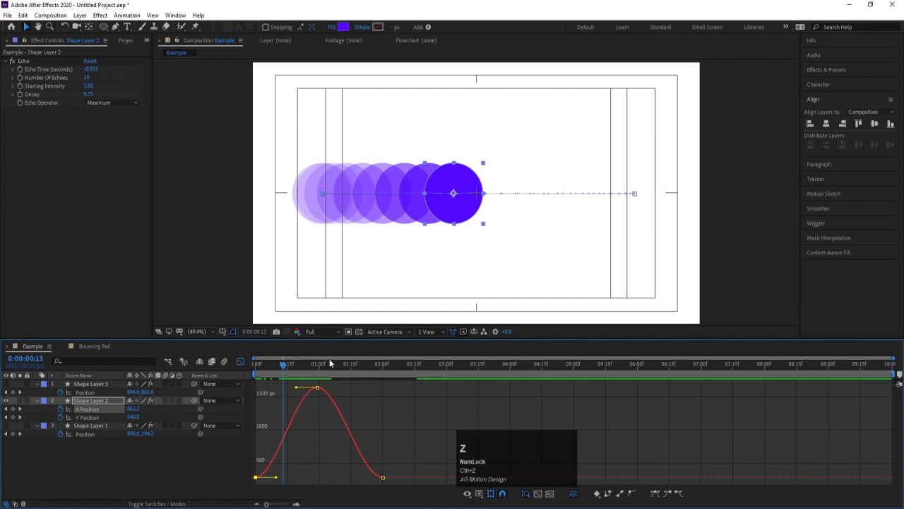
Display Shape Layer 2's X Position speed graph with its keyframes deselected and the playhead at the first frame.
{"action": "right_click", "coordinate": [314, 416]}
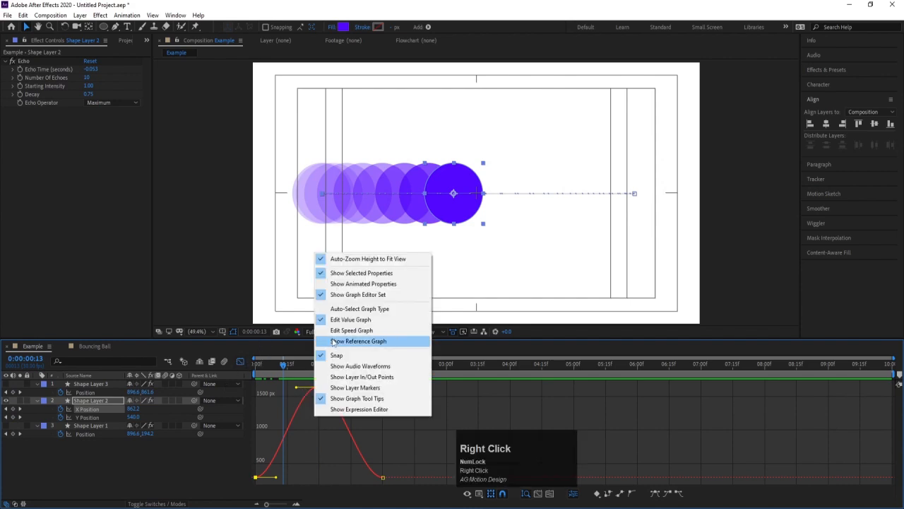
{"action": "left_click", "coordinate": [338, 330]}
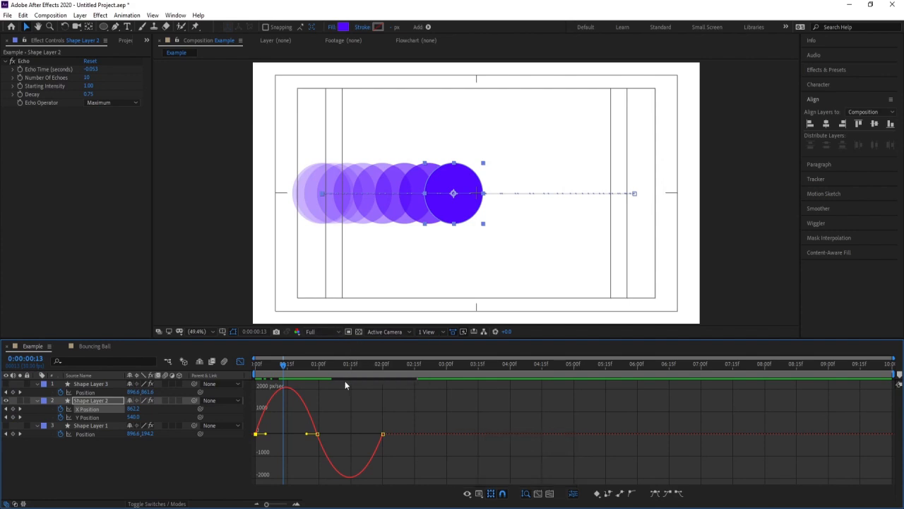
{"action": "left_click_drag", "start_coordinate": [285, 368], "coordinate": [263, 365]}
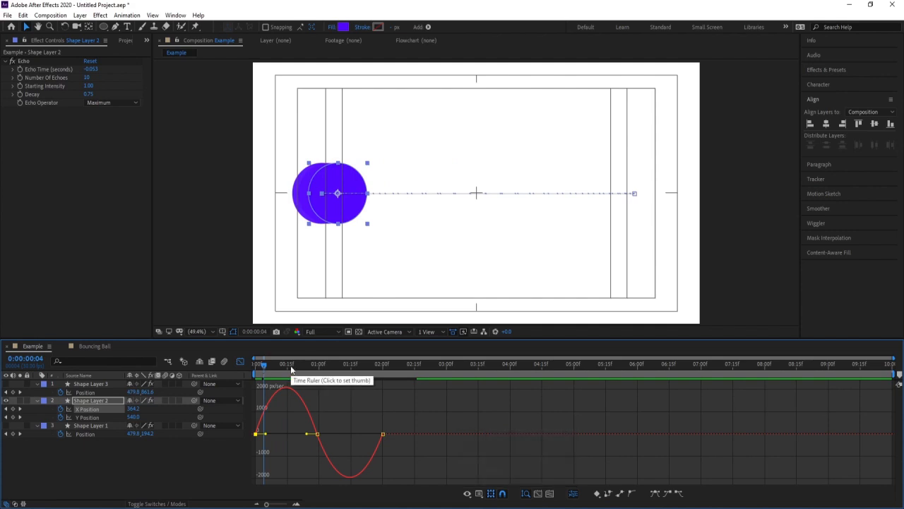
{"action": "right_click", "coordinate": [333, 397]}
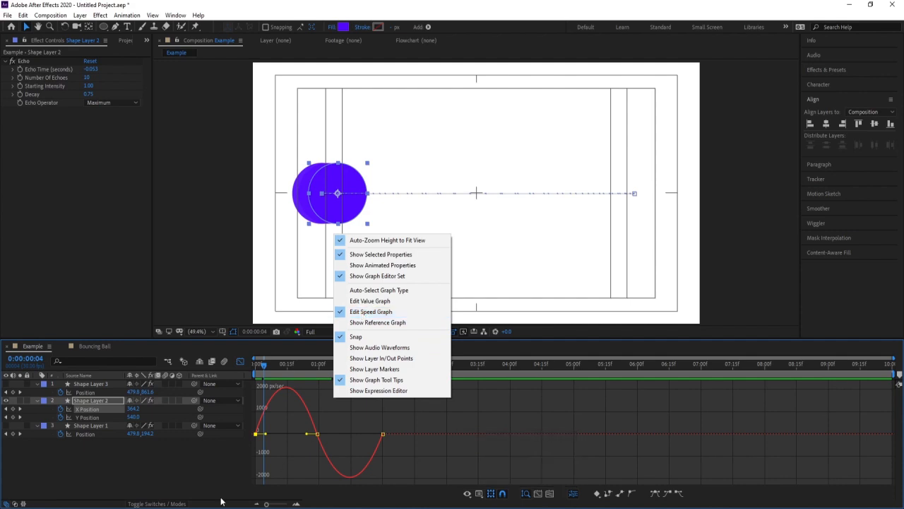
{"action": "left_click", "coordinate": [263, 441]}
{"action": "left_click_drag", "start_coordinate": [266, 373], "coordinate": [247, 368]}
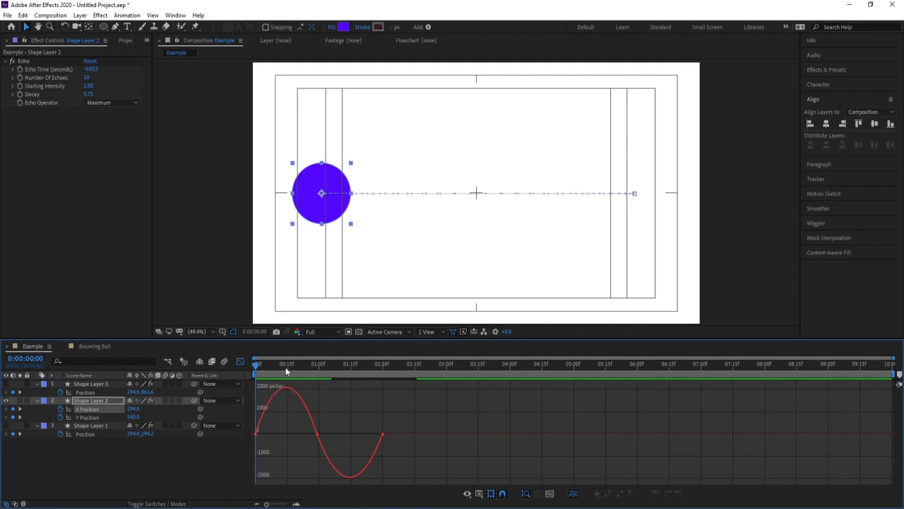
Scrub the X Position speed graph through 0:00:00:14, 0:00:00:28 and 0:00:01:27 to relate speed to echo spacing in both directions.
{"action": "left_click", "coordinate": [286, 369]}
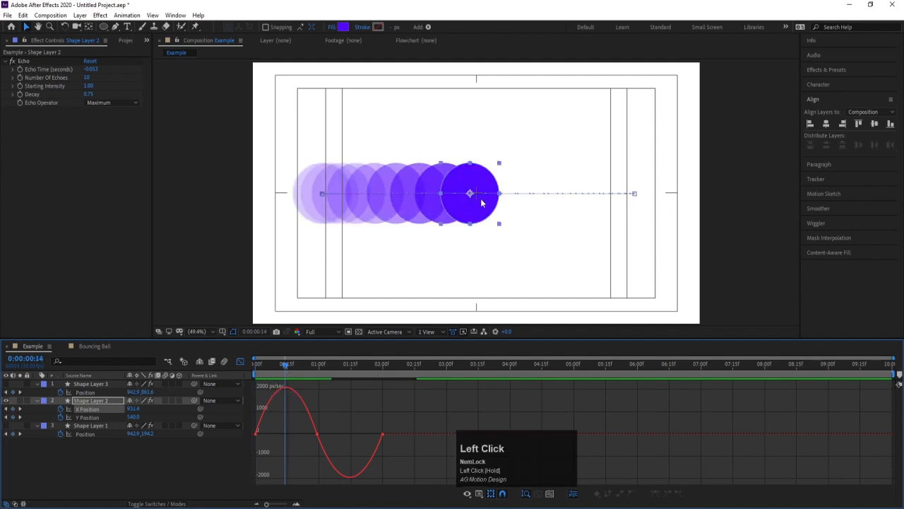
{"action": "mouse_move", "coordinate": [283, 389]}
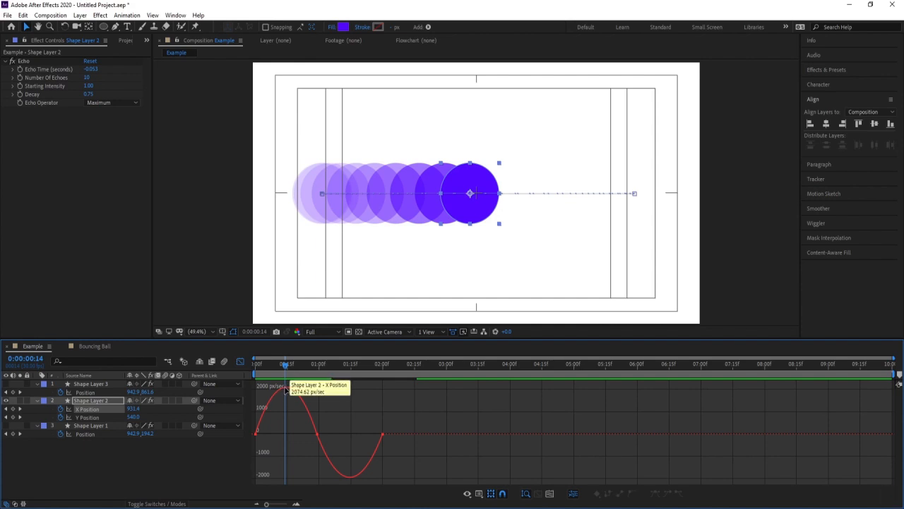
{"action": "left_click", "coordinate": [288, 370]}
{"action": "left_click_drag", "start_coordinate": [292, 371], "coordinate": [303, 382]}
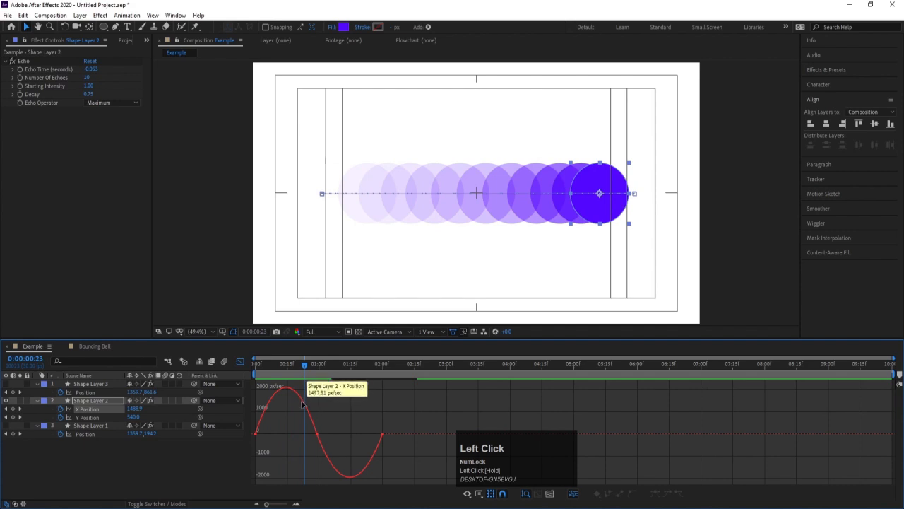
{"action": "left_click_drag", "start_coordinate": [306, 369], "coordinate": [316, 372]}
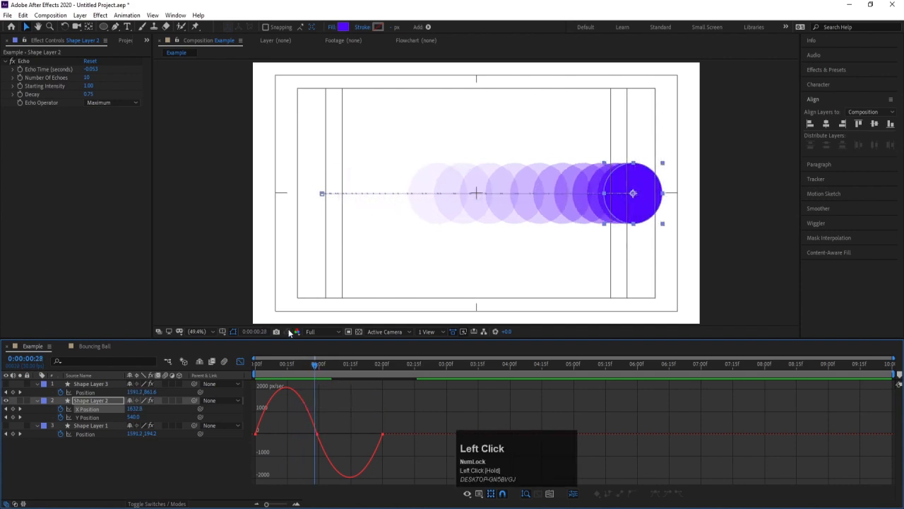
{"action": "left_click_drag", "start_coordinate": [314, 365], "coordinate": [328, 373]}
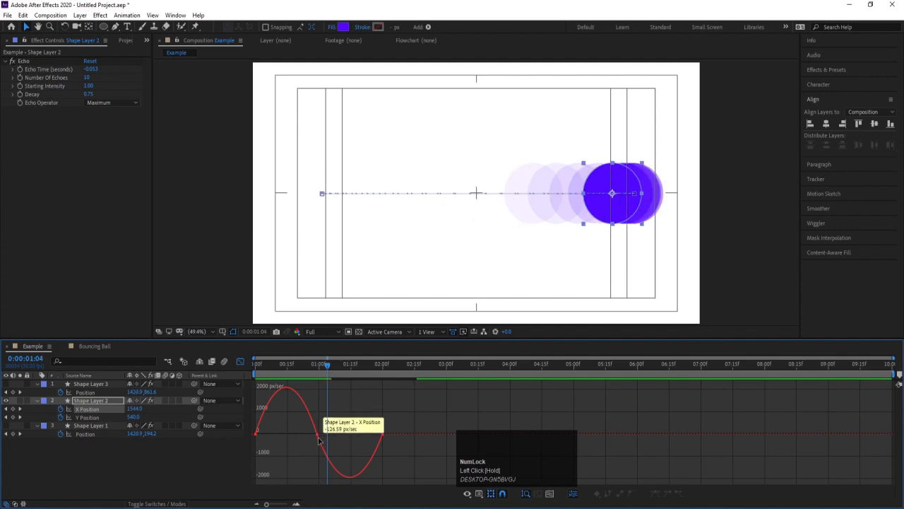
{"action": "left_click_drag", "start_coordinate": [327, 368], "coordinate": [376, 371]}
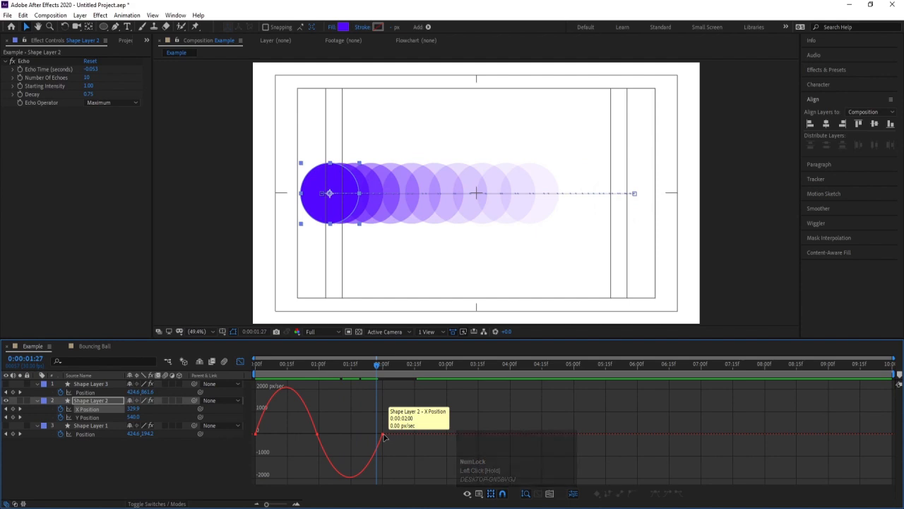
{"action": "left_click", "coordinate": [382, 365]}
{"action": "left_click_drag", "start_coordinate": [385, 368], "coordinate": [317, 399]}
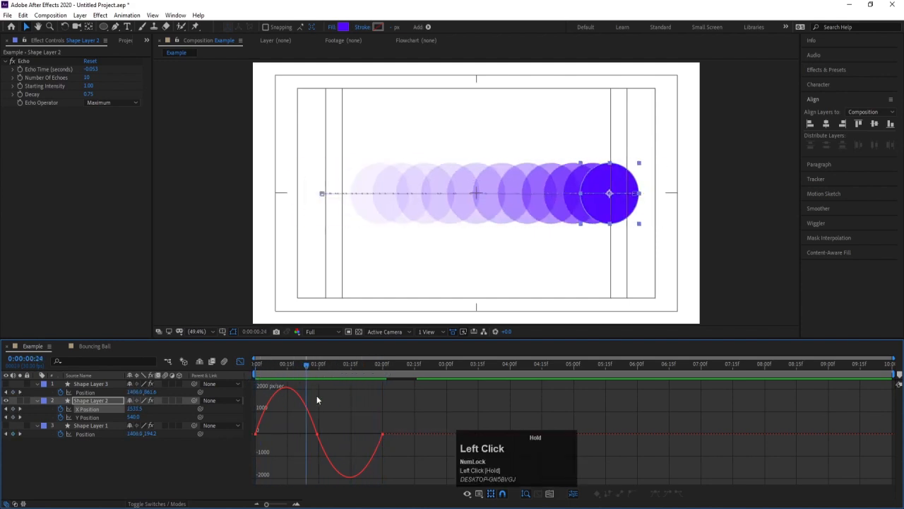
Lengthen the speed handles between the first and middle X Position keyframes to form a sharp peak in the outward motion.
{"action": "left_click_drag", "start_coordinate": [424, 412], "coordinate": [248, 450]}
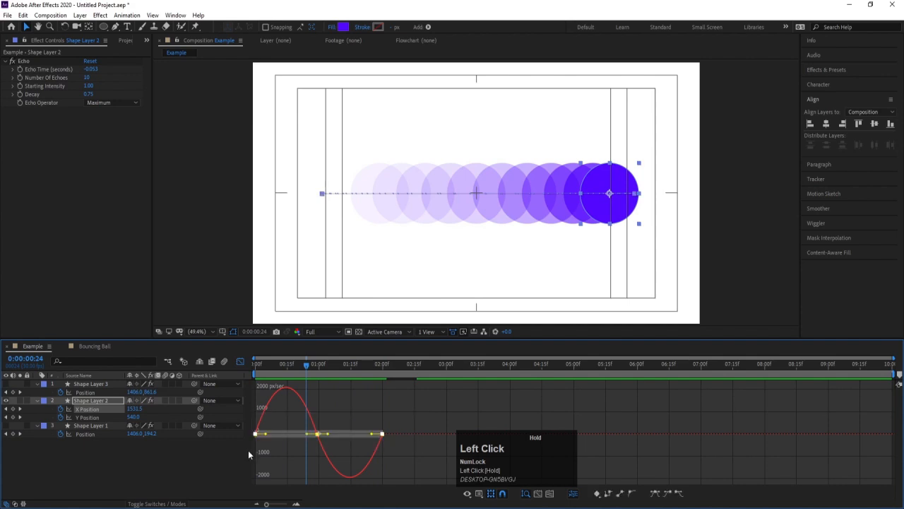
{"action": "left_click", "coordinate": [317, 434]}
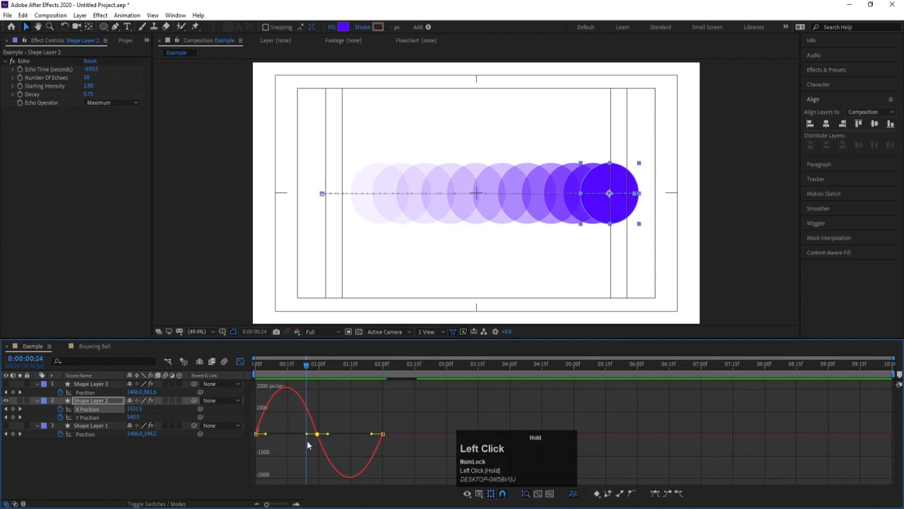
{"action": "left_click_drag", "start_coordinate": [308, 435], "coordinate": [274, 444]}
Examine the sharp outward speed peak against the echo spacing by scrubbing a closer timeline view from the first frame to 0:00:00:26.
{"action": "left_click", "coordinate": [260, 368]}
{"action": "left_click", "coordinate": [256, 368]}
{"action": "left_click", "coordinate": [256, 453]}
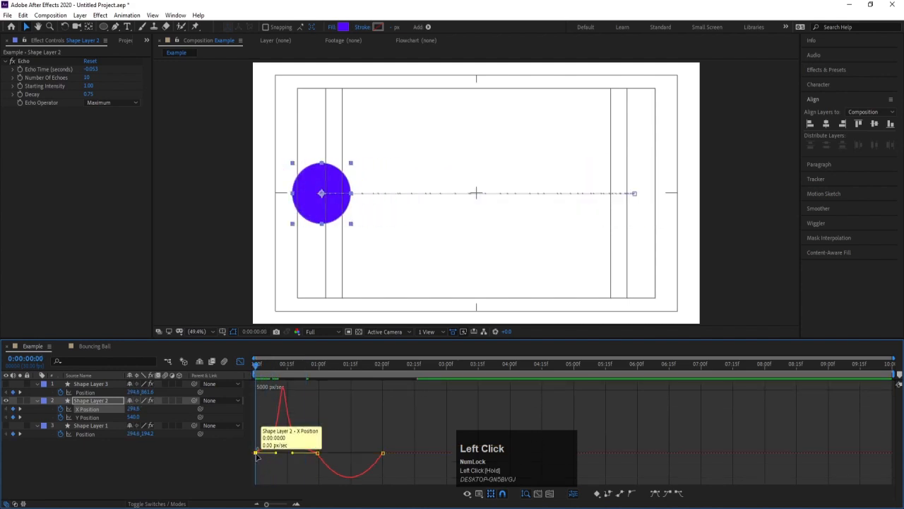
{"action": "key", "text": "equal"}
{"action": "key", "text": "equal"}
{"action": "left_click_drag", "start_coordinate": [257, 457], "coordinate": [274, 454]}
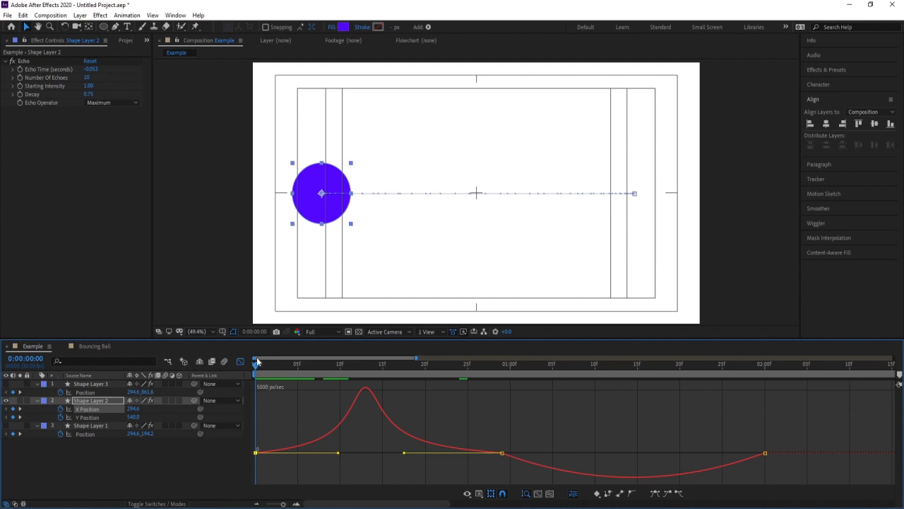
{"action": "left_click_drag", "start_coordinate": [256, 365], "coordinate": [272, 371]}
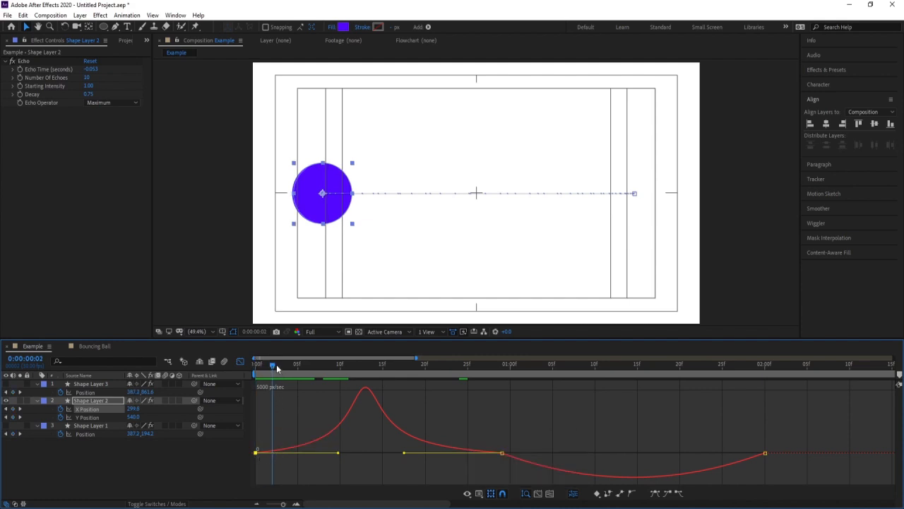
{"action": "left_click_drag", "start_coordinate": [277, 368], "coordinate": [349, 366]}
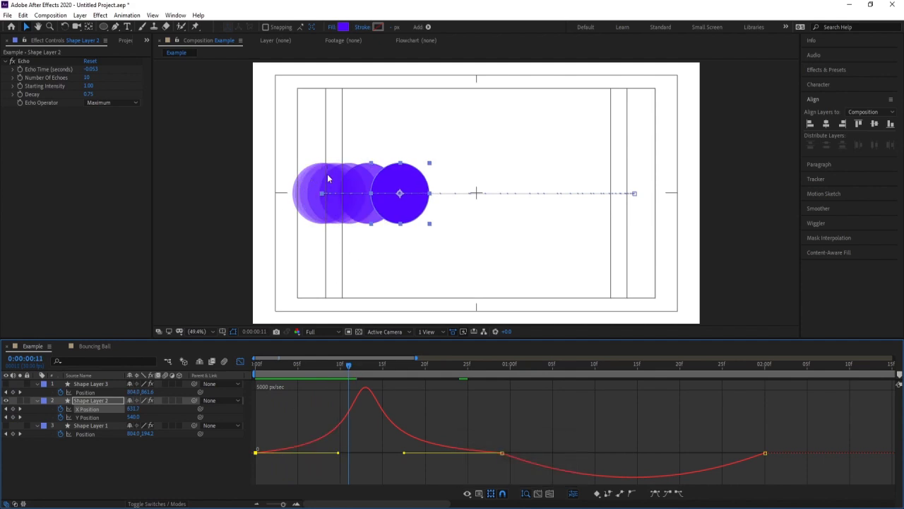
{"action": "left_click_drag", "start_coordinate": [357, 378], "coordinate": [363, 377]}
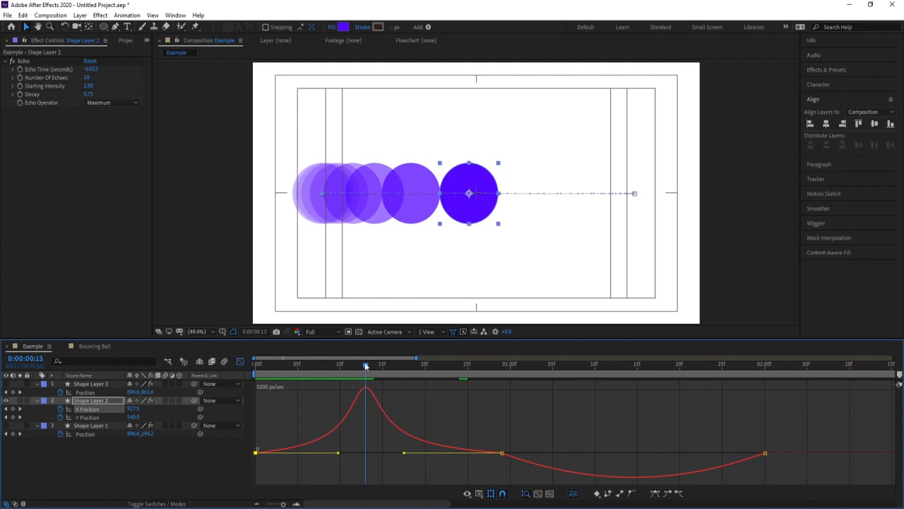
{"action": "left_click_drag", "start_coordinate": [364, 363], "coordinate": [478, 412]}
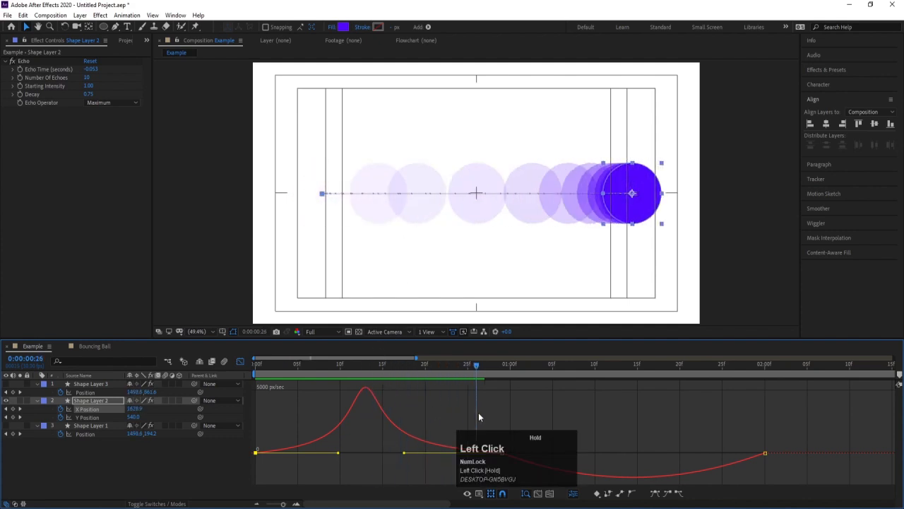
Lengthen the speed handles between the middle and last X Position keyframes to form a matching sharp dip in the return motion.
{"action": "left_click_drag", "start_coordinate": [467, 442], "coordinate": [621, 390]}
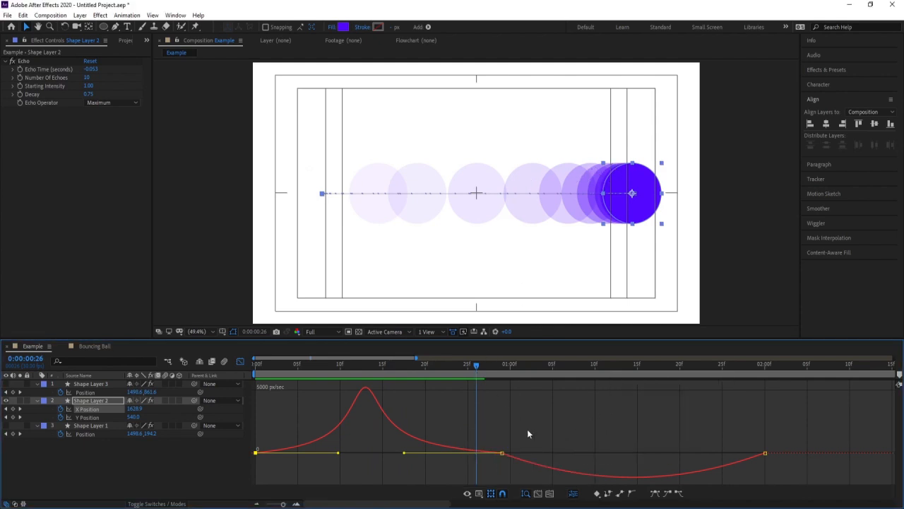
{"action": "left_click_drag", "start_coordinate": [548, 415], "coordinate": [484, 461]}
{"action": "left_click_drag", "start_coordinate": [544, 454], "coordinate": [600, 452]}
{"action": "left_click_drag", "start_coordinate": [723, 457], "coordinate": [674, 443]}
{"action": "key", "text": "Num_Lock"}
{"action": "key", "text": "minus"}
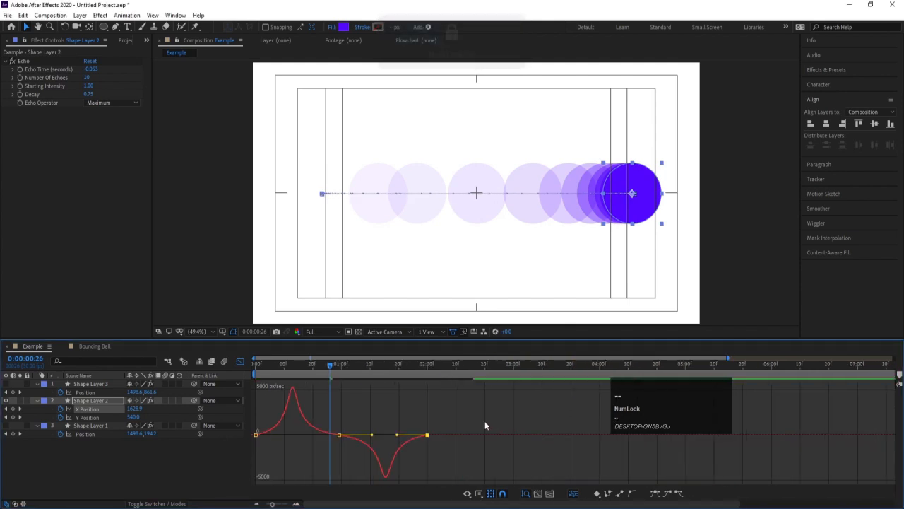
Scrub the return motion's speed dip through 0:00:01:16 and 0:00:01:10, return to the first frame and close the Graph Editor.
{"action": "left_click_drag", "start_coordinate": [335, 367], "coordinate": [388, 374]}
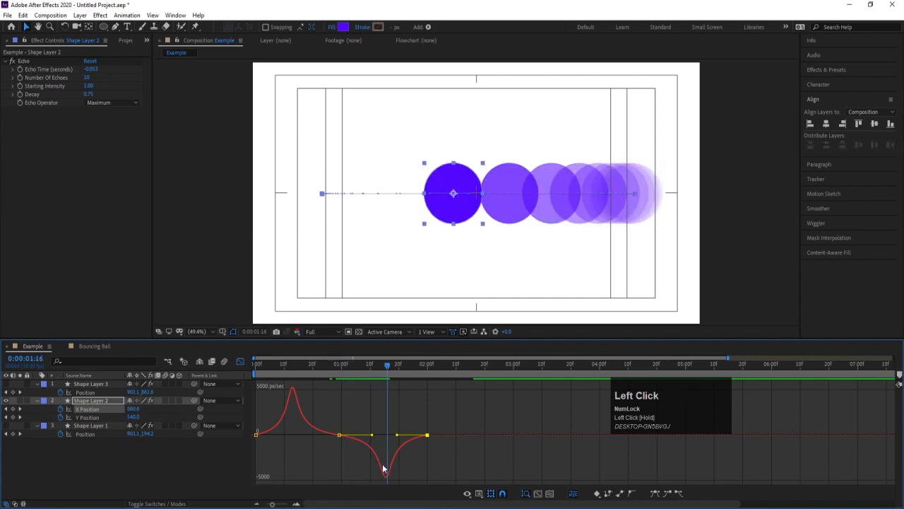
{"action": "scroll", "coordinate": [385, 469], "scroll_direction": "down", "scroll_amount": 1}
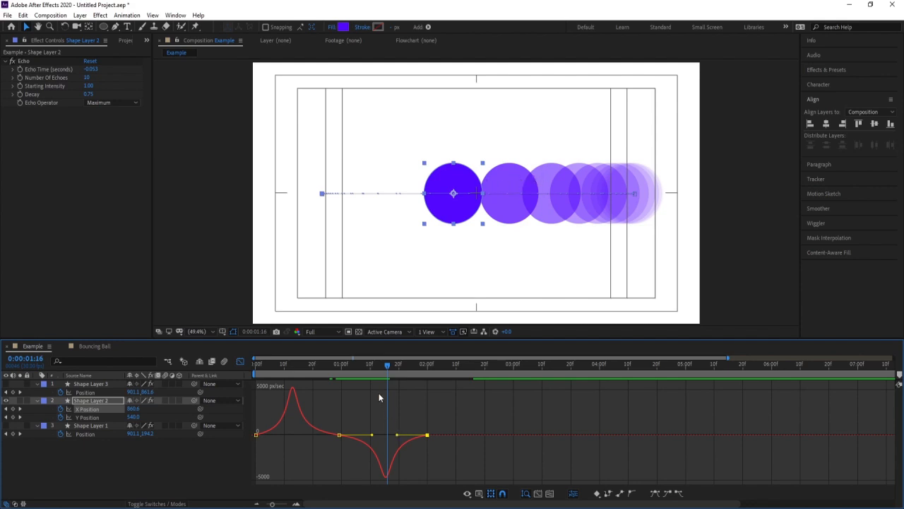
{"action": "mouse_move", "coordinate": [379, 372]}
{"action": "left_mouse_down"}
{"action": "mouse_move", "coordinate": [357, 370]}
{"action": "mouse_move", "coordinate": [370, 370]}
{"action": "left_mouse_up"}
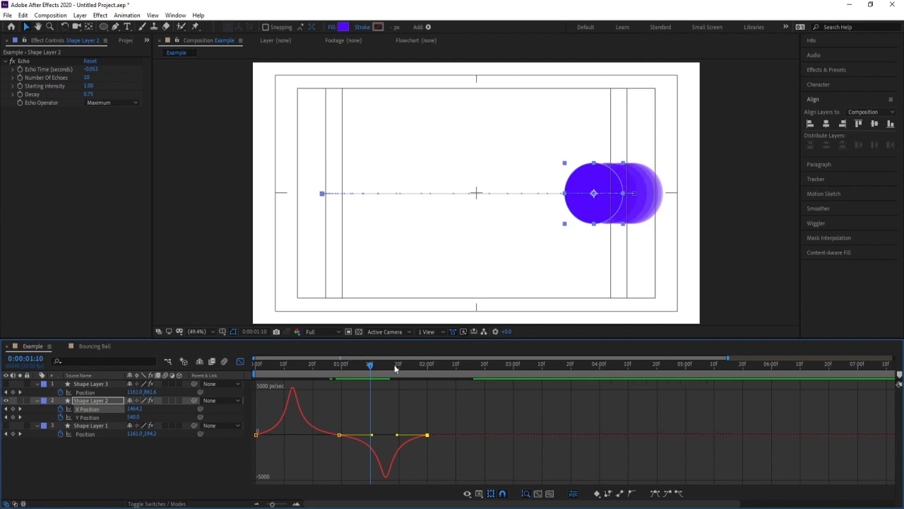
{"action": "left_click_drag", "start_coordinate": [396, 368], "coordinate": [242, 368]}
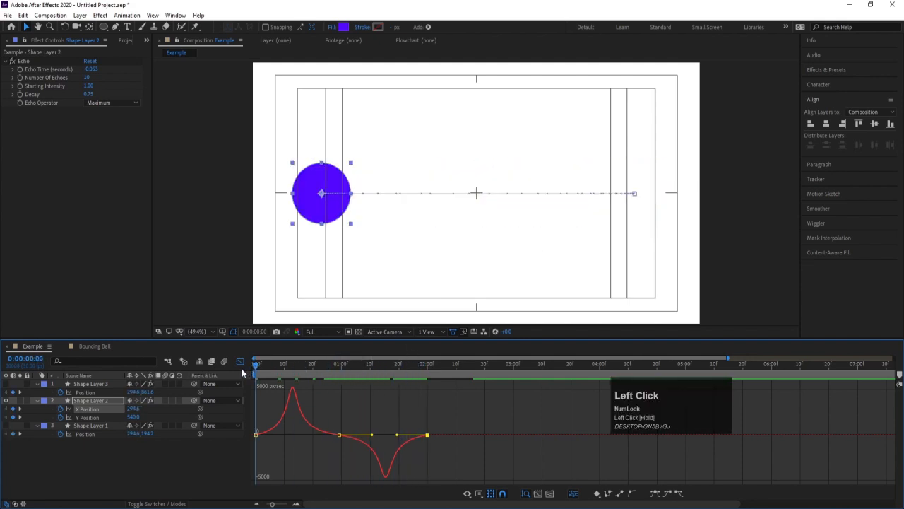
{"action": "left_click", "coordinate": [240, 360]}
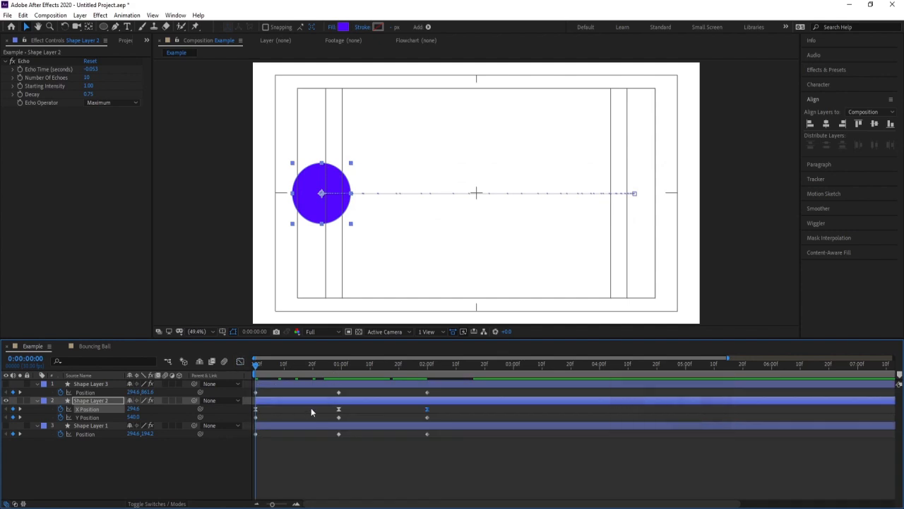
Draw a purple circle in the Bouncing Ball composition, centre its anchor point, and align it horizontally and vertically to the composition.
{"action": "left_click", "coordinate": [94, 345]}
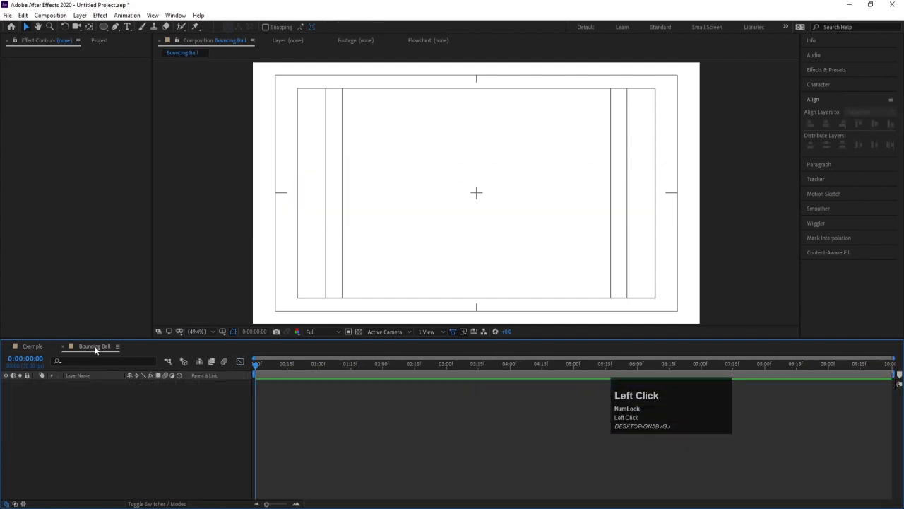
{"action": "left_click", "coordinate": [103, 28]}
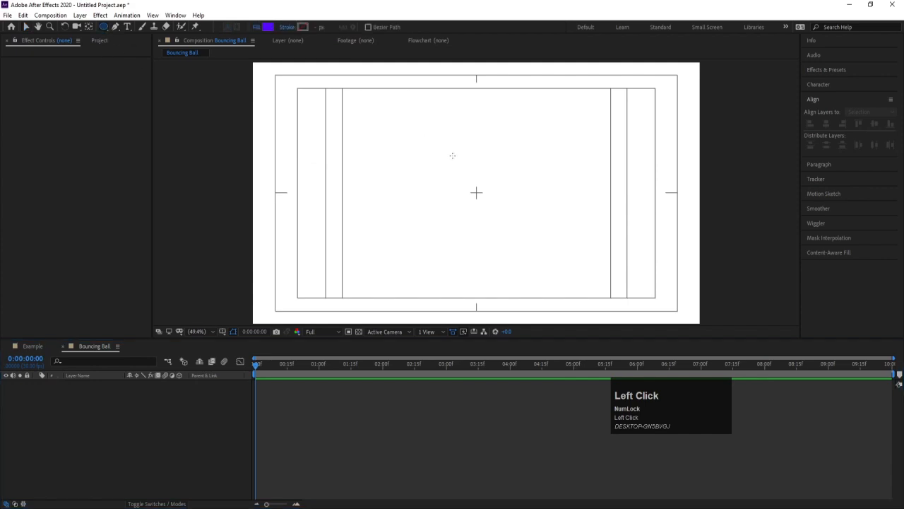
{"action": "left_click_drag", "start_coordinate": [450, 152], "coordinate": [512, 219]}
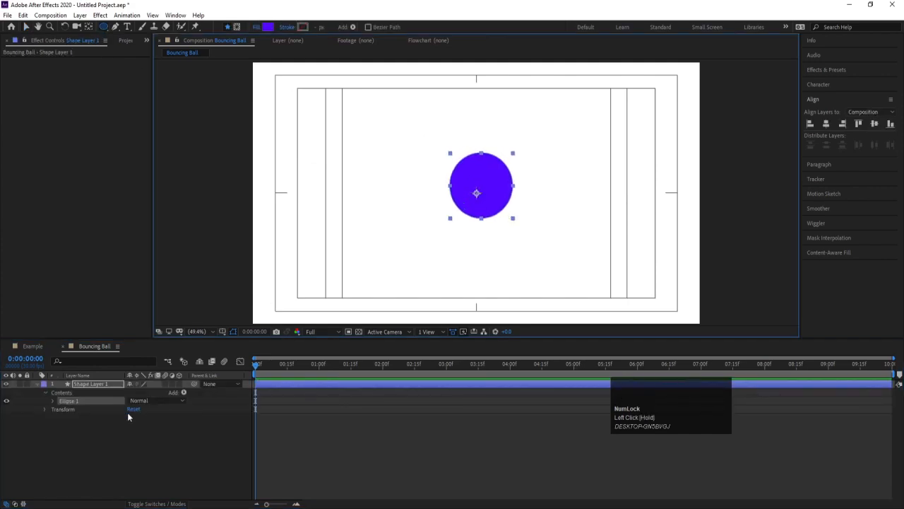
{"action": "key", "text": "ctrl+alt+Home"}
{"action": "left_click", "coordinate": [826, 123]}
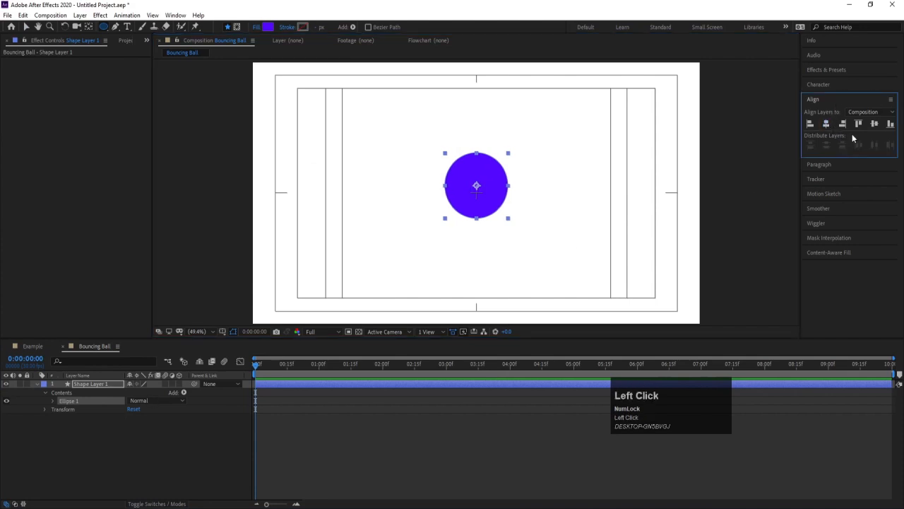
{"action": "left_click", "coordinate": [874, 123]}
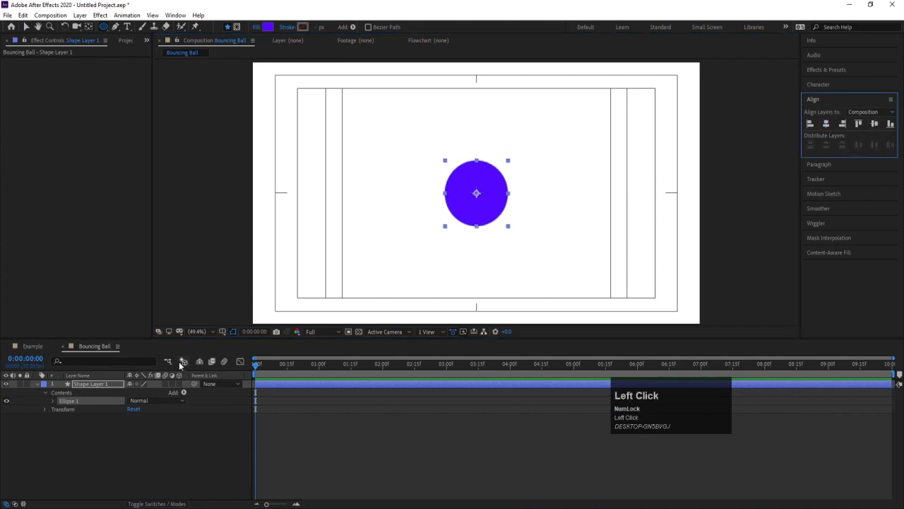
Separate the circle's Position dimensions and keyframe its Y Position at -142 on the first frame.
{"action": "key", "text": "p"}
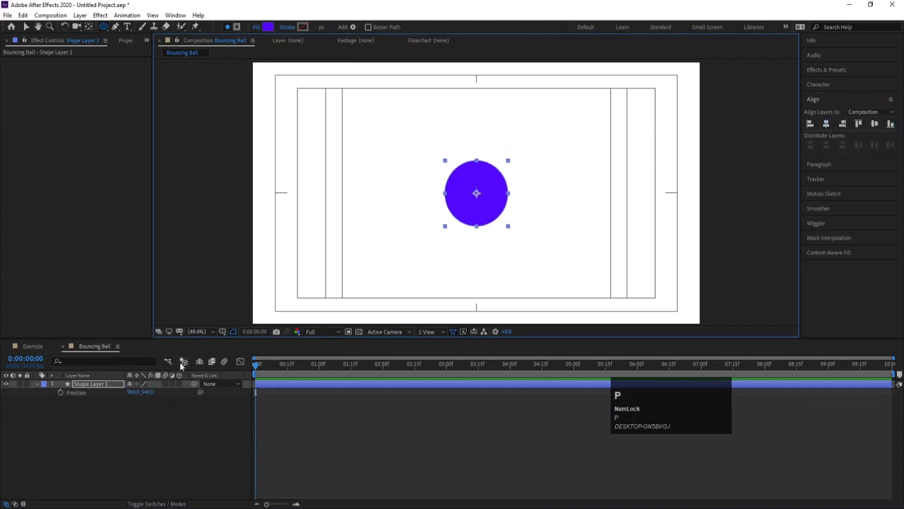
{"action": "right_click", "coordinate": [77, 393]}
{"action": "left_click", "coordinate": [120, 297]}
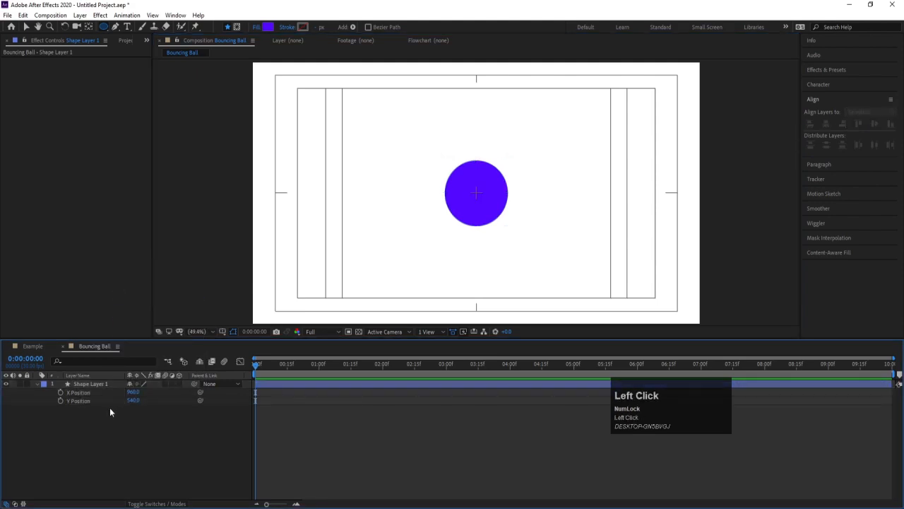
{"action": "left_click_drag", "start_coordinate": [133, 400], "coordinate": [48, 402]}
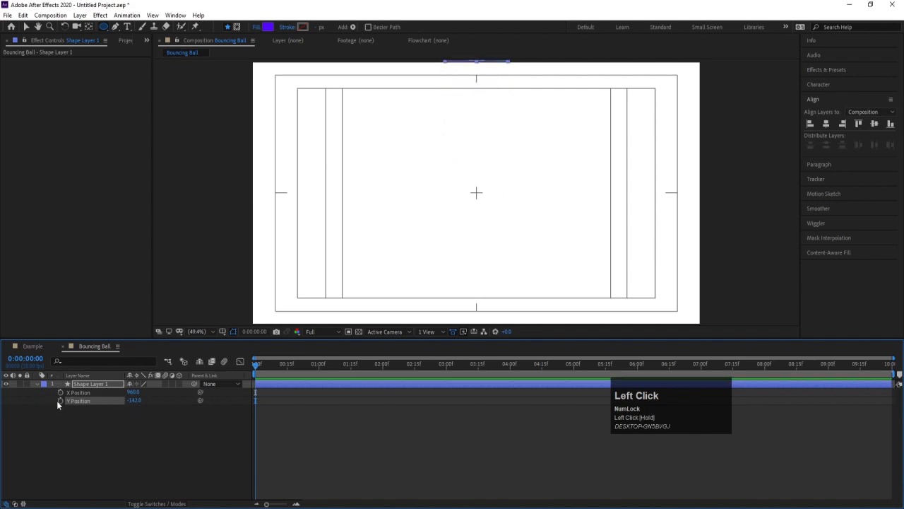
{"action": "left_click", "coordinate": [60, 401]}
Keyframe the circle's Y Position at 838 at 0:00:01:00 and 0:00:01:23, and at 569 at 0:00:01:11.
{"action": "left_click", "coordinate": [318, 364]}
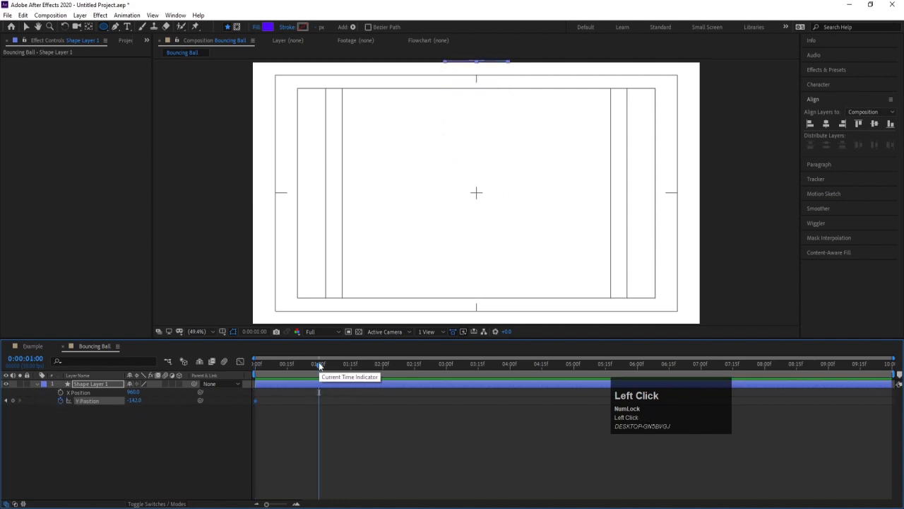
{"action": "left_click_drag", "start_coordinate": [130, 405], "coordinate": [439, 405]}
{"action": "left_click_drag", "start_coordinate": [318, 365], "coordinate": [367, 364]}
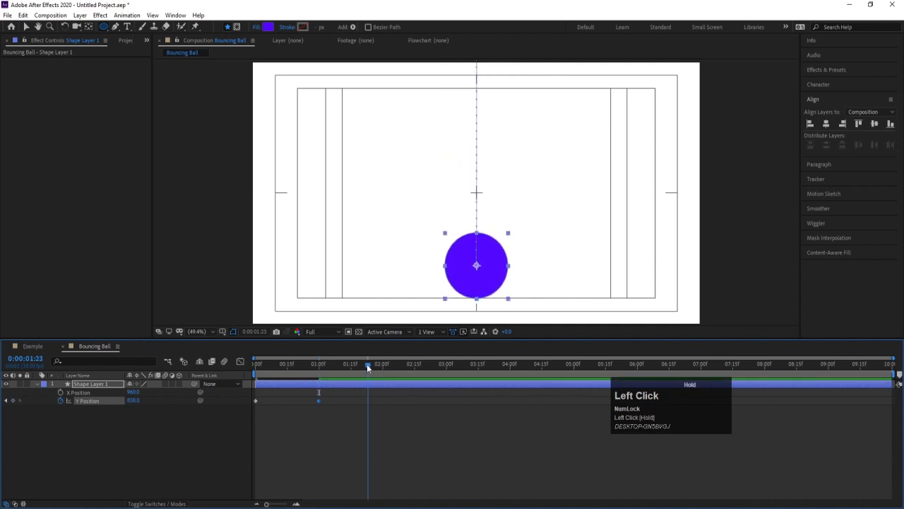
{"action": "left_click", "coordinate": [13, 402]}
{"action": "left_click_drag", "start_coordinate": [347, 372], "coordinate": [344, 373]}
{"action": "left_click_drag", "start_coordinate": [133, 400], "coordinate": [178, 384]}
Apply Easy Ease to all four Y Position keyframes and preview the bounce from the first frame.
{"action": "left_click_drag", "start_coordinate": [412, 421], "coordinate": [185, 384]}
{"action": "key", "text": "F9"}
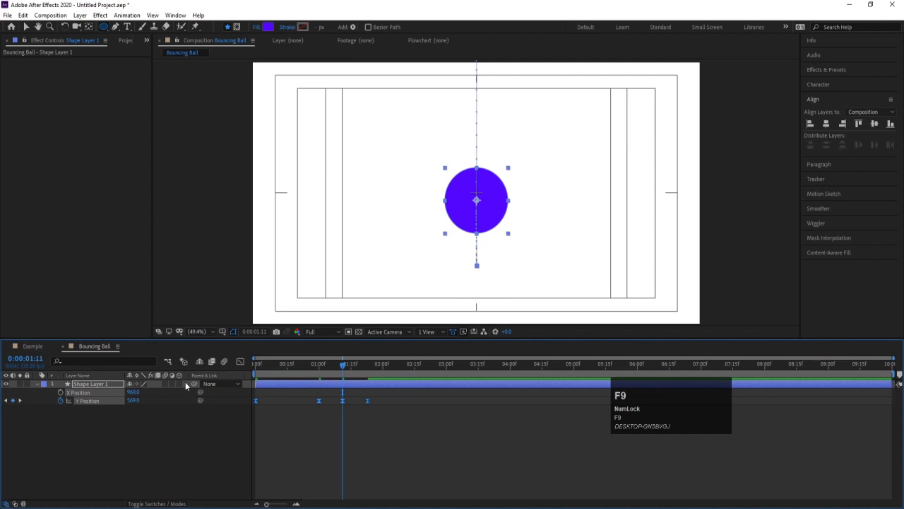
{"action": "left_click", "coordinate": [257, 363]}
{"action": "key", "text": "space"}
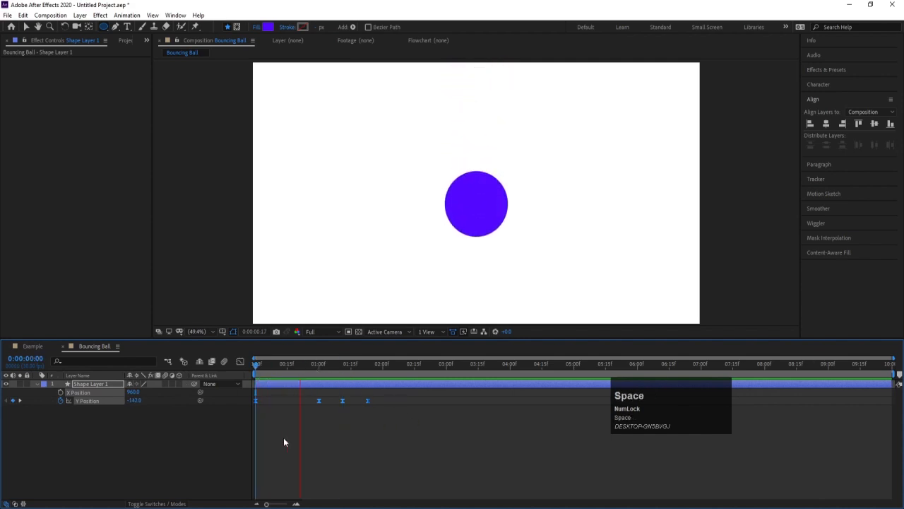
{"action": "key", "text": "space"}
{"action": "left_click", "coordinate": [392, 434]}
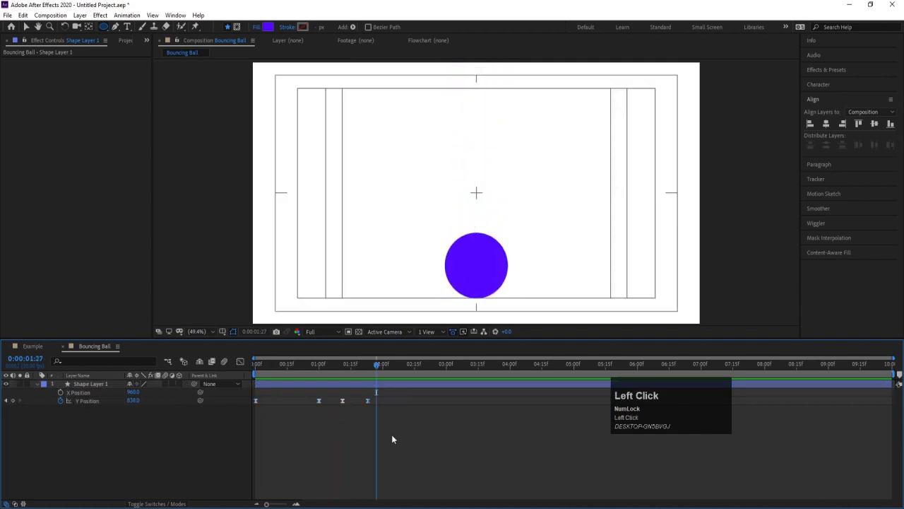
Set Shape Layer 1's X Position to 583 and move the current time to 0:00:01:23.
{"action": "left_click", "coordinate": [351, 385]}
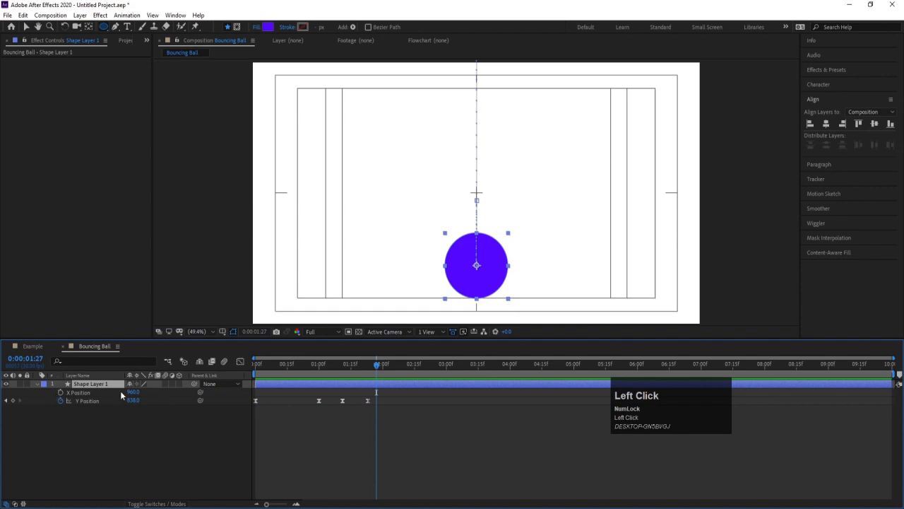
{"action": "left_click_drag", "start_coordinate": [132, 392], "coordinate": [414, 214]}
{"action": "left_click_drag", "start_coordinate": [373, 364], "coordinate": [367, 366]}
{"action": "left_click", "coordinate": [131, 422]}
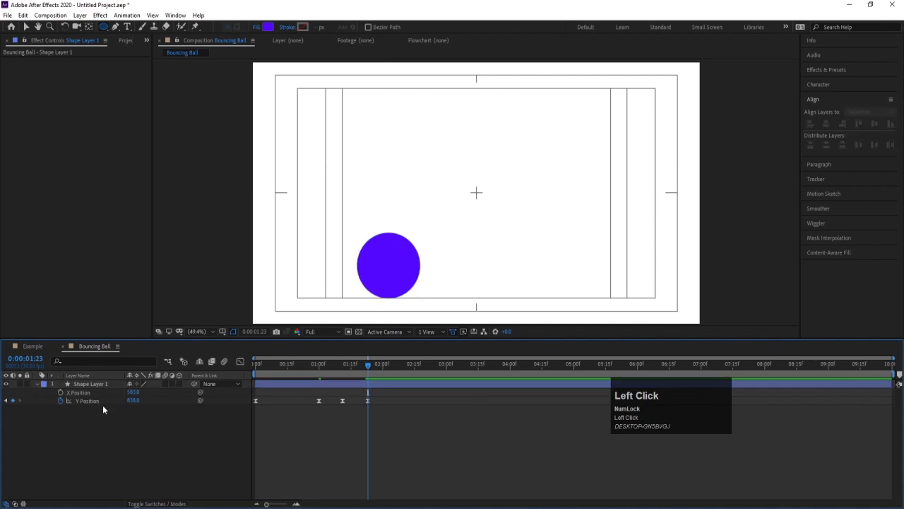
Duplicate Shape Layer 1 and set the duplicate's X Position to 1349.
{"action": "left_click", "coordinate": [88, 385]}
{"action": "key", "text": "ctrl+d"}
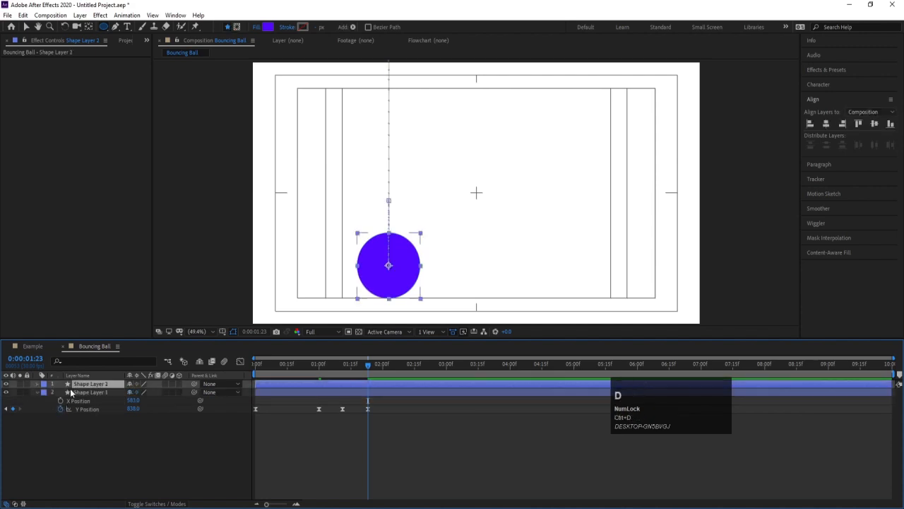
{"action": "key", "text": "p"}
{"action": "left_click_drag", "start_coordinate": [133, 392], "coordinate": [282, 392]}
{"action": "left_click_drag", "start_coordinate": [397, 363], "coordinate": [458, 361]}
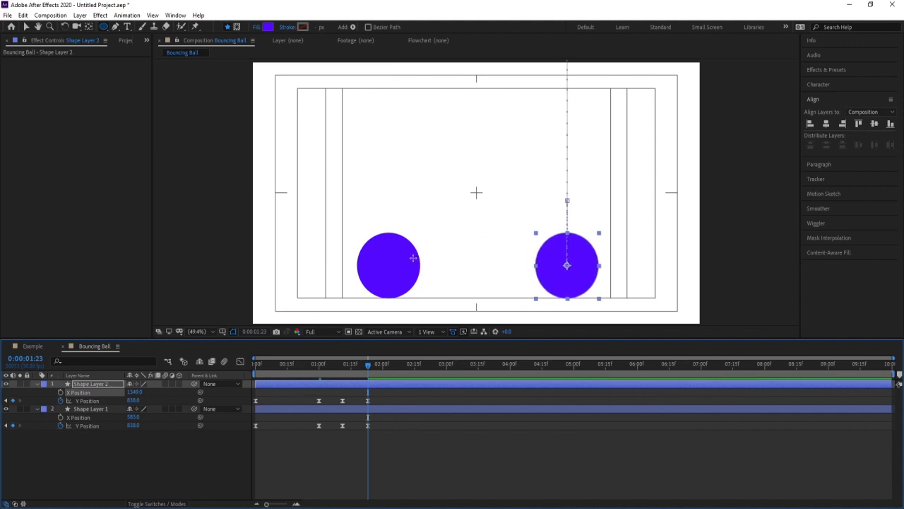
Compare the two balls' motion by selecting each one and scrubbing back through 0:00:01:04 to 0:00:00:15.
{"action": "left_click", "coordinate": [383, 276]}
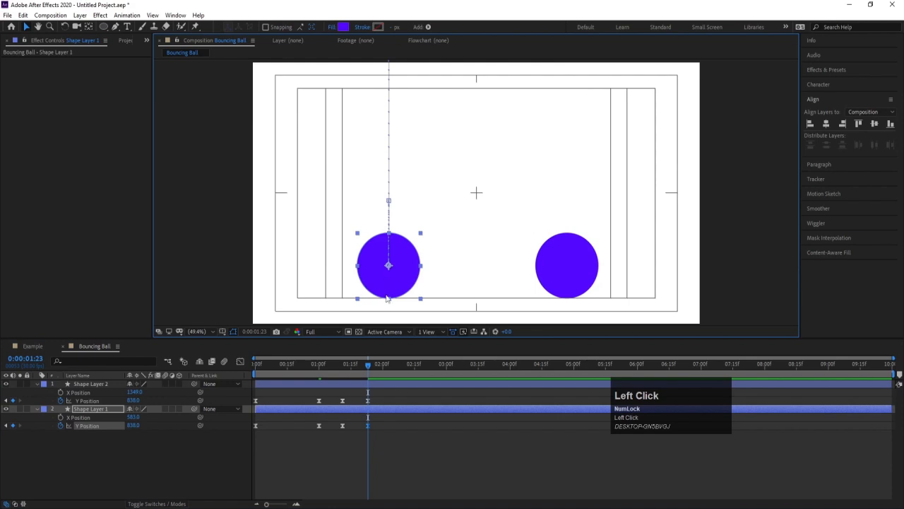
{"action": "left_click", "coordinate": [562, 250]}
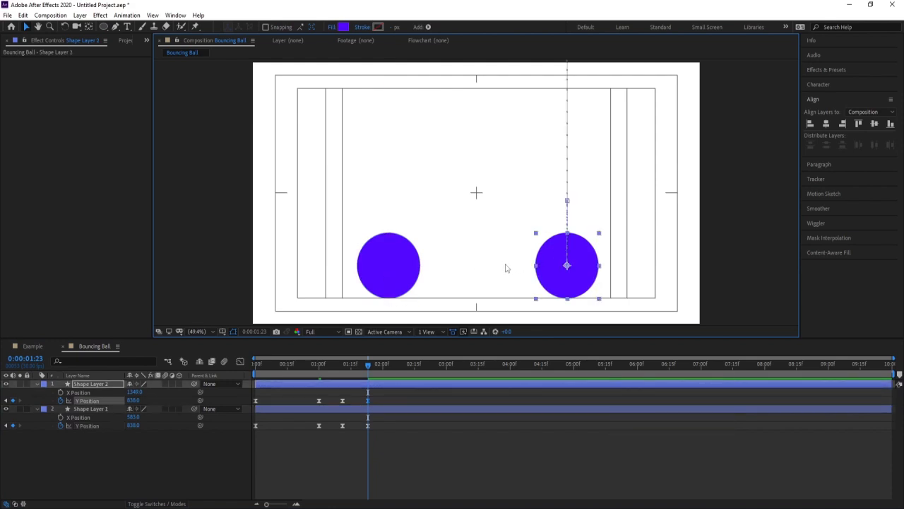
{"action": "left_click_drag", "start_coordinate": [343, 371], "coordinate": [327, 373]}
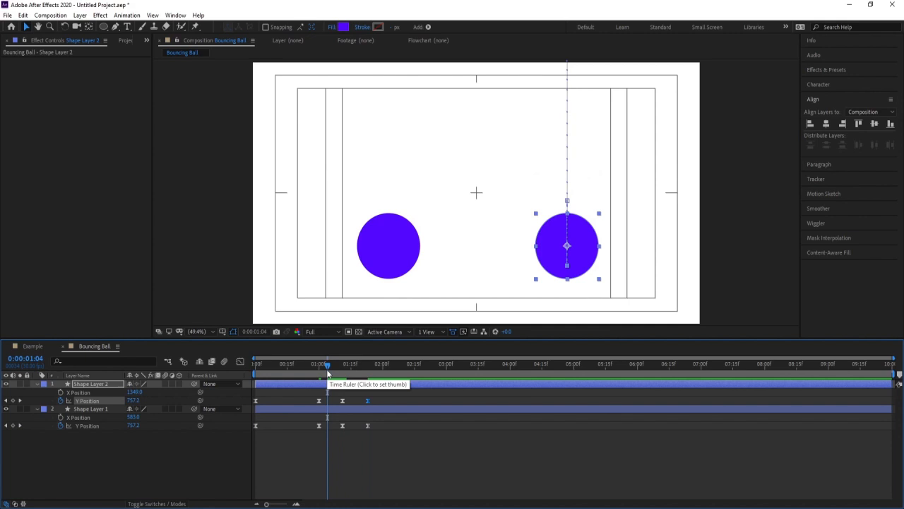
{"action": "left_click_drag", "start_coordinate": [322, 366], "coordinate": [287, 374]}
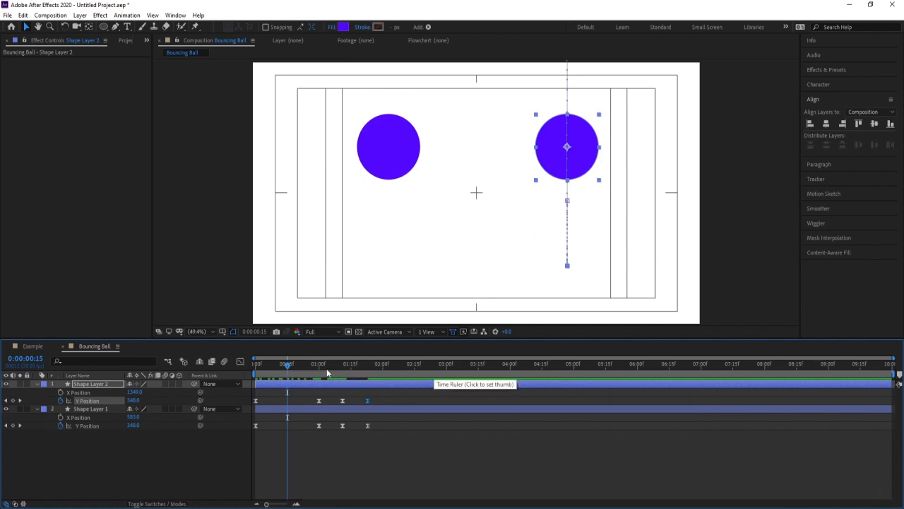
Change Shape Layer 1's label colour to yellow.
{"action": "left_click", "coordinate": [294, 448]}
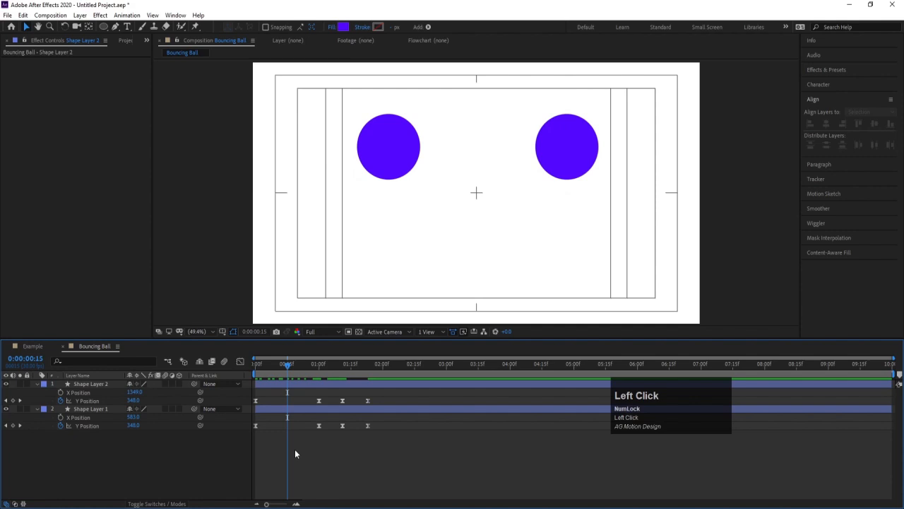
{"action": "left_click", "coordinate": [92, 409]}
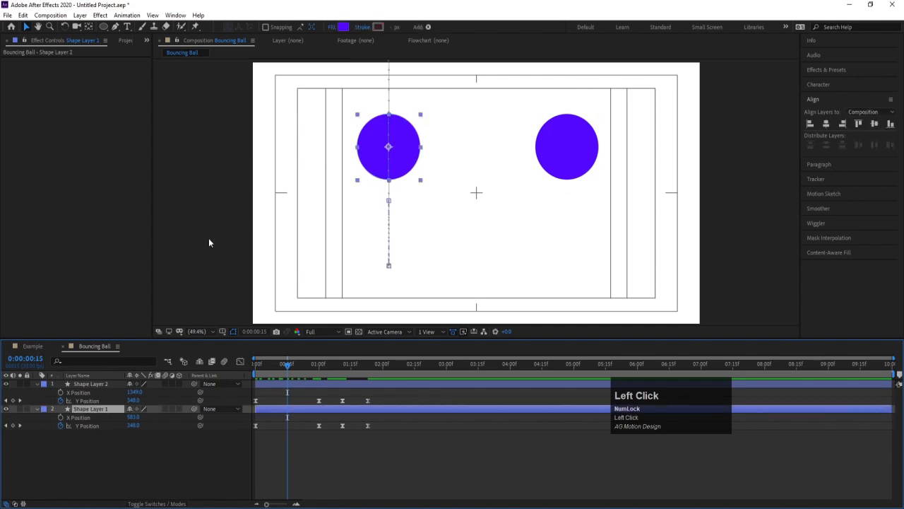
{"action": "left_click", "coordinate": [44, 409]}
{"action": "left_click", "coordinate": [65, 255]}
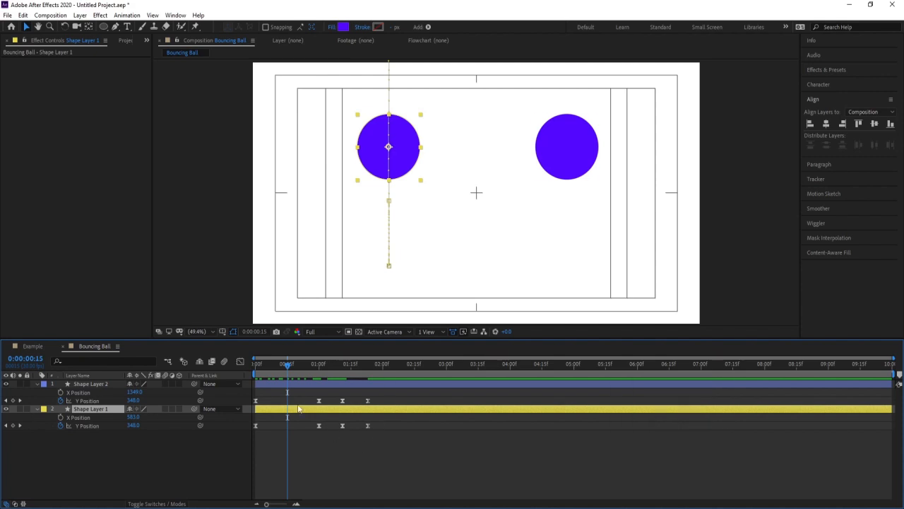
Examine Shape Layer 1's fall and rebound by scrubbing through 0:00:00:13, 0:00:00:29, 0:00:01:04 and 0:00:01:07.
{"action": "mouse_move", "coordinate": [274, 365]}
{"action": "left_mouse_down"}
{"action": "mouse_move", "coordinate": [258, 369]}
{"action": "mouse_move", "coordinate": [316, 373]}
{"action": "mouse_move", "coordinate": [257, 374]}
{"action": "mouse_move", "coordinate": [283, 376]}
{"action": "left_mouse_up"}
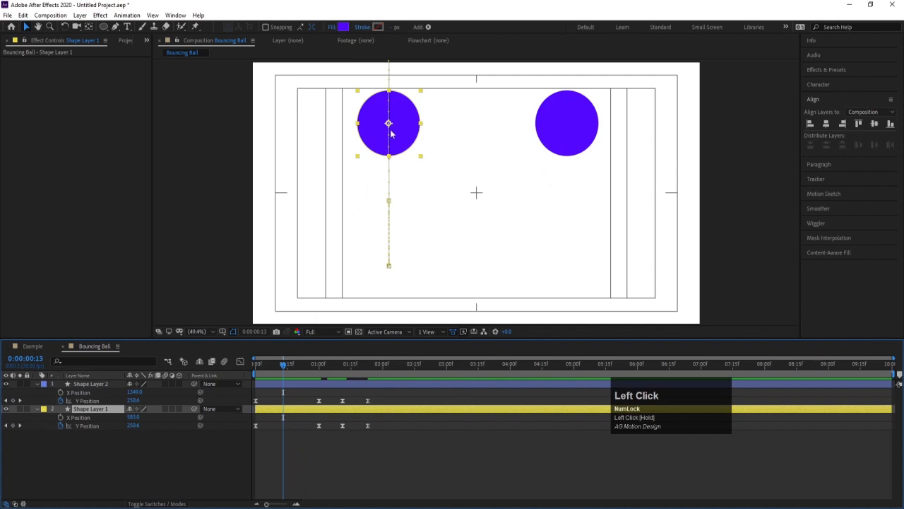
{"action": "left_click", "coordinate": [317, 374]}
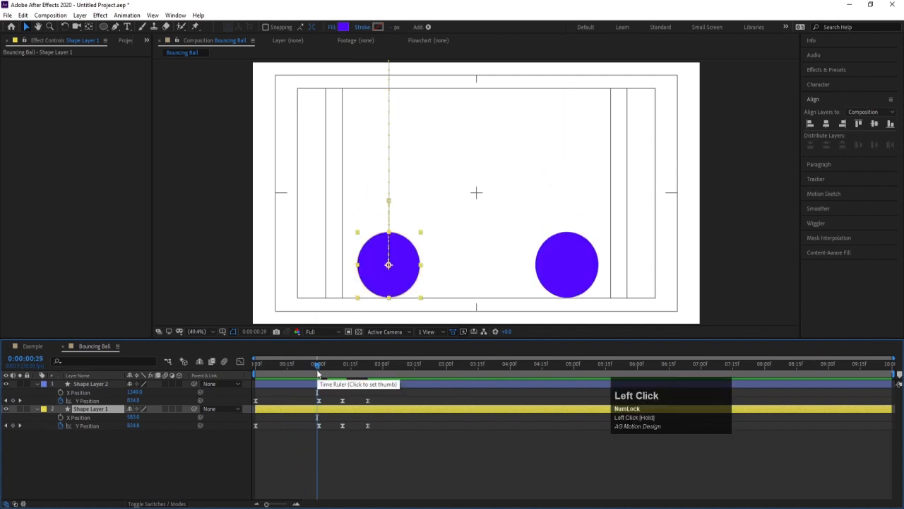
{"action": "left_click_drag", "start_coordinate": [317, 374], "coordinate": [321, 373]}
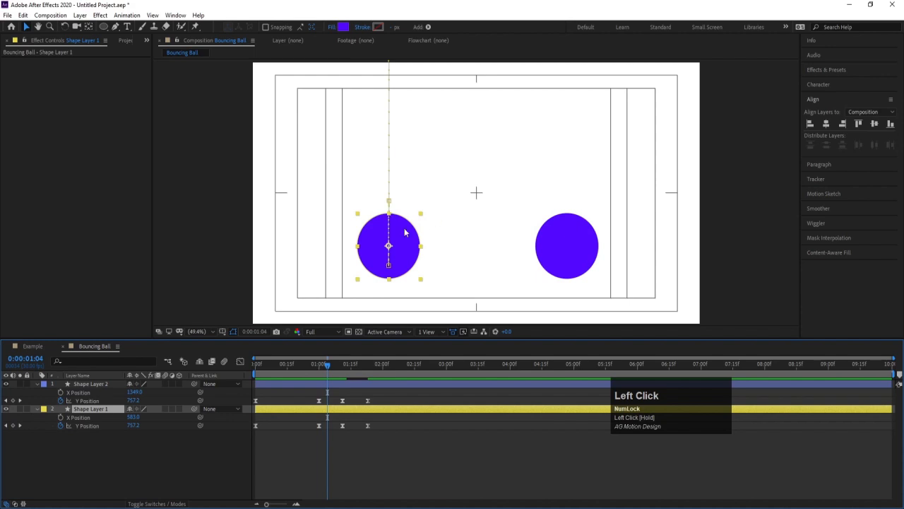
{"action": "left_click", "coordinate": [341, 373]}
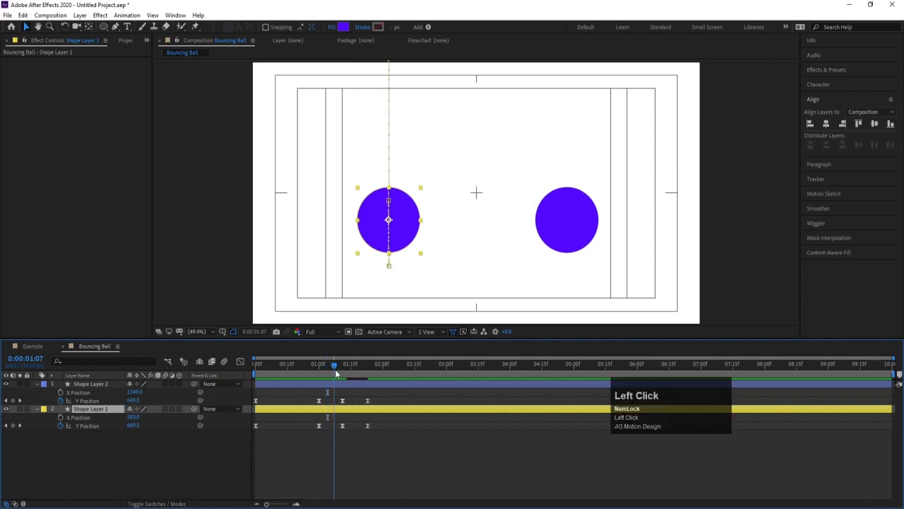
Return to 0:00:00:00 and display only Shape Layer 1's Y Position curve as a value graph in the Graph Editor.
{"action": "left_click_drag", "start_coordinate": [346, 365], "coordinate": [226, 377]}
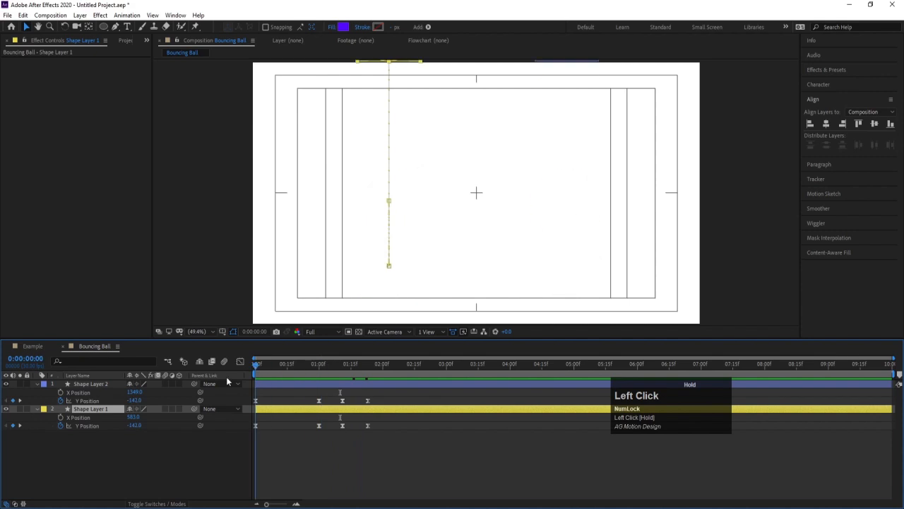
{"action": "left_click_drag", "start_coordinate": [389, 438], "coordinate": [211, 415]}
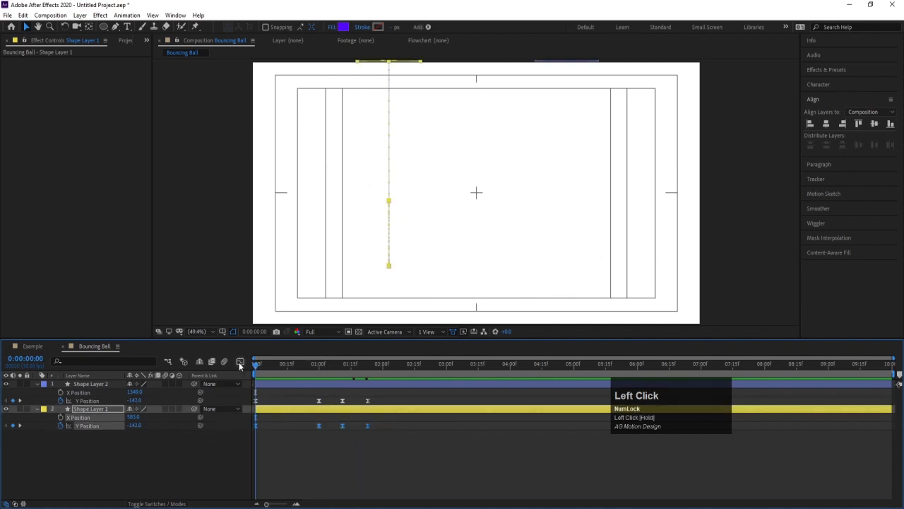
{"action": "left_click", "coordinate": [240, 362]}
{"action": "right_click", "coordinate": [264, 391]}
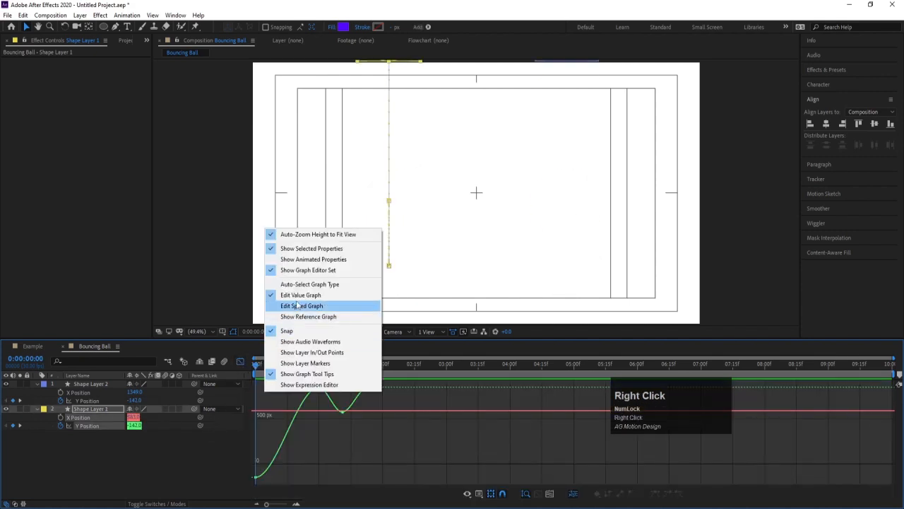
{"action": "left_click", "coordinate": [293, 457]}
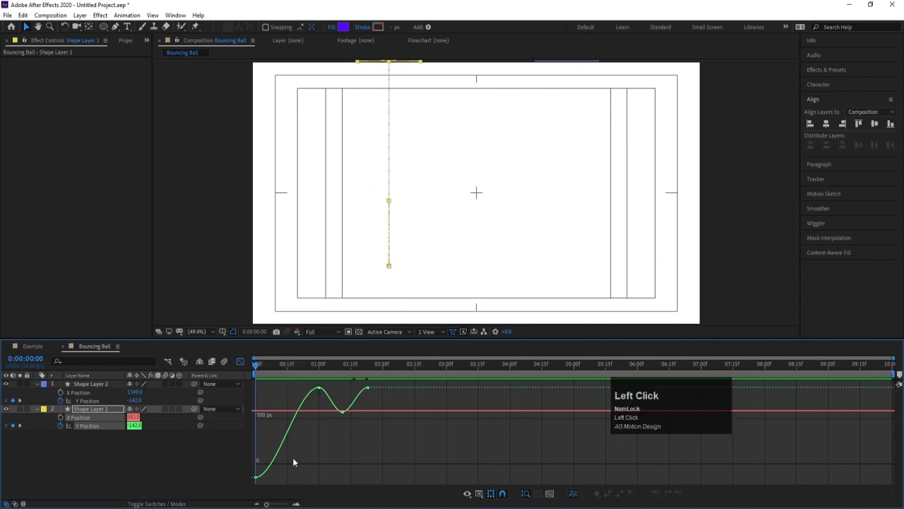
{"action": "mouse_move", "coordinate": [260, 368]}
{"action": "left_mouse_down"}
{"action": "mouse_move", "coordinate": [273, 372]}
{"action": "mouse_move", "coordinate": [242, 370]}
{"action": "left_mouse_up"}
{"action": "left_click", "coordinate": [96, 471]}
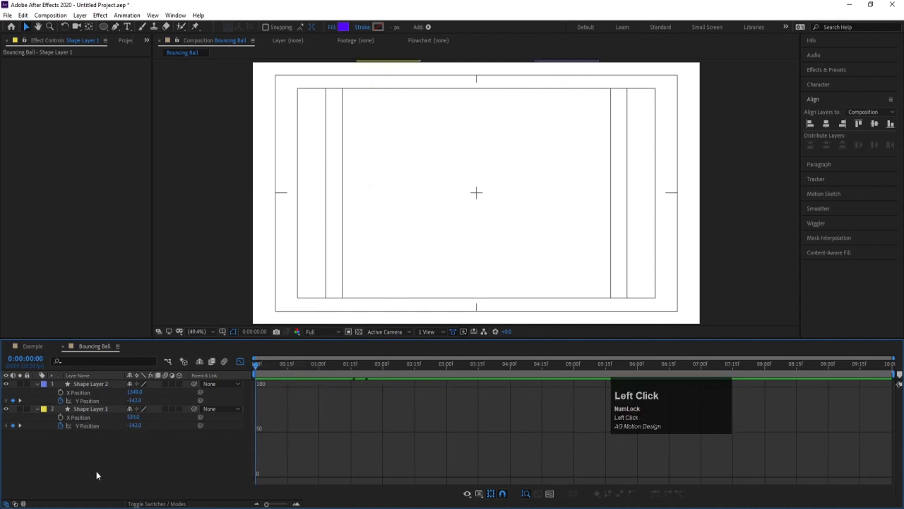
{"action": "left_click", "coordinate": [96, 427]}
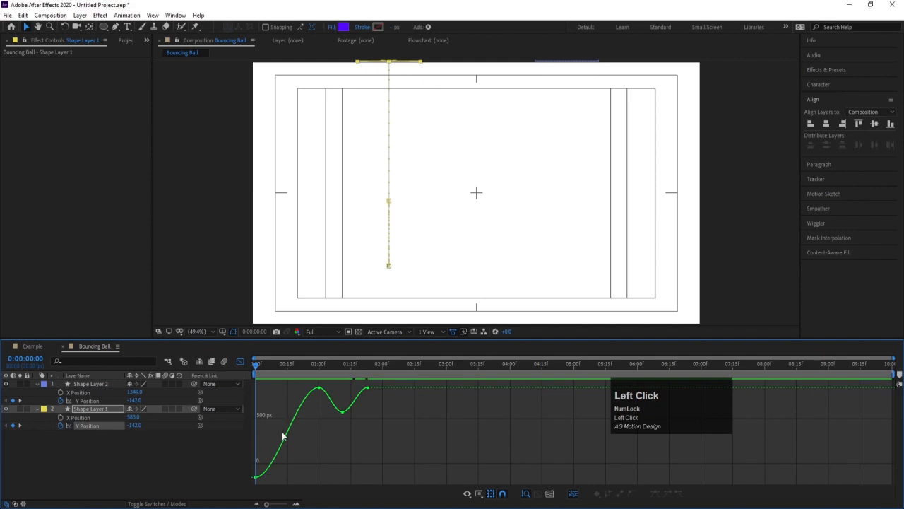
Examine Shape Layer 1's Y Position value curve from the start through the impact at 0:00:01:00 and the rebound.
{"action": "left_click_drag", "start_coordinate": [259, 364], "coordinate": [238, 375]}
{"action": "left_click_drag", "start_coordinate": [313, 368], "coordinate": [319, 369]}
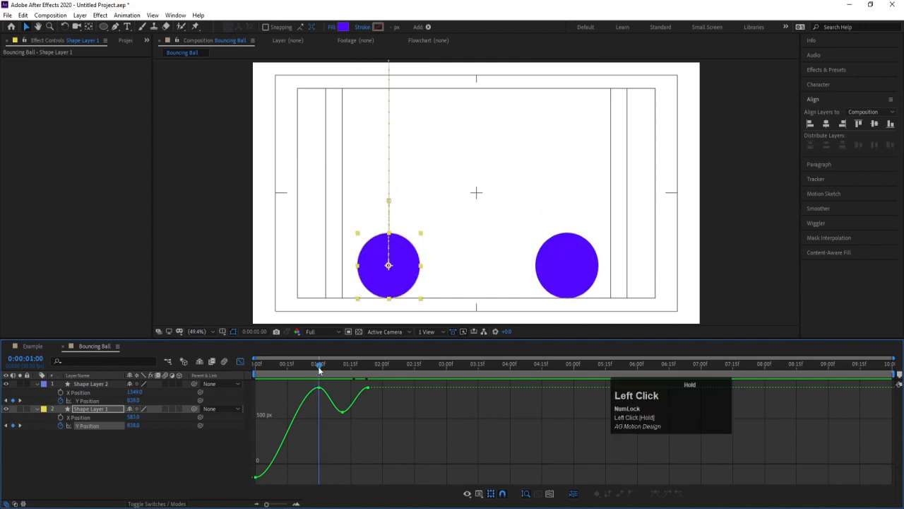
{"action": "key", "text": "="}
{"action": "key", "text": "="}
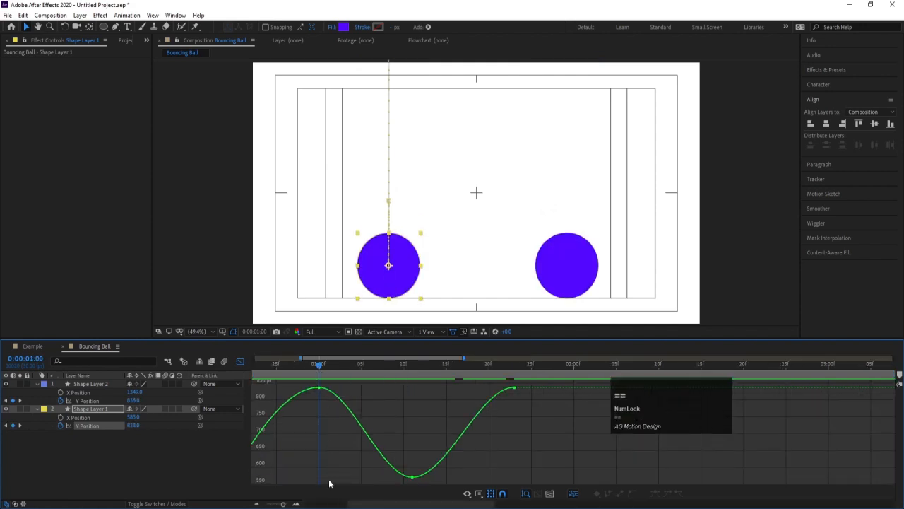
{"action": "left_click_drag", "start_coordinate": [372, 505], "coordinate": [330, 506]}
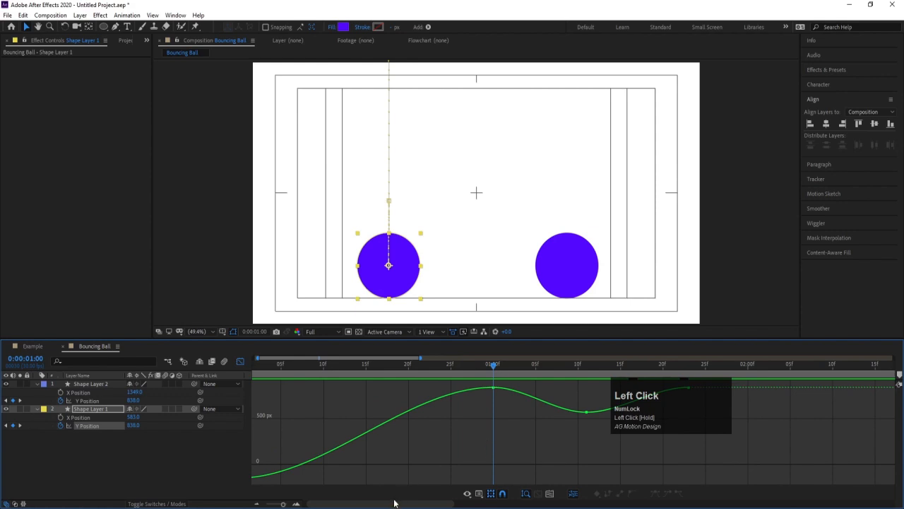
{"action": "left_click_drag", "start_coordinate": [435, 505], "coordinate": [468, 500]}
{"action": "scroll", "coordinate": [385, 426], "scroll_direction": "down", "scroll_amount": 1}
{"action": "left_click_drag", "start_coordinate": [360, 504], "coordinate": [393, 502]}
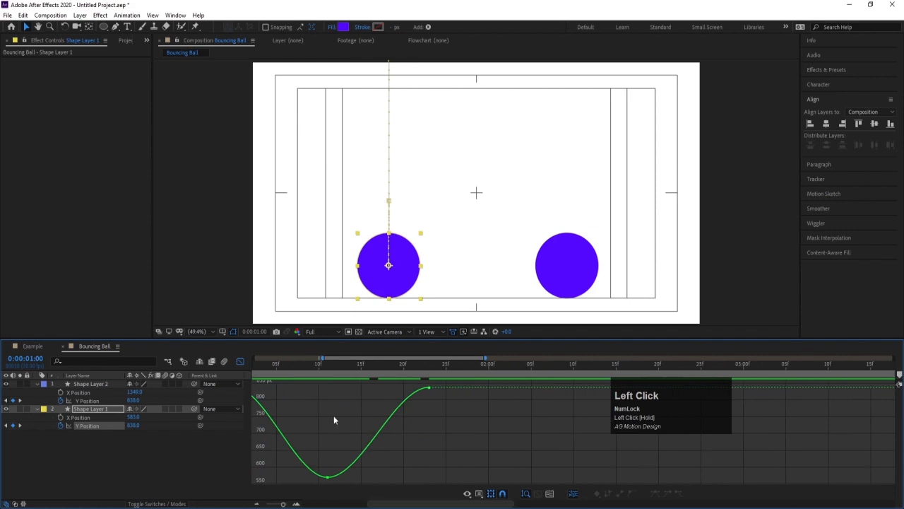
{"action": "scroll", "coordinate": [334, 416], "scroll_direction": "down", "scroll_amount": 1}
{"action": "left_click_drag", "start_coordinate": [334, 416], "coordinate": [510, 396]}
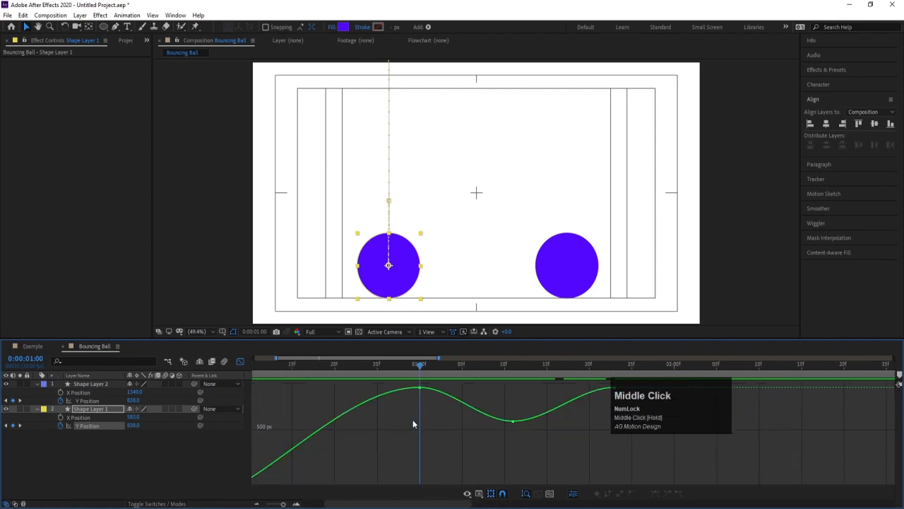
{"action": "scroll", "coordinate": [412, 419], "scroll_direction": "down", "scroll_amount": 1}
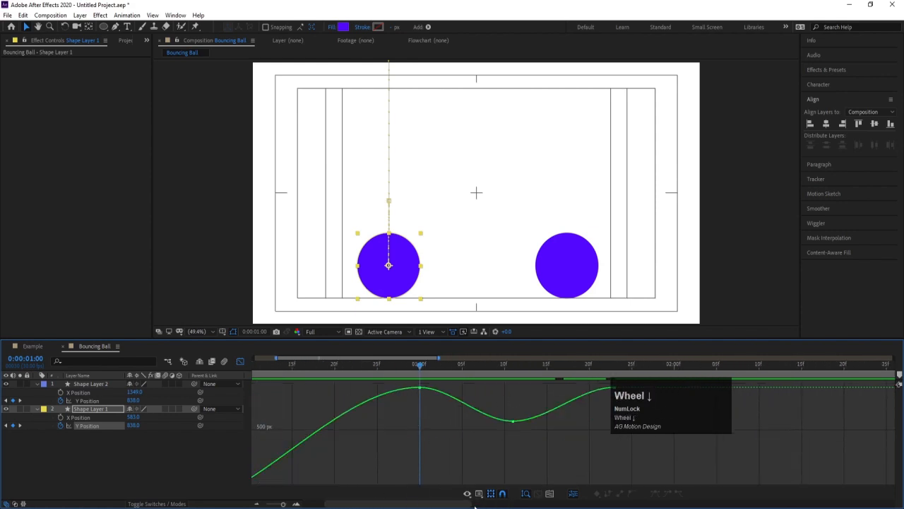
{"action": "left_click_drag", "start_coordinate": [475, 506], "coordinate": [445, 504]}
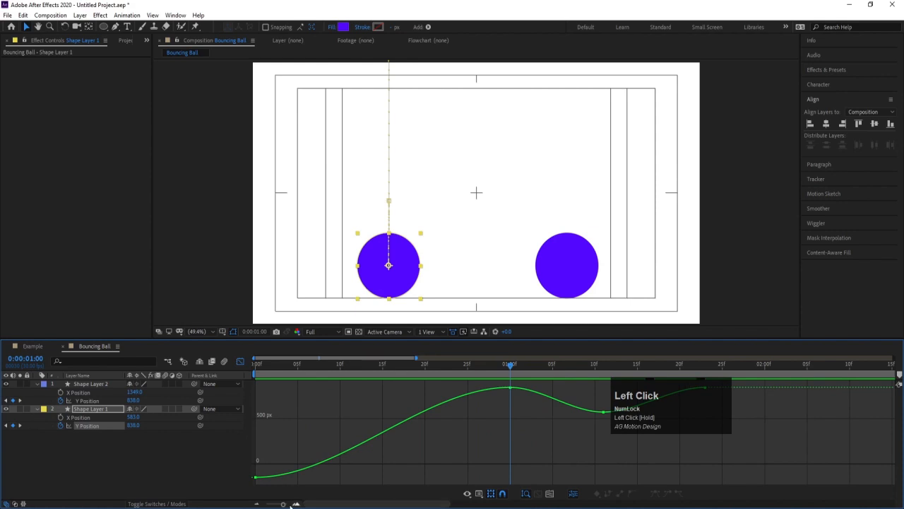
{"action": "left_click_drag", "start_coordinate": [284, 503], "coordinate": [268, 504]}
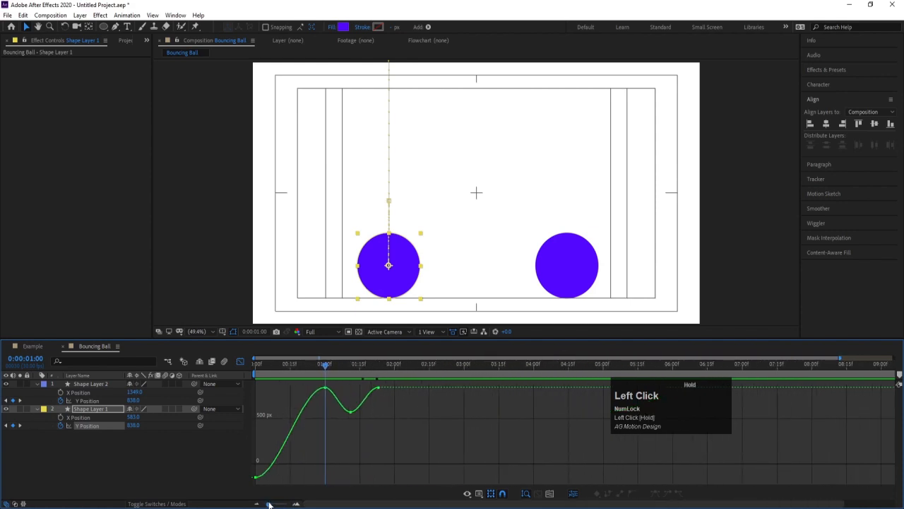
Pull the incoming handle of Shape Layer 1's 0:00:01:00 Y Position keyframe steeply down and check the fall by scrubbing.
{"action": "double_click", "coordinate": [322, 393]}
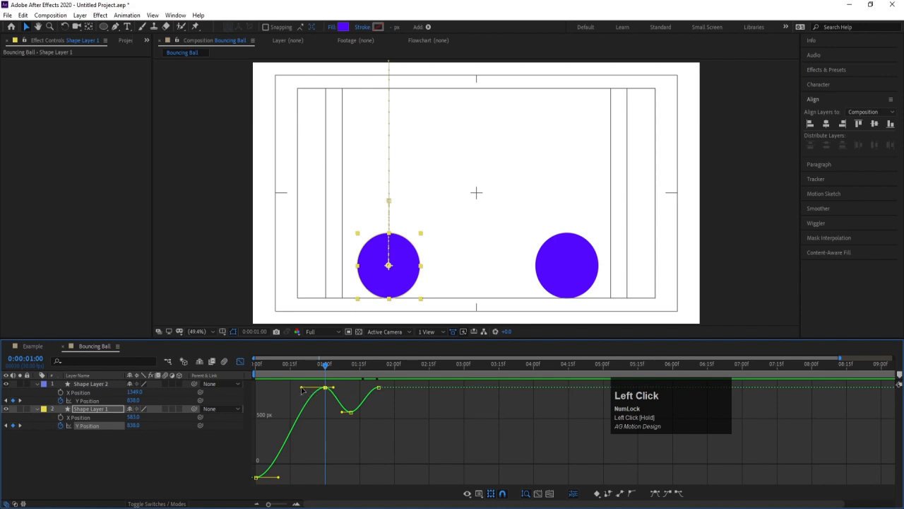
{"action": "left_click_drag", "start_coordinate": [302, 390], "coordinate": [323, 469]}
{"action": "left_click_drag", "start_coordinate": [275, 369], "coordinate": [254, 375]}
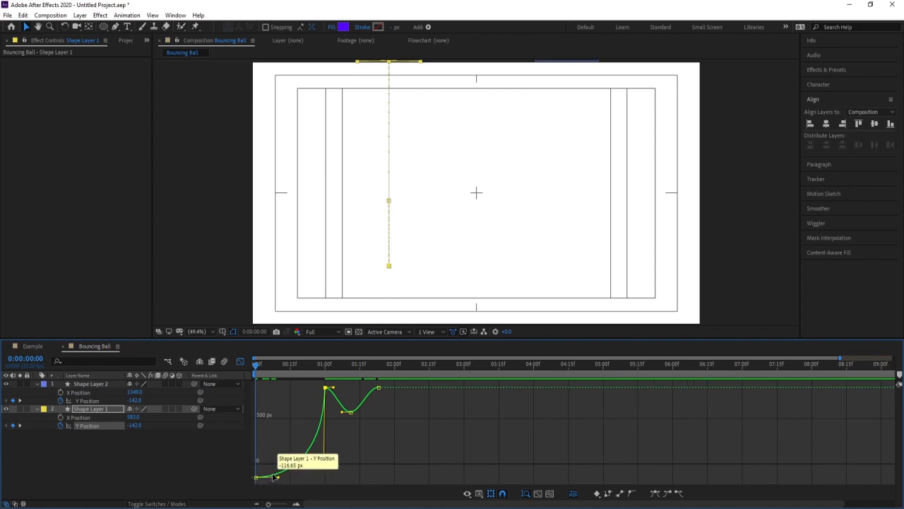
{"action": "left_click_drag", "start_coordinate": [257, 368], "coordinate": [355, 293]}
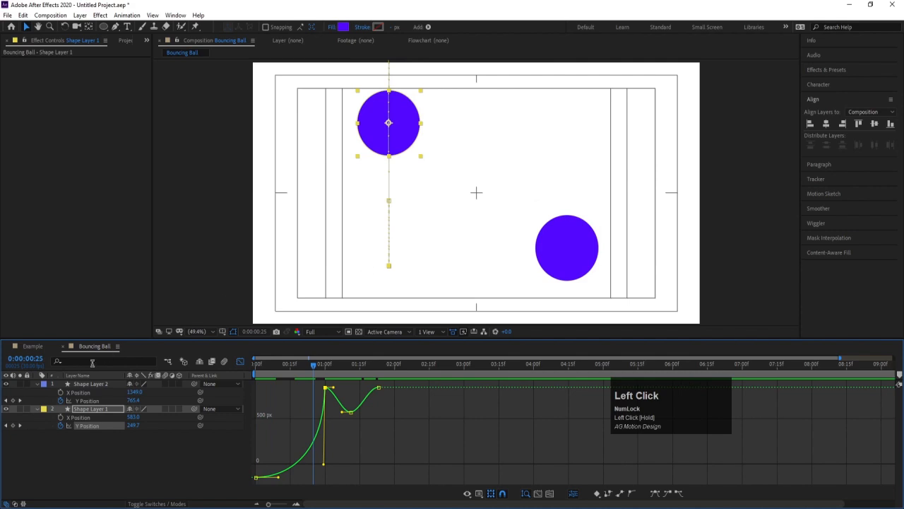
Hide Shape Layer 2 and preview Shape Layer 1's reshaped fall from 0:00:00:00.
{"action": "left_click", "coordinate": [6, 385]}
{"action": "left_click_drag", "start_coordinate": [316, 373], "coordinate": [228, 372]}
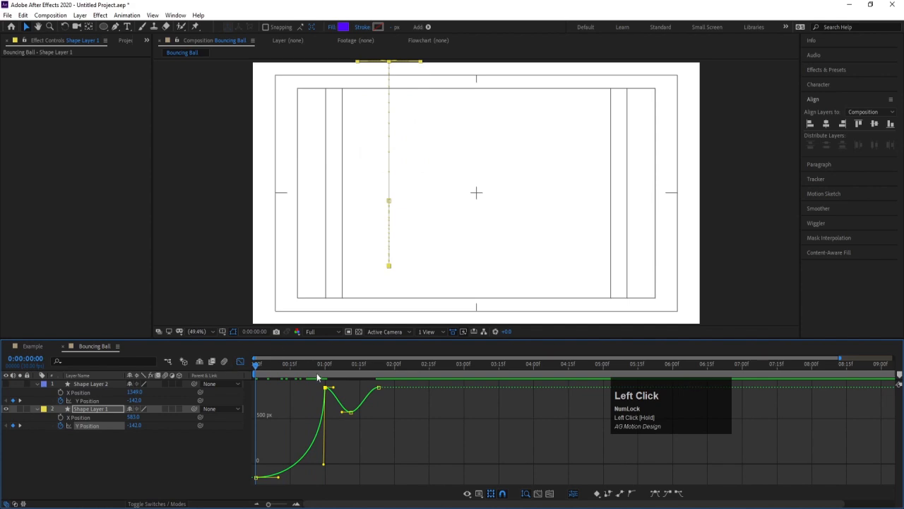
{"action": "key", "text": "space"}
{"action": "key", "text": "space"}
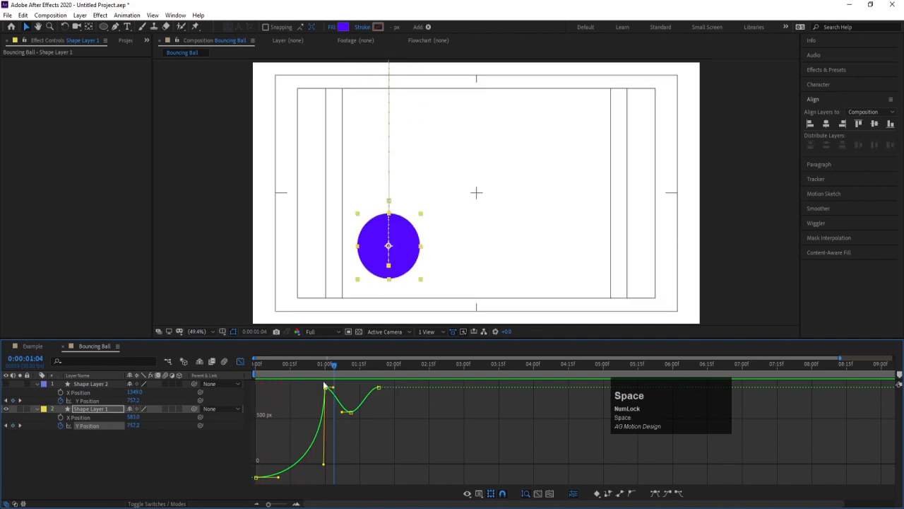
Pull the outgoing handle of Shape Layer 1's 0:00:01:00 Y Position keyframe steeply down to shape a fast rebound.
{"action": "left_click_drag", "start_coordinate": [337, 366], "coordinate": [323, 371]}
{"action": "key", "text": "="}
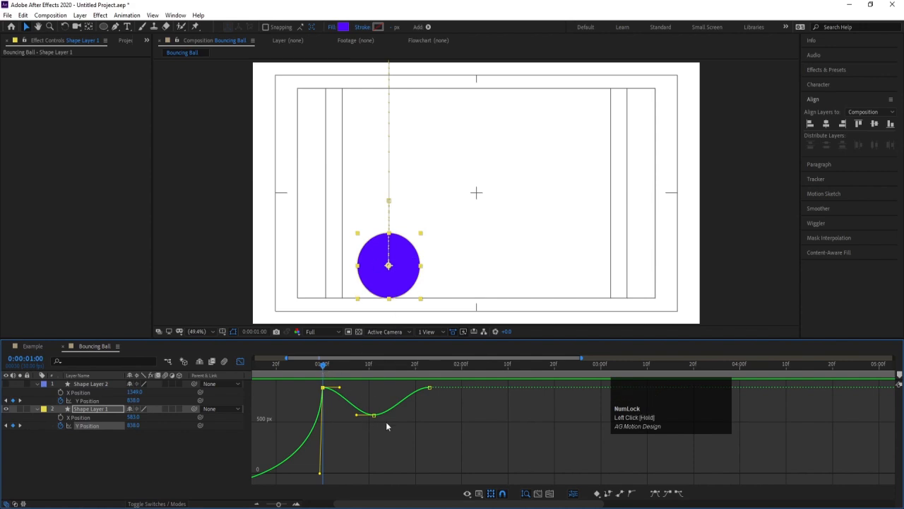
{"action": "left_click_drag", "start_coordinate": [330, 400], "coordinate": [325, 419]}
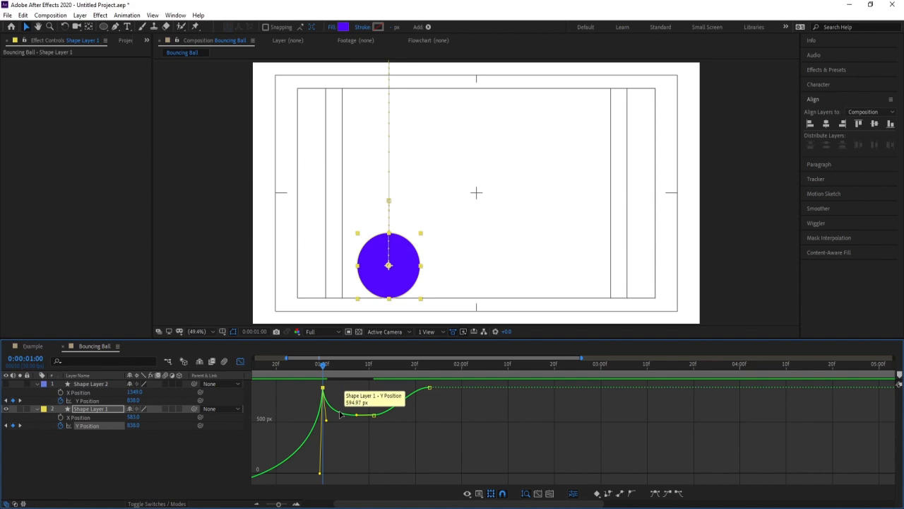
{"action": "left_click_drag", "start_coordinate": [325, 381], "coordinate": [398, 389]}
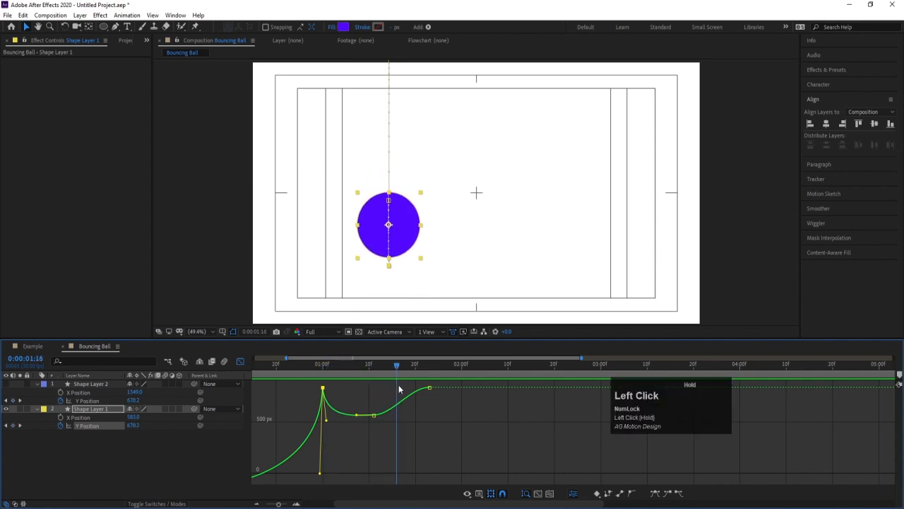
Steepen the curve into Shape Layer 1's 0:00:01:23 Y Position keyframe and adjust the handles around the 0:00:01:11 rebound peak.
{"action": "left_click", "coordinate": [367, 398]}
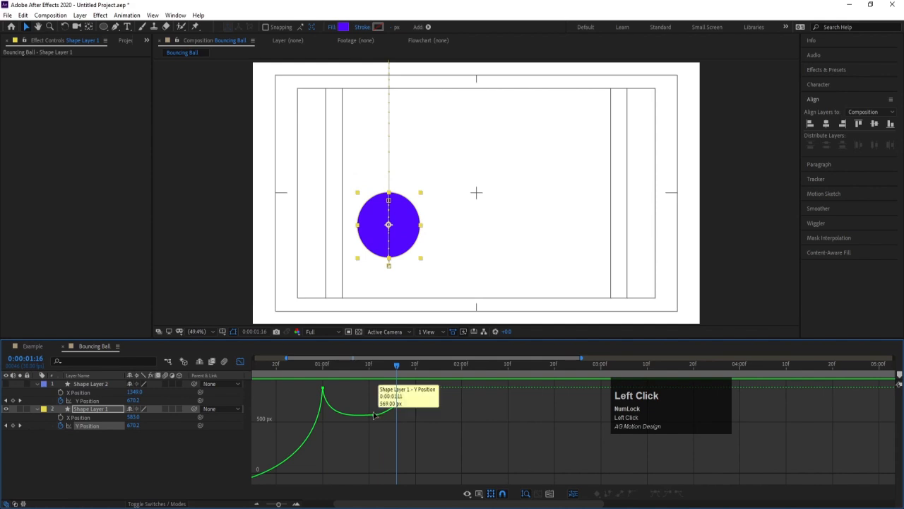
{"action": "left_click_drag", "start_coordinate": [421, 380], "coordinate": [329, 422]}
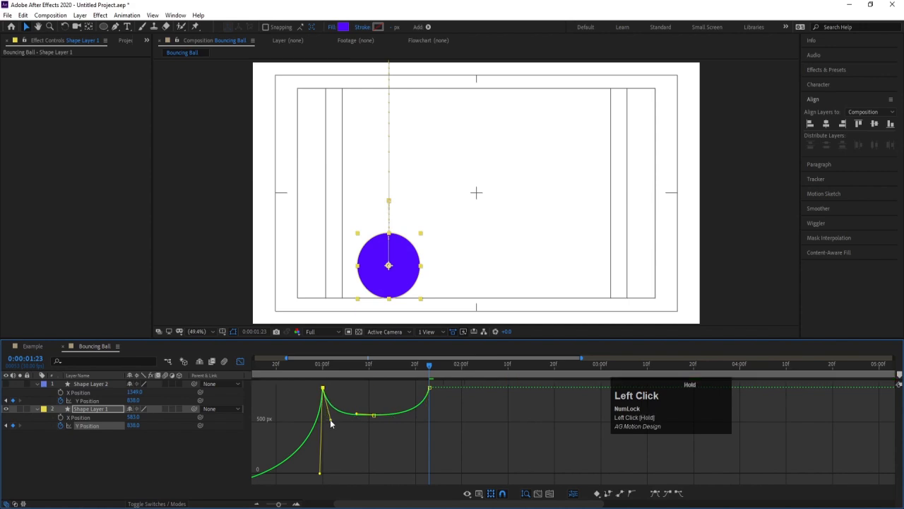
{"action": "left_click", "coordinate": [374, 414]}
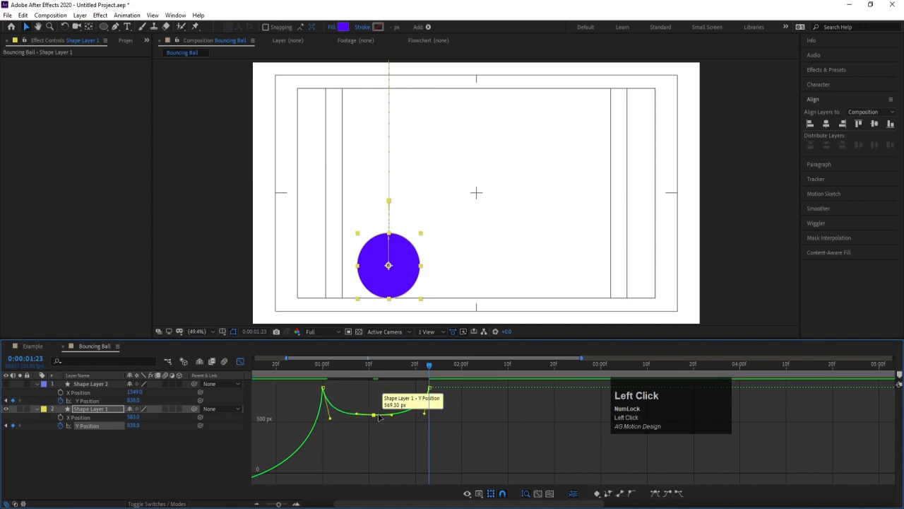
{"action": "left_click_drag", "start_coordinate": [390, 414], "coordinate": [390, 417]}
Preview Shape Layer 1's complete bounce from 0:00:00:00.
{"action": "left_click", "coordinate": [393, 366]}
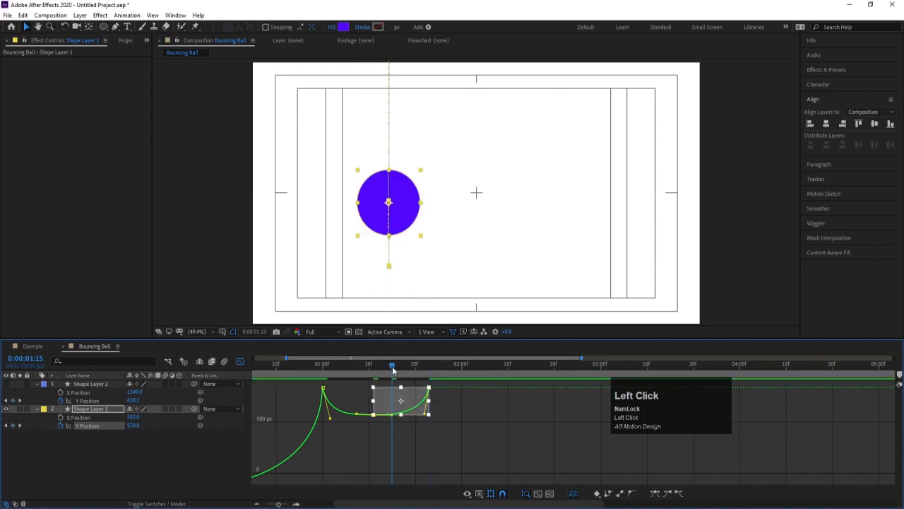
{"action": "left_click_drag", "start_coordinate": [393, 366], "coordinate": [203, 391]}
{"action": "left_click", "coordinate": [365, 428]}
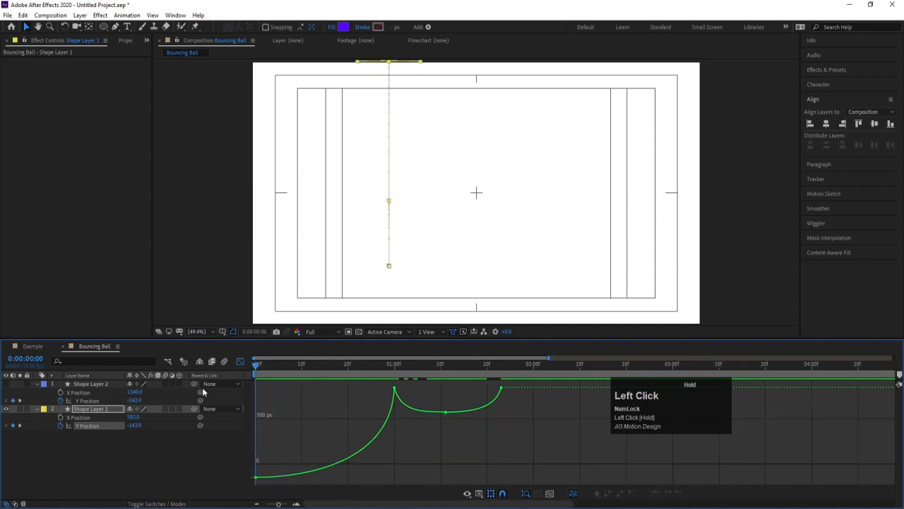
{"action": "key", "text": "space"}
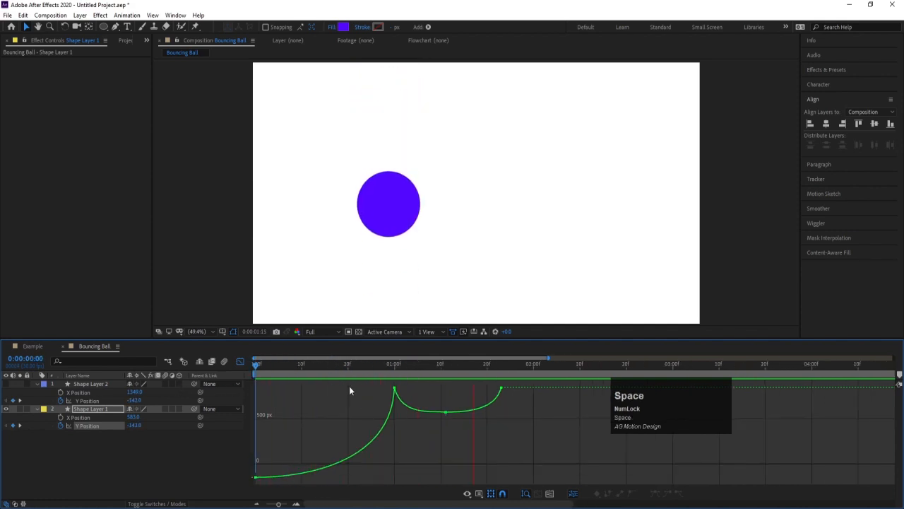
{"action": "key", "text": "space"}
Make Shape Layer 2 visible again and display its Position keyframes as a speed graph, with the playhead at 0:00:00:00.
{"action": "left_click", "coordinate": [240, 361]}
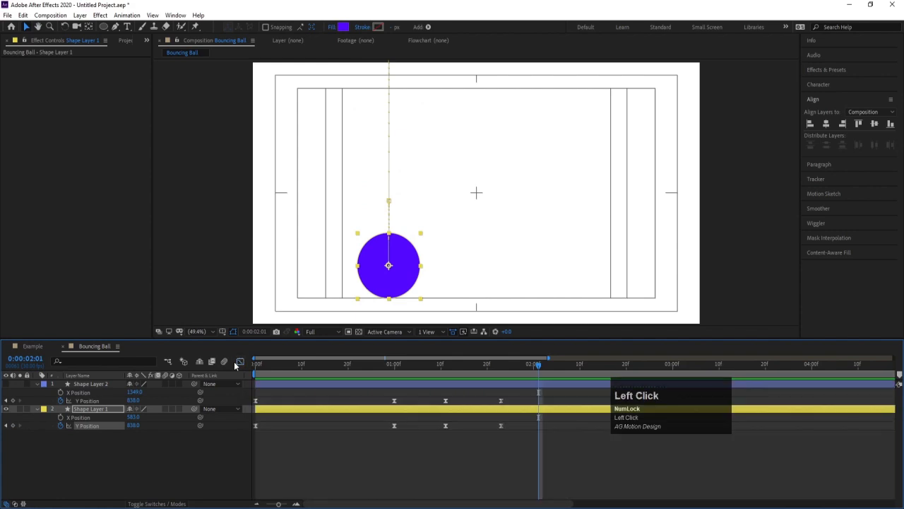
{"action": "left_click", "coordinate": [5, 383]}
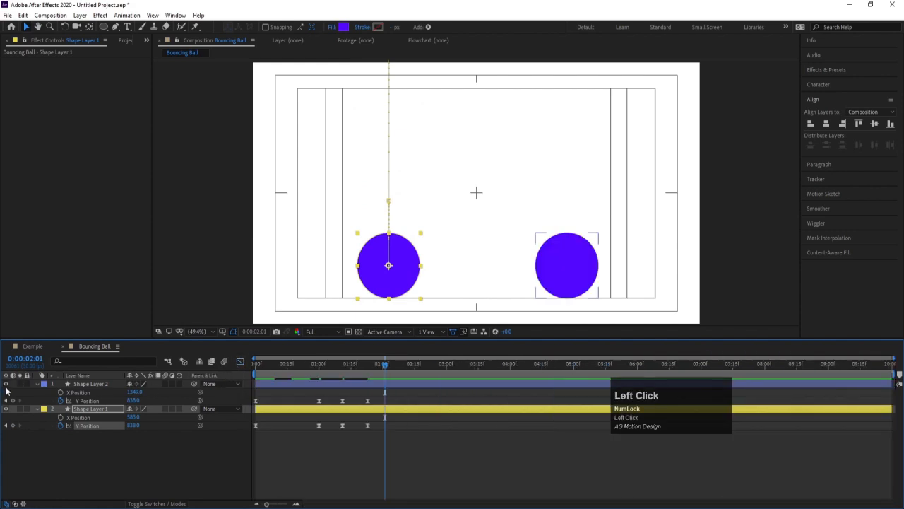
{"action": "left_click", "coordinate": [548, 275]}
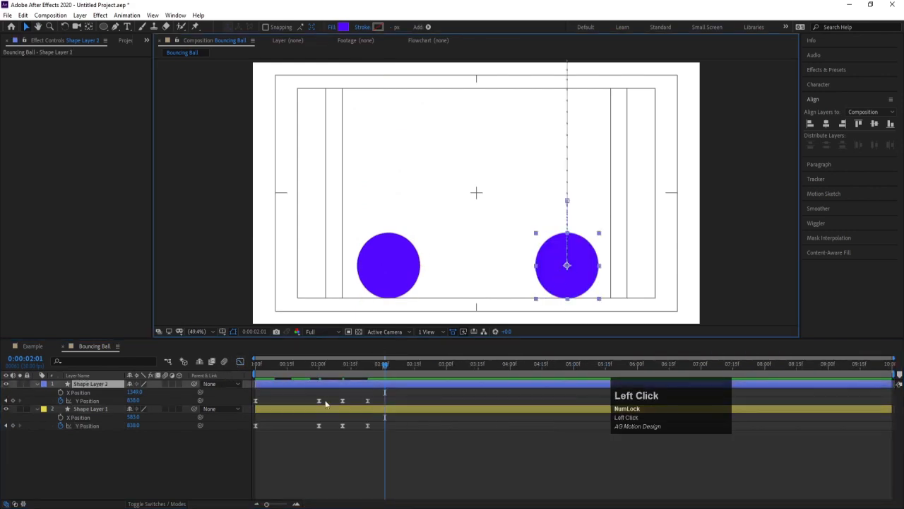
{"action": "left_click_drag", "start_coordinate": [404, 407], "coordinate": [240, 391]}
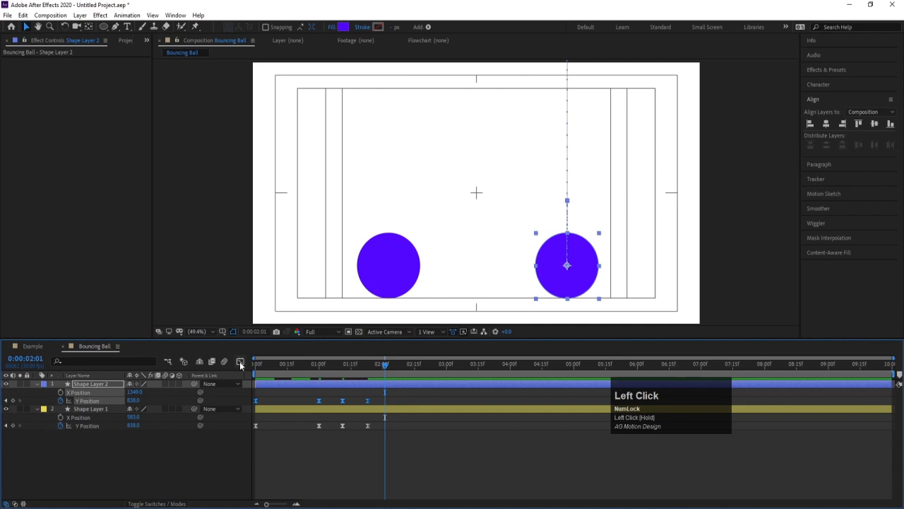
{"action": "left_click", "coordinate": [240, 361]}
{"action": "right_click", "coordinate": [324, 456]}
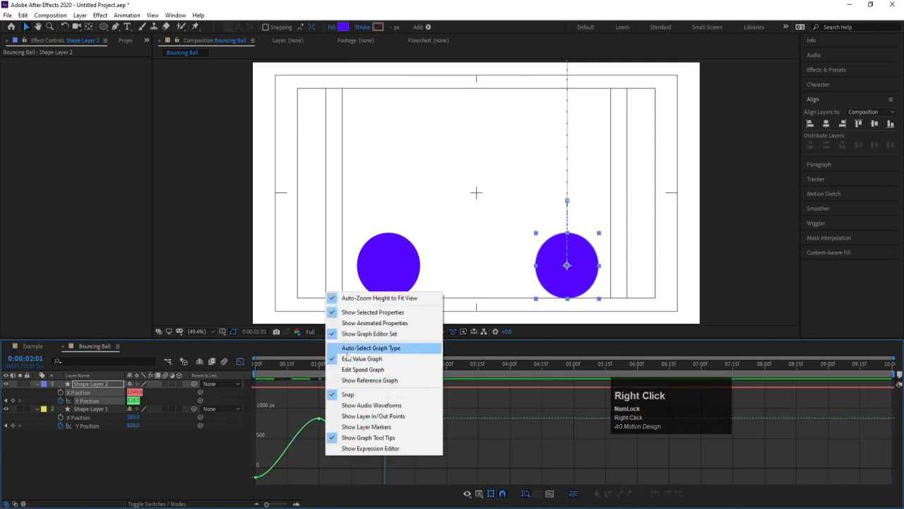
{"action": "left_click", "coordinate": [360, 369]}
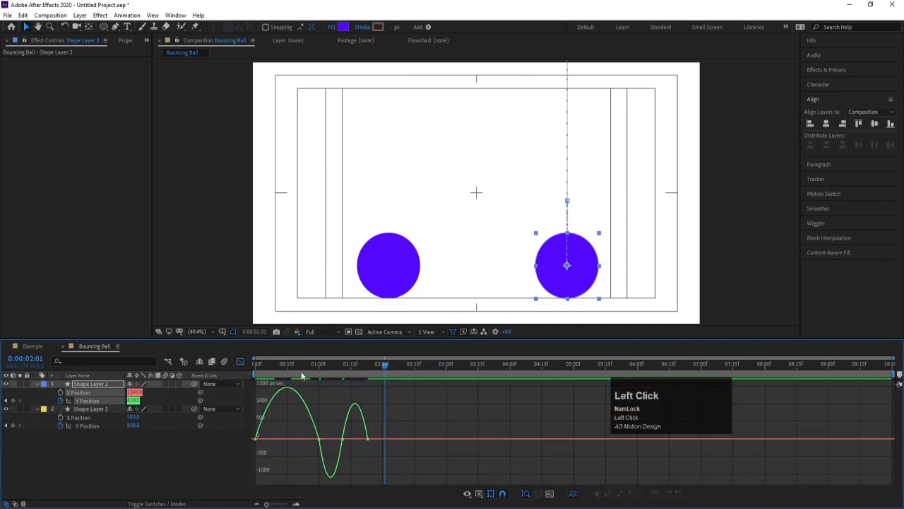
{"action": "left_click_drag", "start_coordinate": [301, 375], "coordinate": [230, 375]}
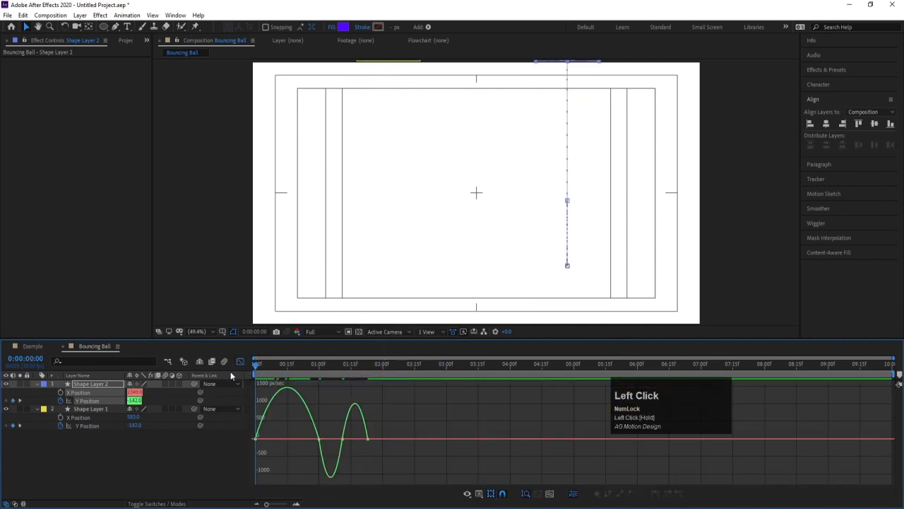
{"action": "key", "text": "equal"}
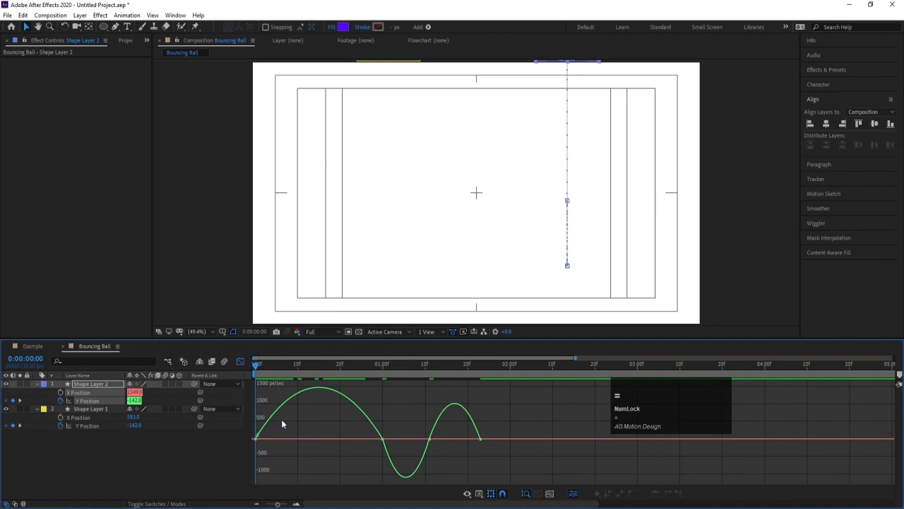
Skew Shape Layer 2's first Y Position speed curve into a sharp peak just before the 0:00:01:00 keyframe, and preview the fall.
{"action": "left_click_drag", "start_coordinate": [294, 422], "coordinate": [229, 462]}
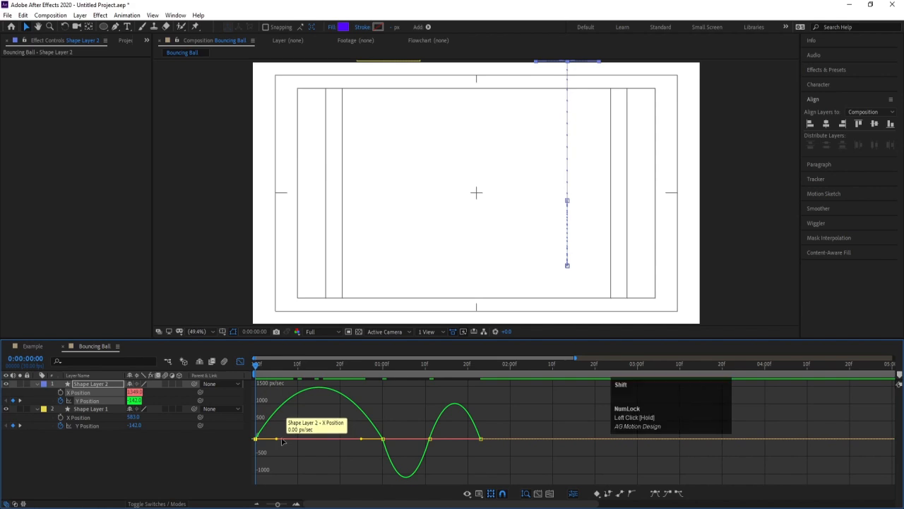
{"action": "left_click_drag", "start_coordinate": [277, 439], "coordinate": [377, 460]}
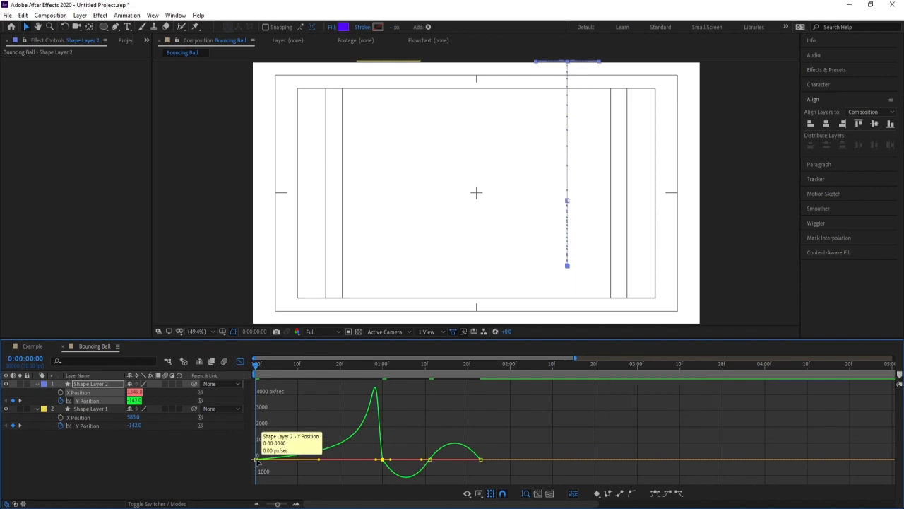
{"action": "key", "text": "space"}
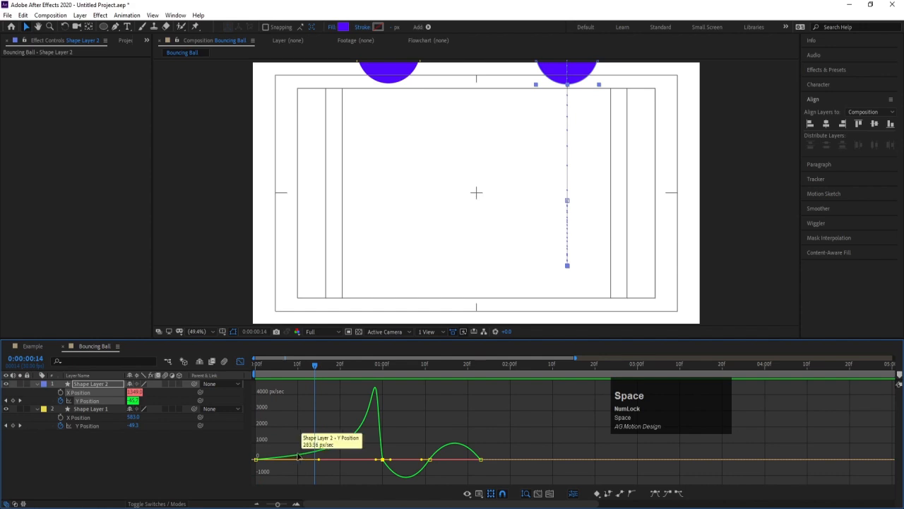
{"action": "left_click_drag", "start_coordinate": [315, 366], "coordinate": [348, 375]}
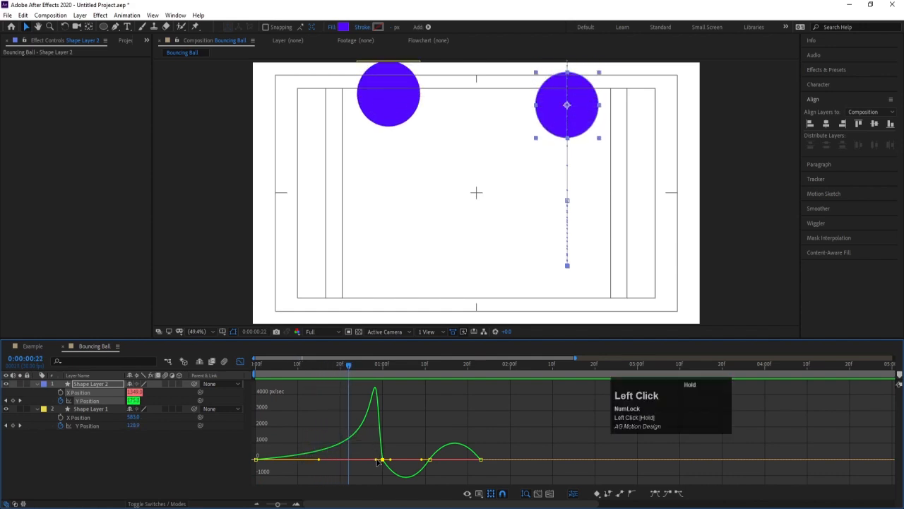
{"action": "left_click_drag", "start_coordinate": [375, 365], "coordinate": [254, 368]}
{"action": "key", "text": "space"}
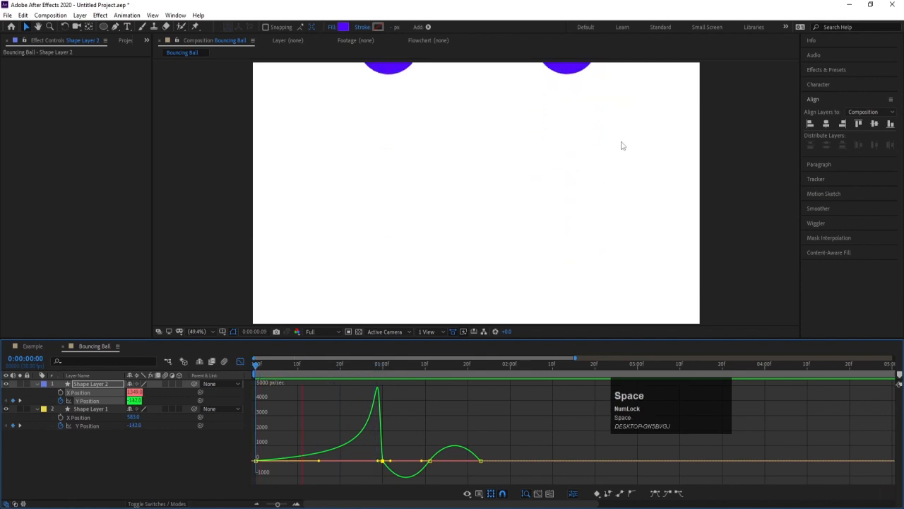
{"action": "key", "text": "space"}
Reshape Shape Layer 2's rebound speed curve to peak right after 0:00:01:00 and ease into the 0:00:01:11 keyframe, and preview it.
{"action": "left_click_drag", "start_coordinate": [414, 431], "coordinate": [443, 478]}
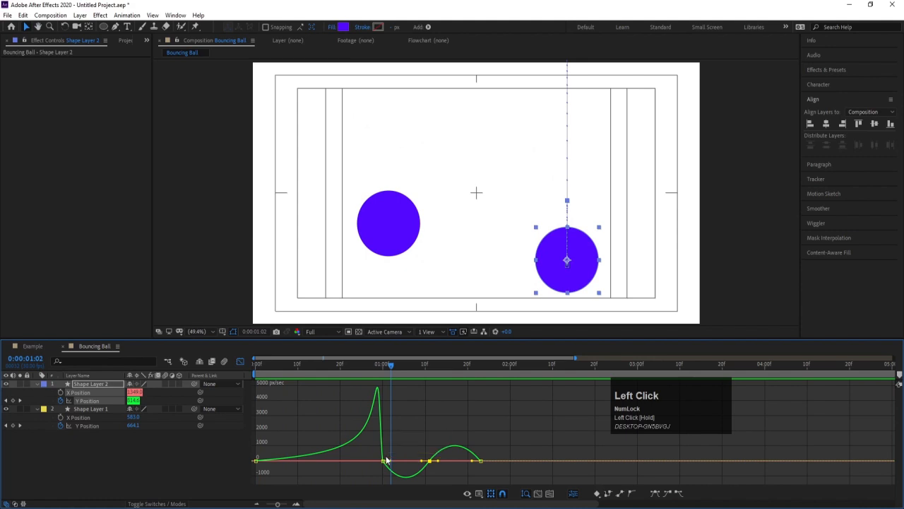
{"action": "left_click_drag", "start_coordinate": [414, 437], "coordinate": [385, 444]}
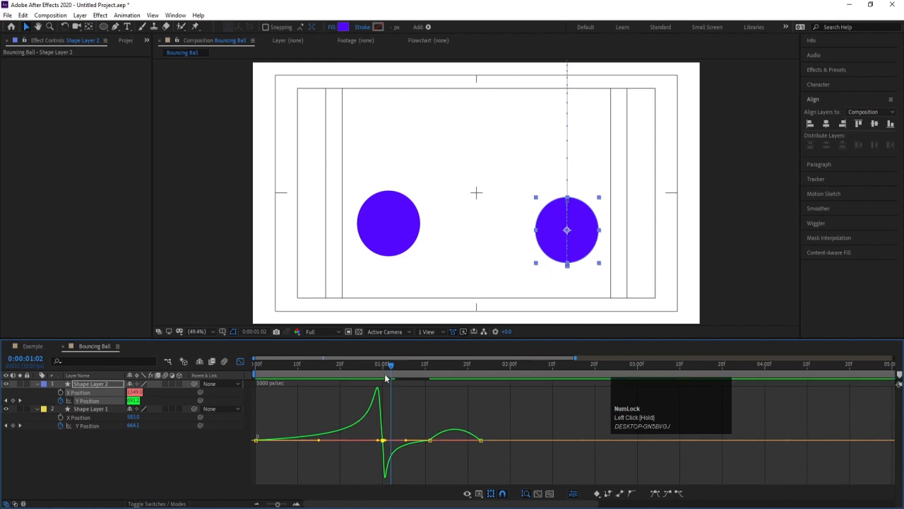
{"action": "left_click", "coordinate": [382, 368]}
{"action": "key", "text": "space"}
{"action": "key", "text": "space"}
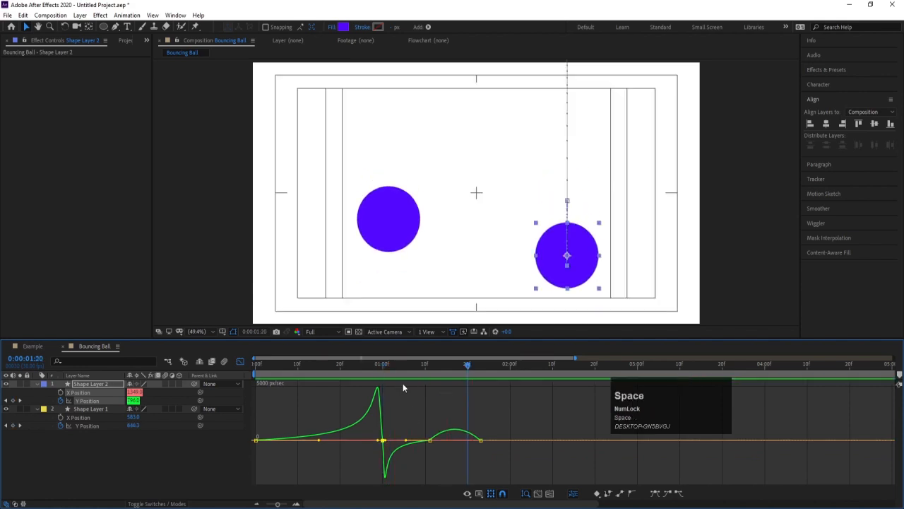
{"action": "left_click", "coordinate": [370, 367]}
{"action": "left_click_drag", "start_coordinate": [371, 367], "coordinate": [394, 369]}
{"action": "key", "text": "Num_Lock"}
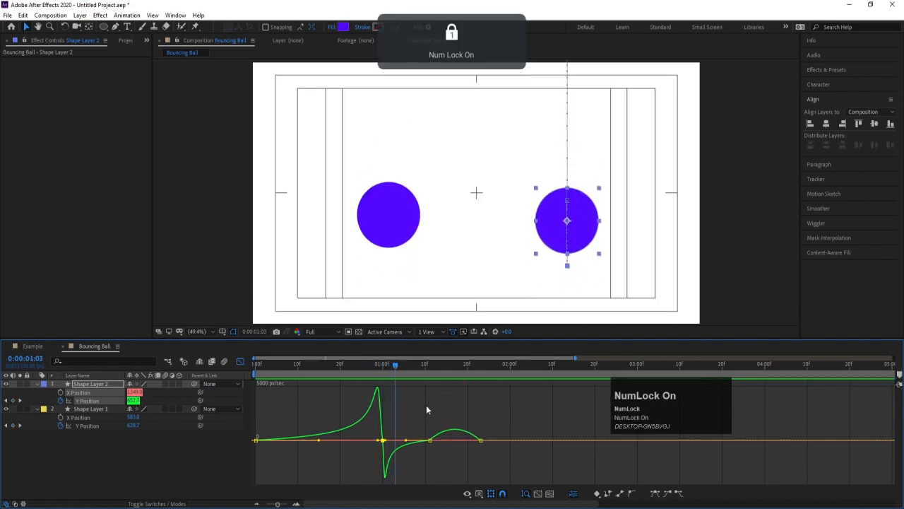
{"action": "key", "text": "space"}
{"action": "key", "text": "space"}
Skew Shape Layer 2's last speed curve into a sharp peak just before the 0:00:01:23 keyframe and return the playhead to 0:00:00:00.
{"action": "left_click_drag", "start_coordinate": [413, 421], "coordinate": [479, 440]}
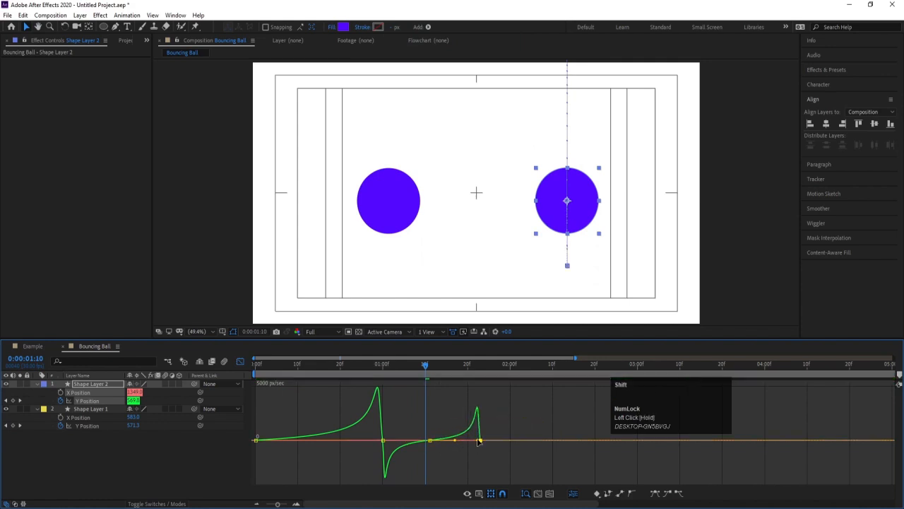
{"action": "left_click_drag", "start_coordinate": [425, 364], "coordinate": [240, 370]}
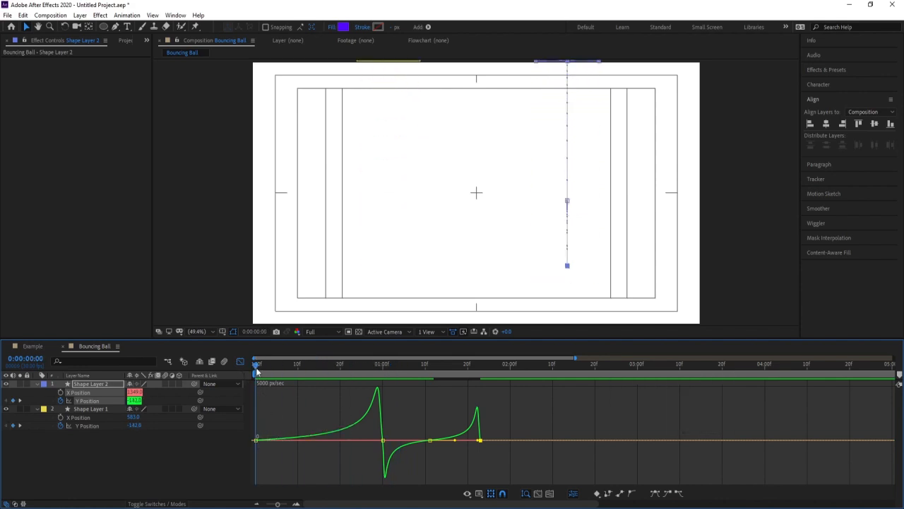
Scrub through the first fall and the rebound to compare Shape Layer 2's motion with its speed graph, returning to 0:00:00:00.
{"action": "left_click_drag", "start_coordinate": [256, 371], "coordinate": [371, 368]}
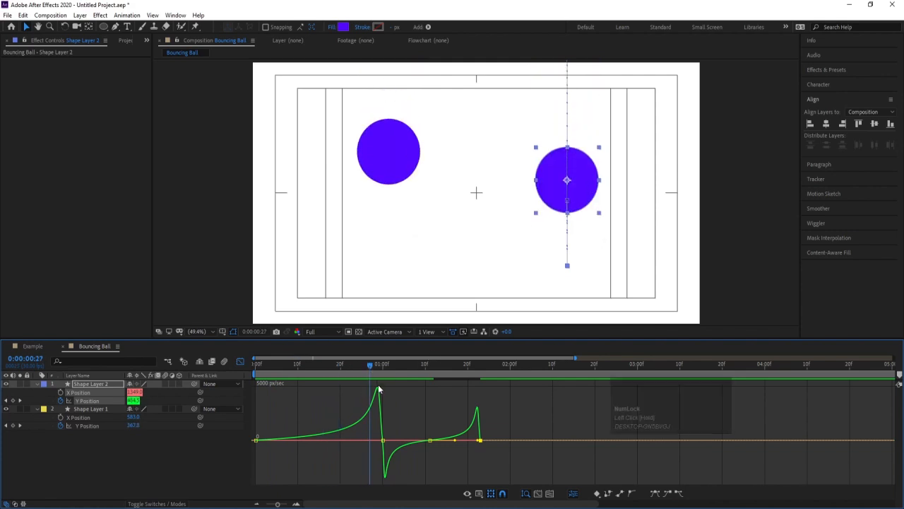
{"action": "left_click_drag", "start_coordinate": [366, 360], "coordinate": [377, 365]}
{"action": "mouse_move", "coordinate": [382, 438]}
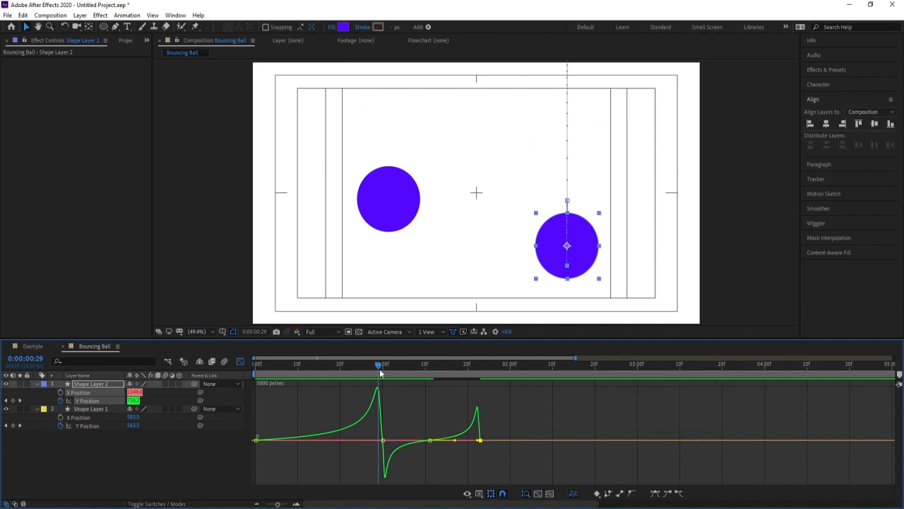
{"action": "left_click_drag", "start_coordinate": [379, 383], "coordinate": [401, 422]}
{"action": "left_click_drag", "start_coordinate": [424, 367], "coordinate": [431, 372]}
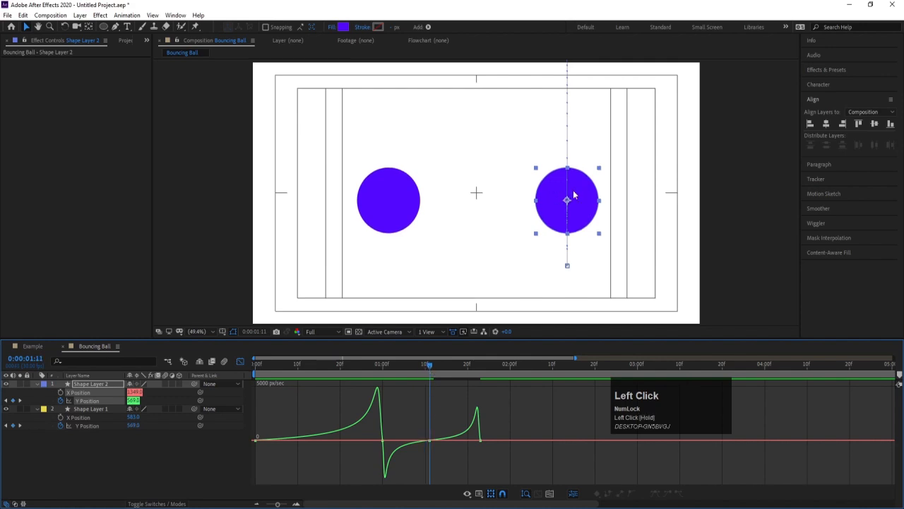
{"action": "left_click_drag", "start_coordinate": [433, 377], "coordinate": [237, 370]}
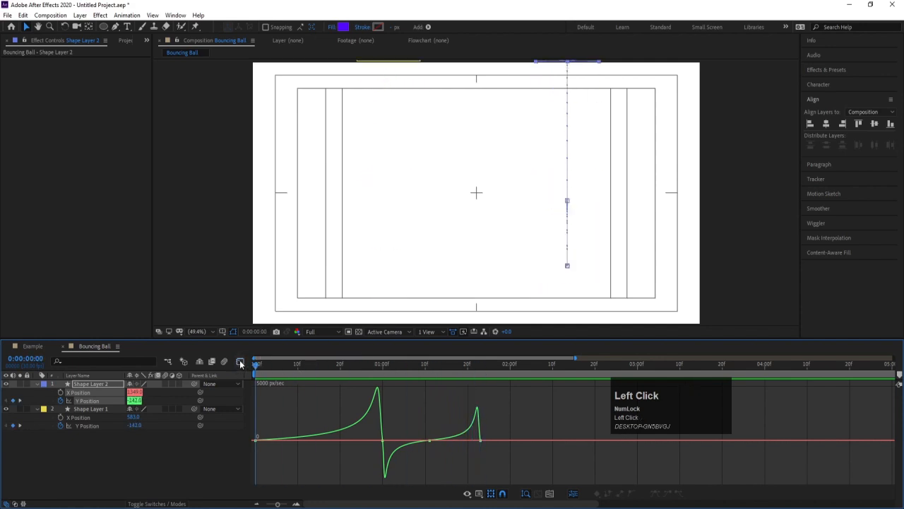
Close the Graph Editor and preview both bouncing balls side by side from 0:00:00:00.
{"action": "left_click", "coordinate": [239, 361]}
{"action": "key", "text": "space"}
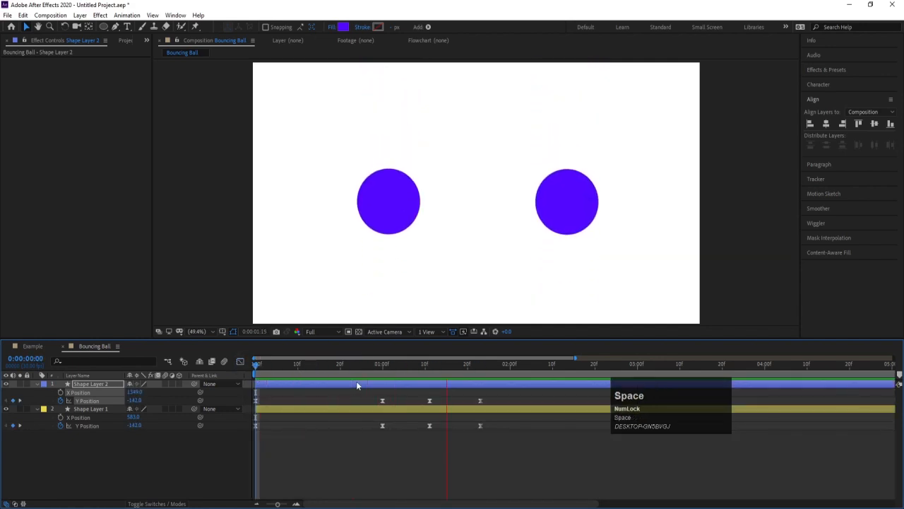
{"action": "key", "text": "space"}
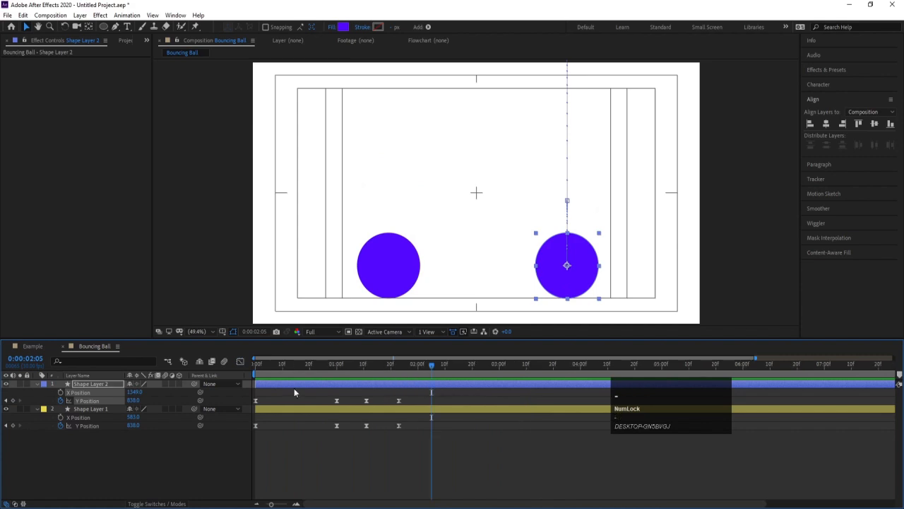
{"action": "left_click", "coordinate": [257, 369]}
{"action": "key", "text": "space"}
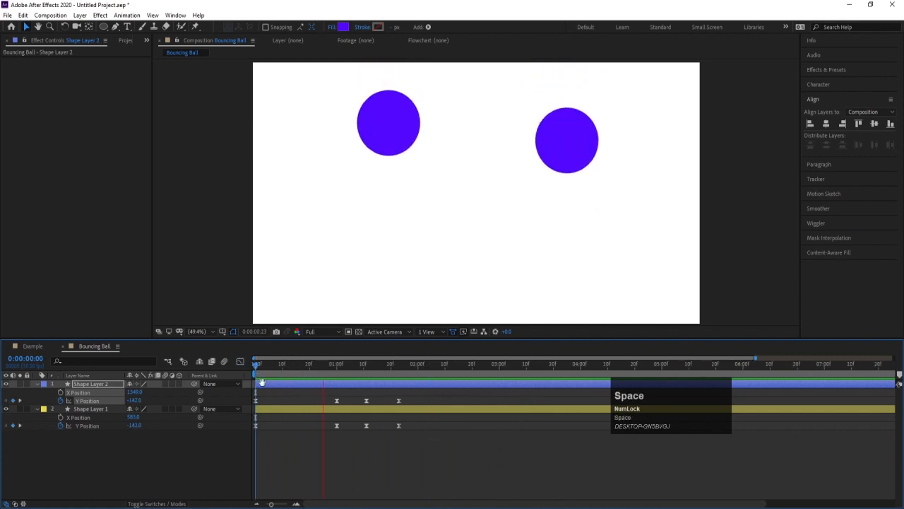
Compare the Y Position speed graph of Shape Layer 1 with that of Shape Layer 2, scrubbing around the first impact.
{"action": "left_click", "coordinate": [88, 425]}
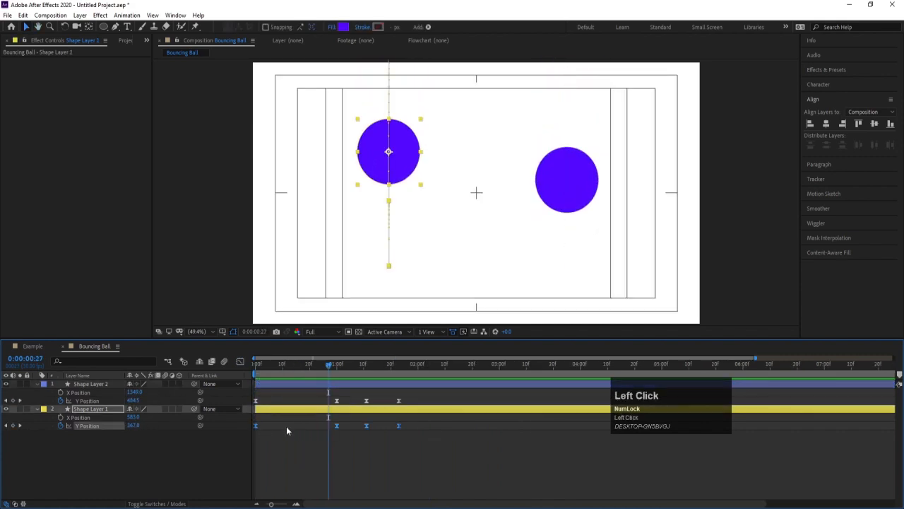
{"action": "left_click", "coordinate": [241, 360]}
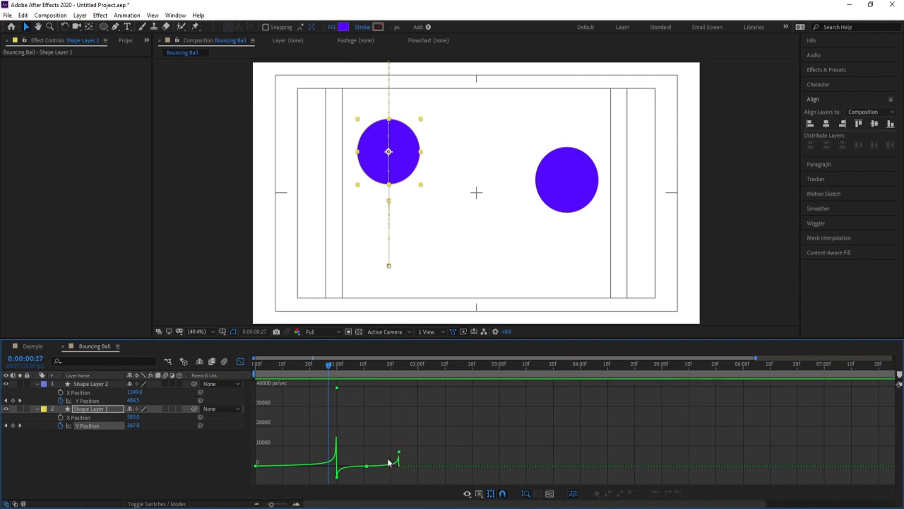
{"action": "left_click", "coordinate": [240, 361]}
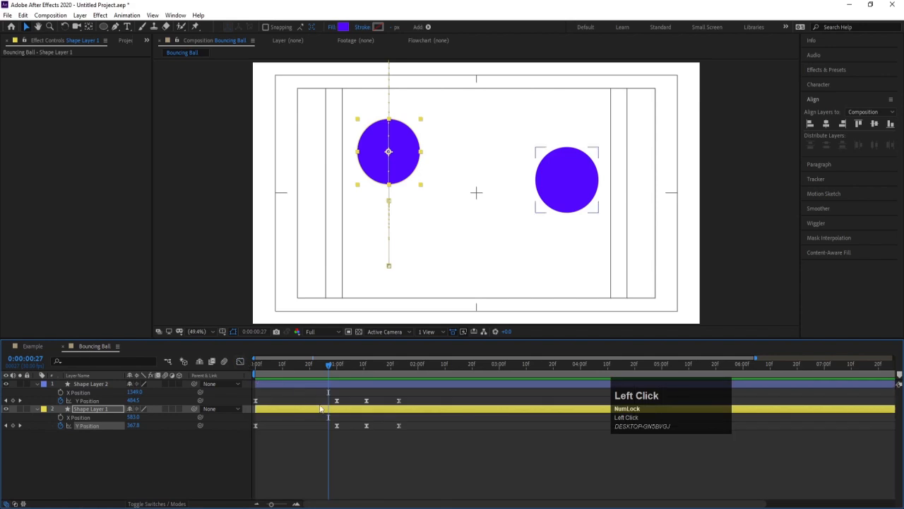
{"action": "left_click", "coordinate": [142, 471]}
{"action": "left_click", "coordinate": [91, 401]}
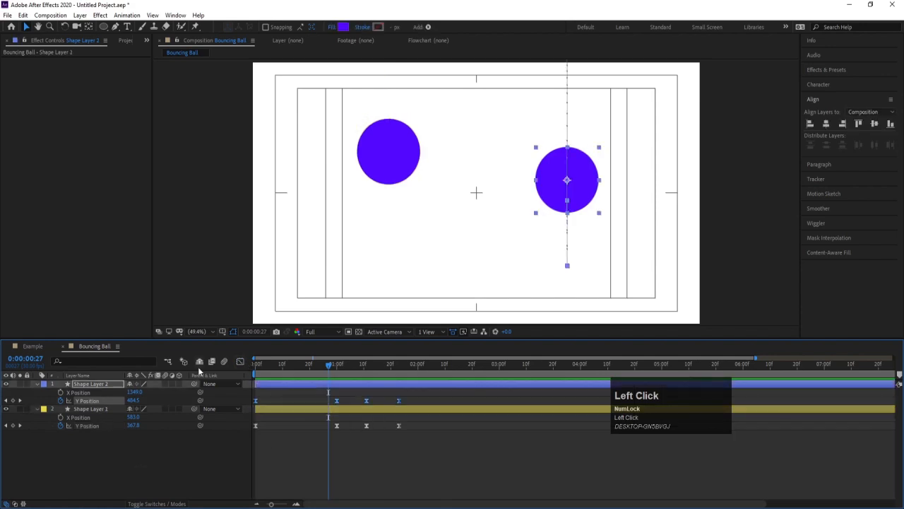
{"action": "left_click", "coordinate": [241, 361]}
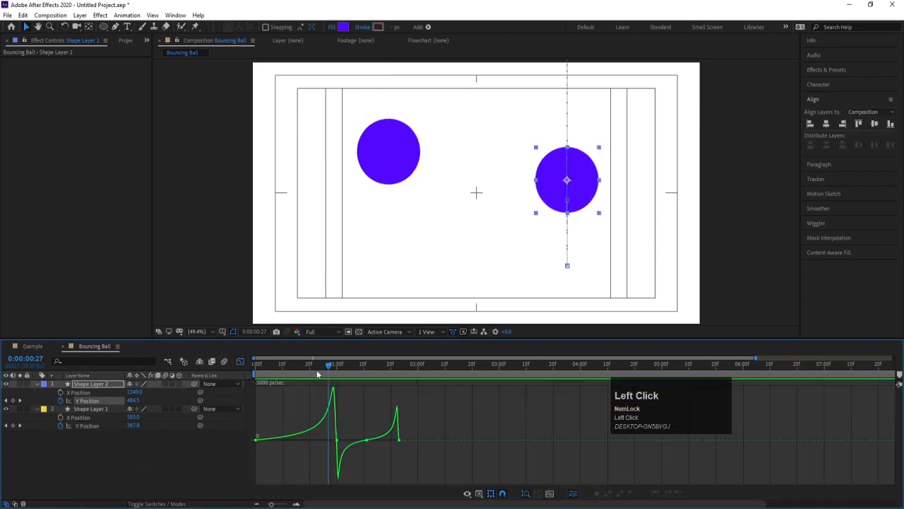
{"action": "left_click_drag", "start_coordinate": [317, 370], "coordinate": [337, 367]}
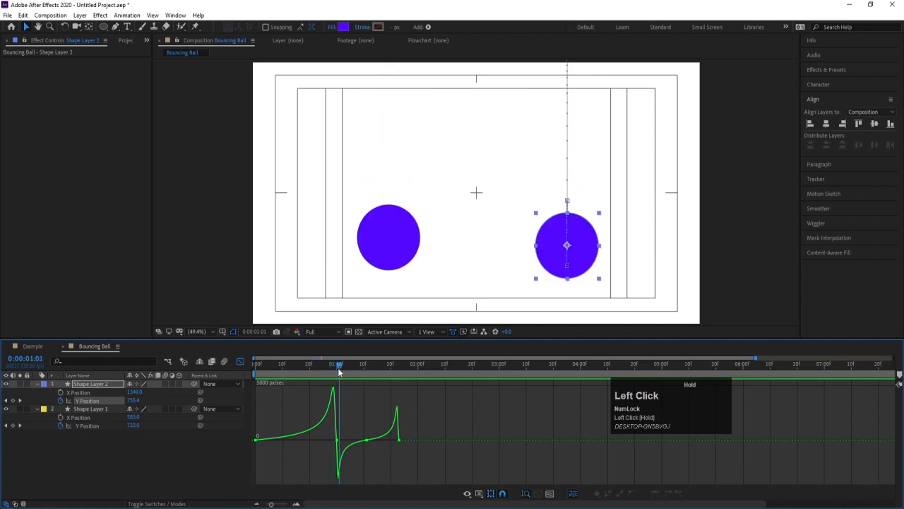
{"action": "left_click", "coordinate": [240, 362]}
Review Shape Layer 1's Y Position graph once more, return to the keyframe view and deselect everything.
{"action": "left_click", "coordinate": [88, 424]}
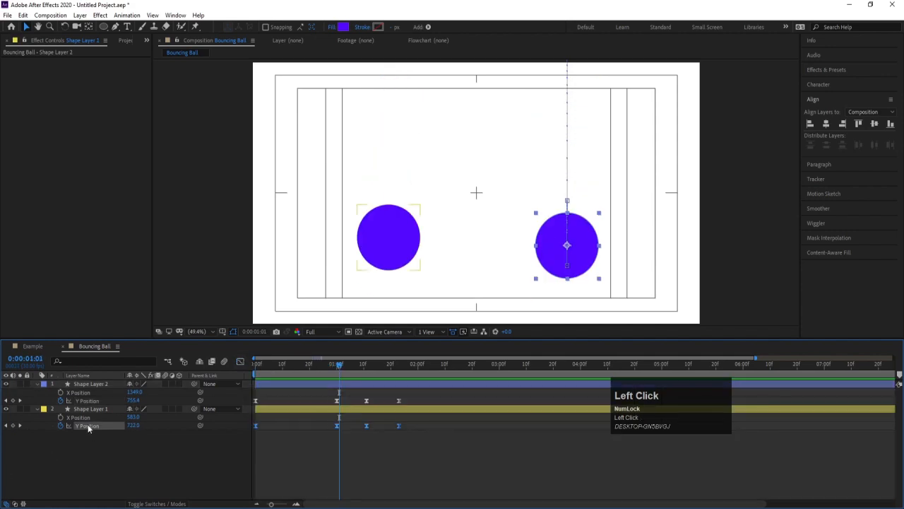
{"action": "left_click", "coordinate": [240, 362]}
{"action": "left_click", "coordinate": [239, 362]}
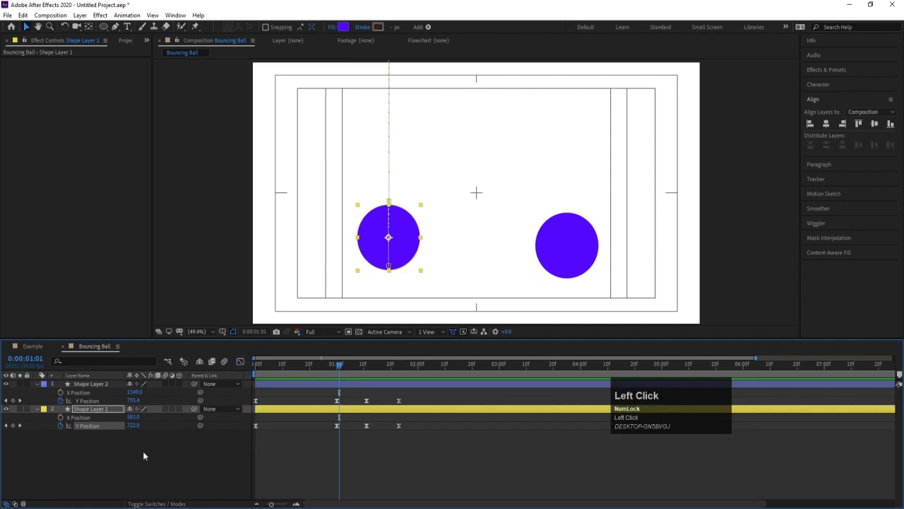
{"action": "left_click", "coordinate": [141, 451]}
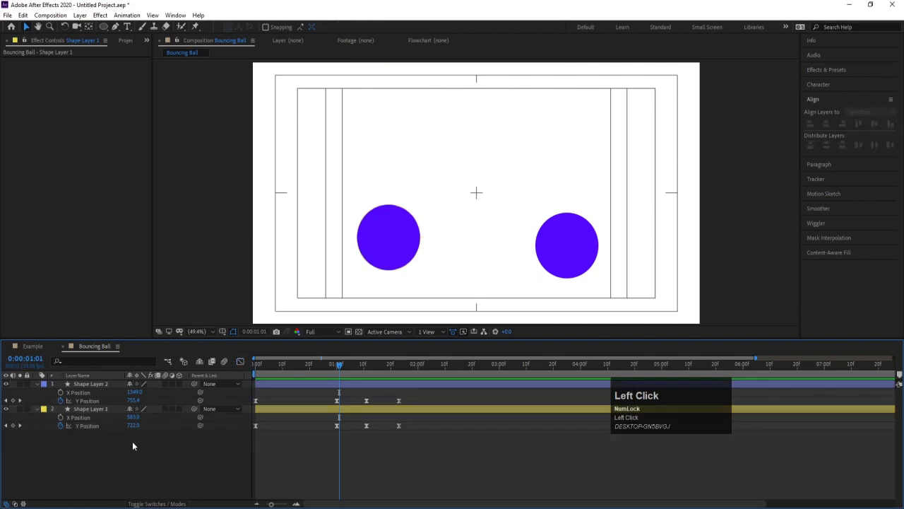
{"action": "left_click", "coordinate": [130, 424]}
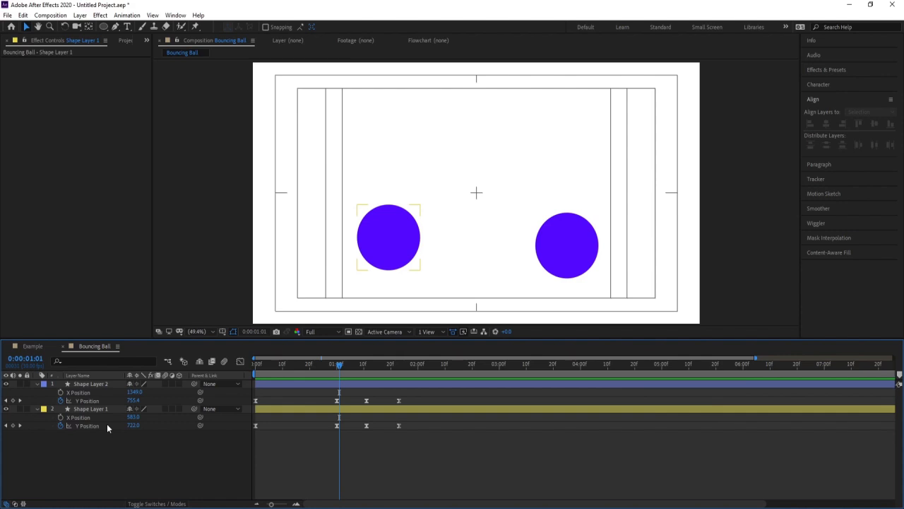
{"action": "left_click", "coordinate": [84, 401]}
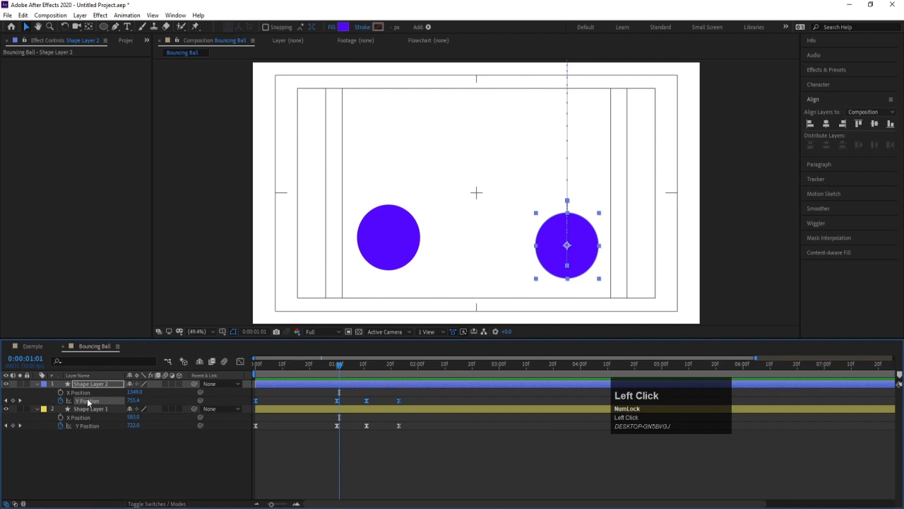
{"action": "left_click", "coordinate": [96, 426]}
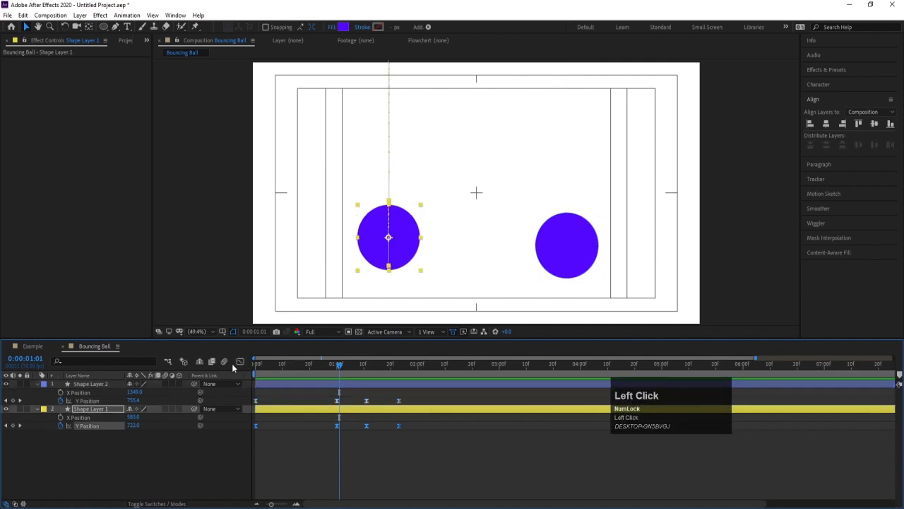
{"action": "left_click", "coordinate": [98, 400]}
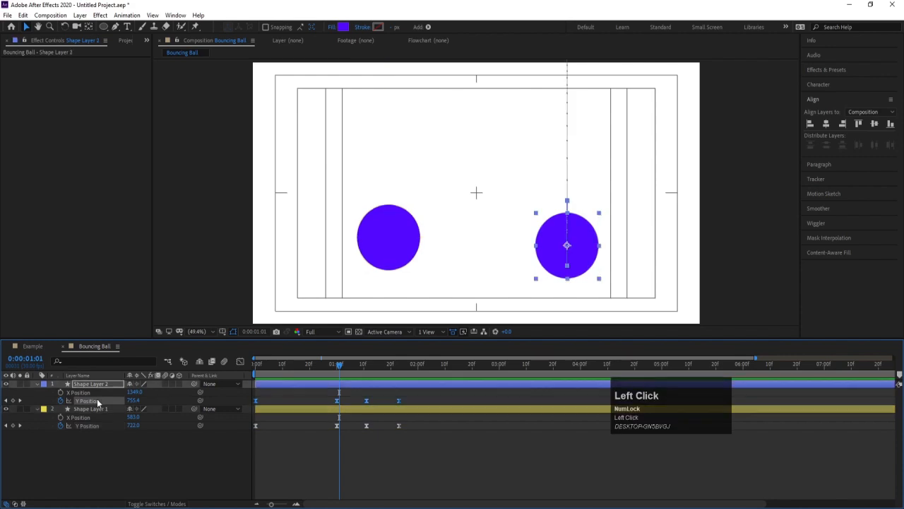